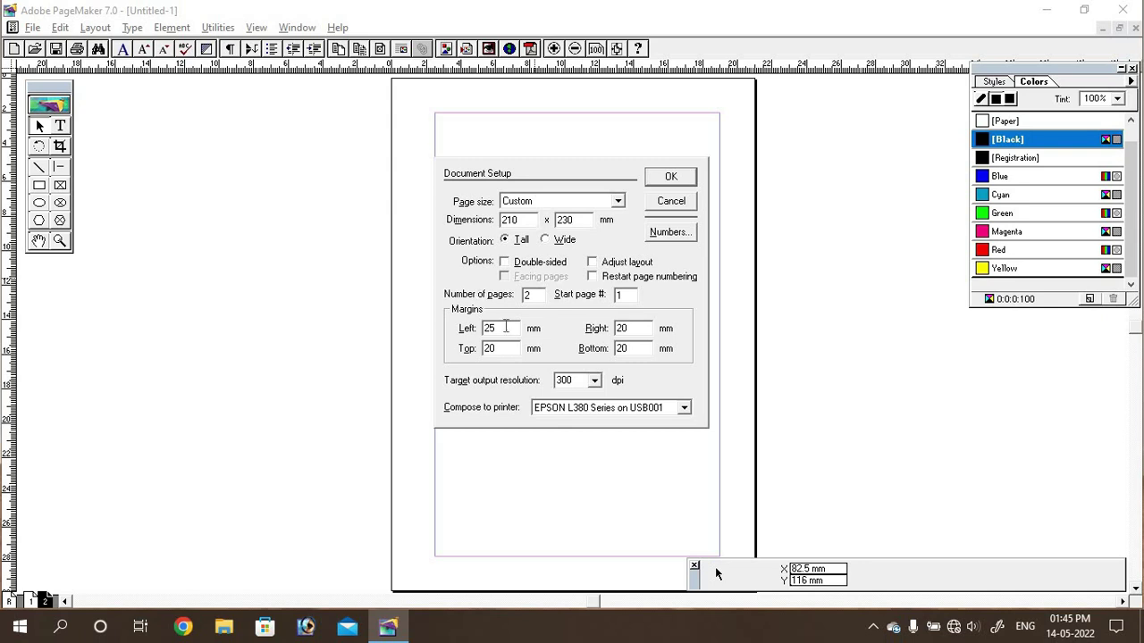
# Step: Enter 0 for both the Left and Right margins in Document Setup and apply
pyautogui.moveTo(457, 328); pyautogui.dragTo(456, 331)
pyautogui.write('0')
pyautogui.press('Tab')
pyautogui.write('0')
pyautogui.press('Tab')
pyautogui.write('0')
pyautogui.click(657, 183)
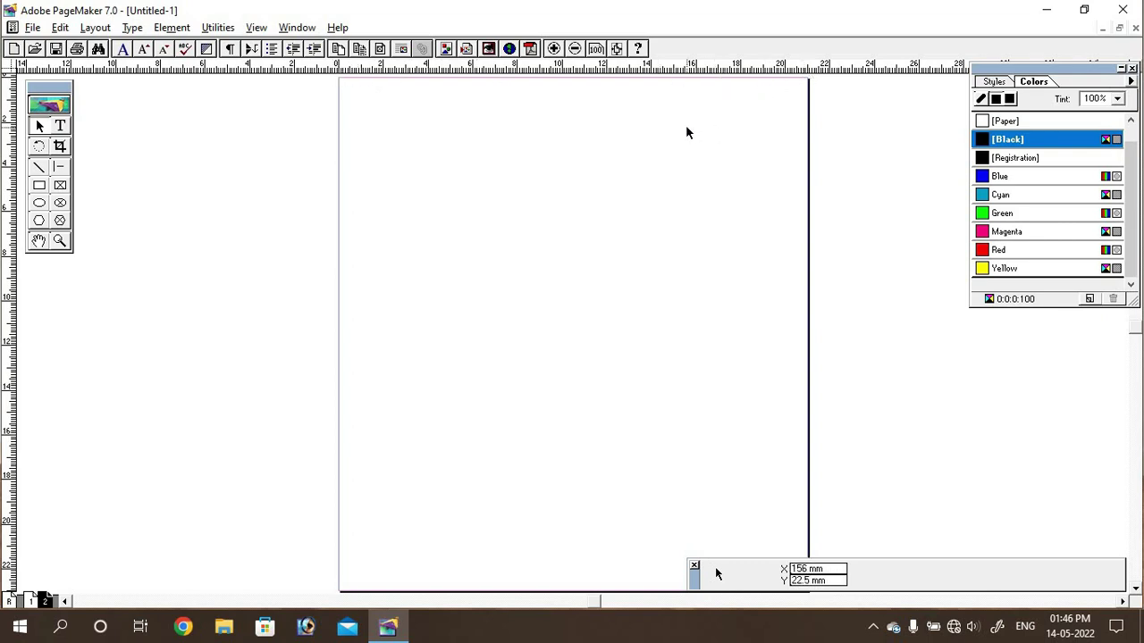
# Step: Zoom in, drop a vertical ruler guide at the 105 mm page centre, then magnify further
pyautogui.hotkey('ctrl', '1')
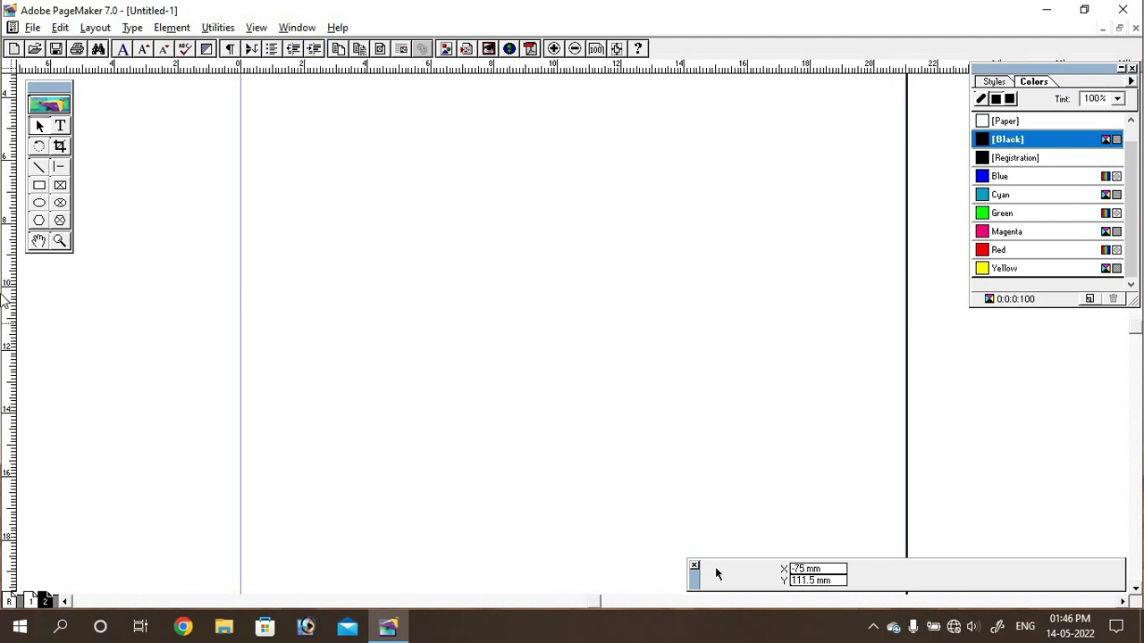
pyautogui.moveTo(9, 320); pyautogui.dragTo(573, 318)
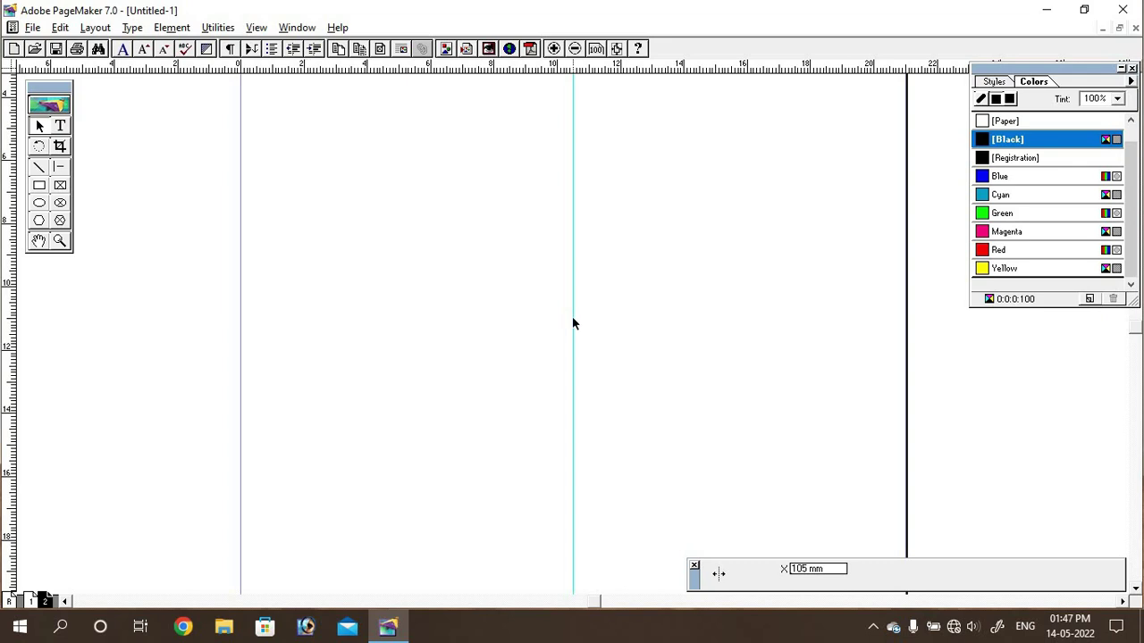
pyautogui.moveTo(572, 323); pyautogui.dragTo(572, 327)
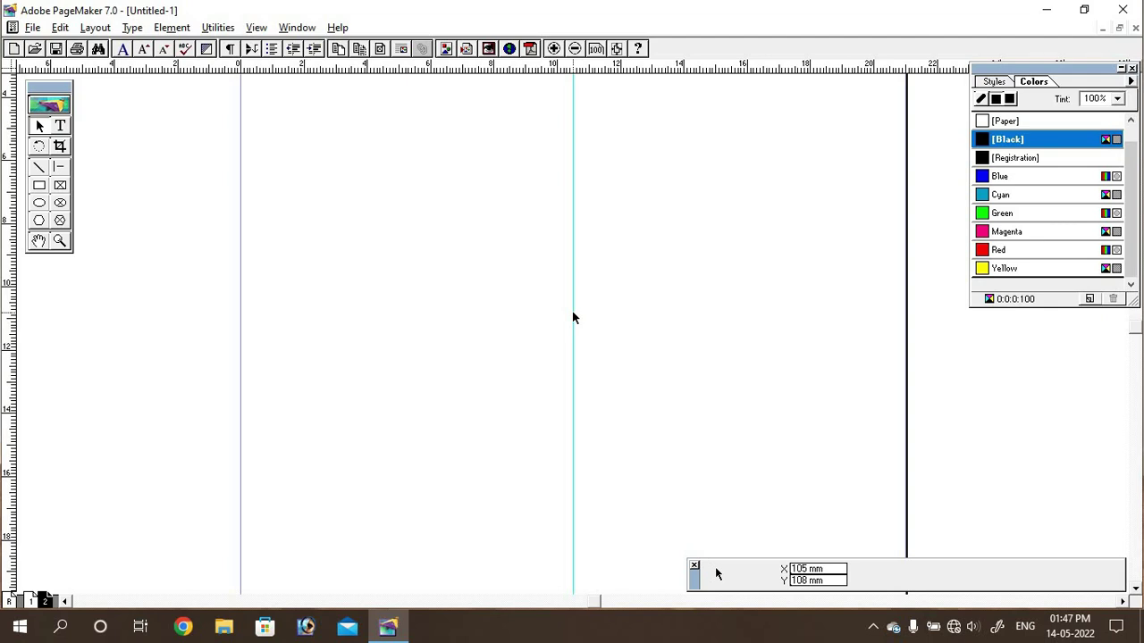
pyautogui.hotkey('ctrl', '2')
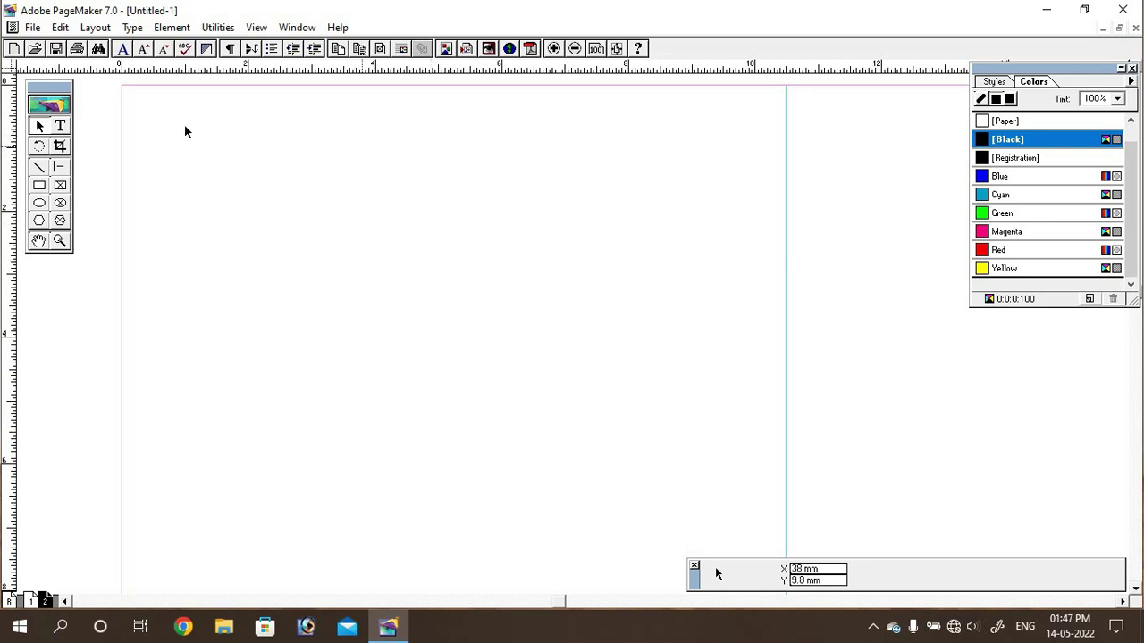
# Step: Place the calligraphy image from the YouTube (G:) drive, sizing it over the page's left half
pyautogui.click(33, 28)
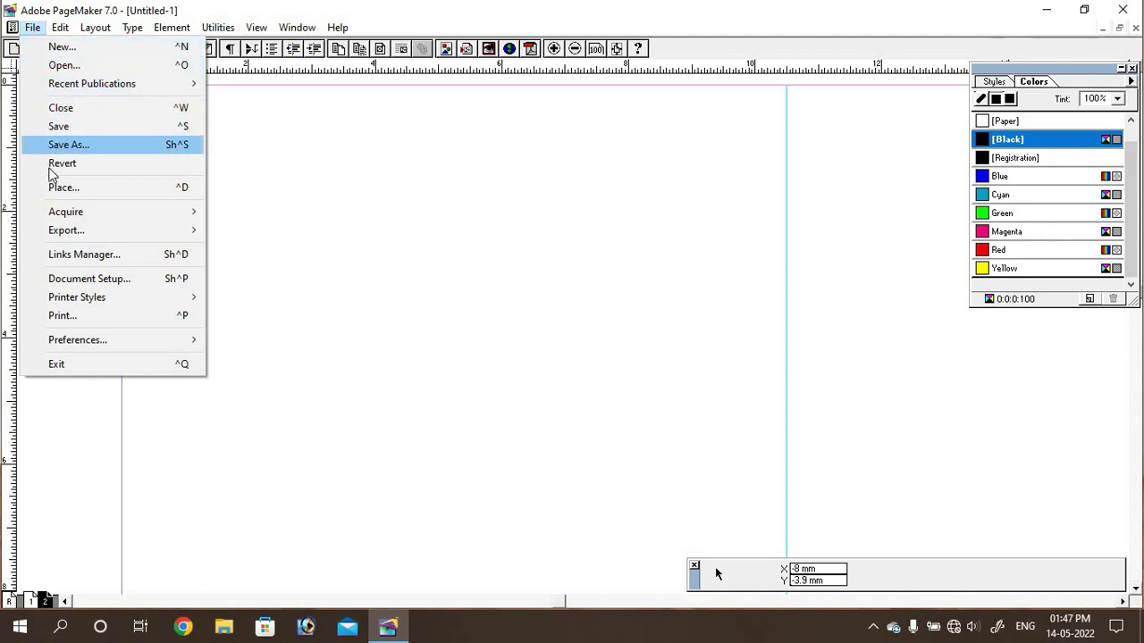
pyautogui.click(92, 195)
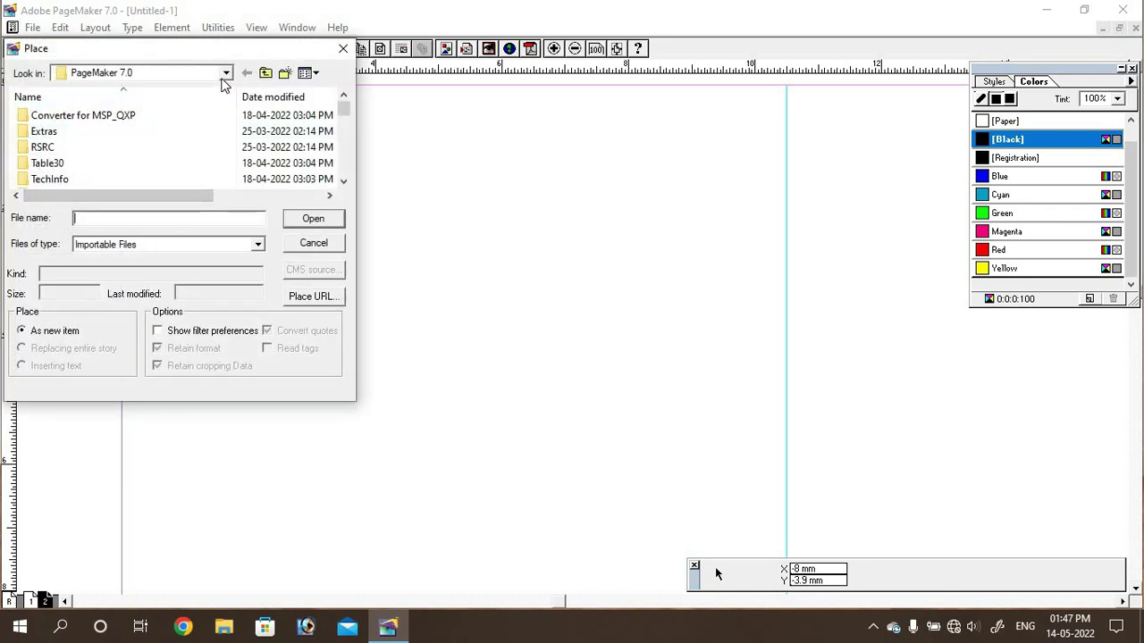
pyautogui.click(226, 73)
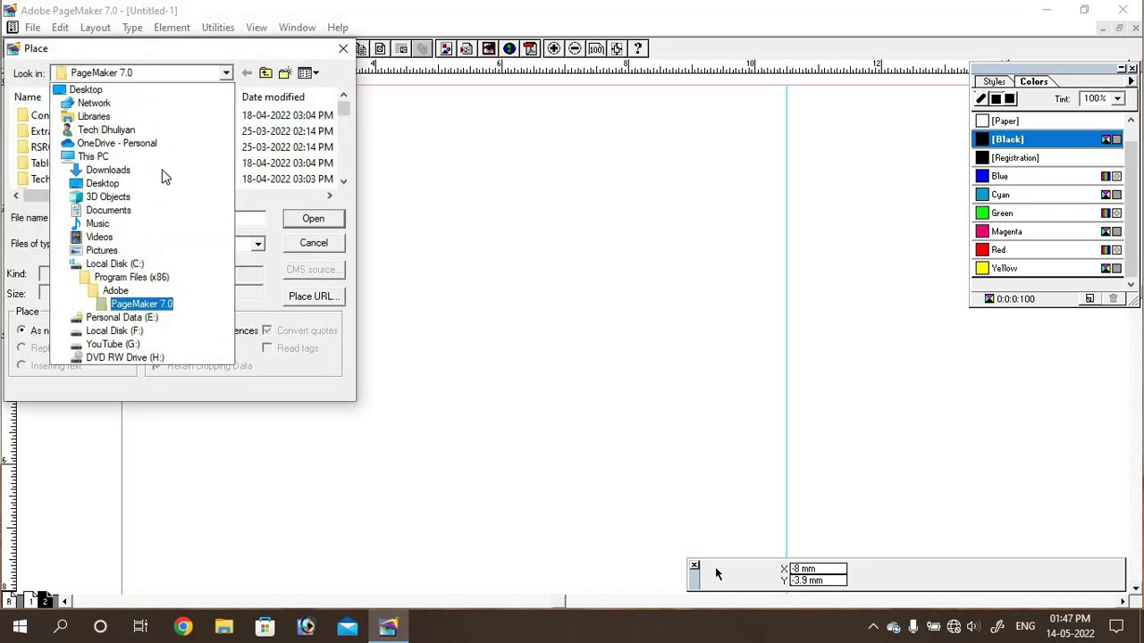
pyautogui.click(114, 345)
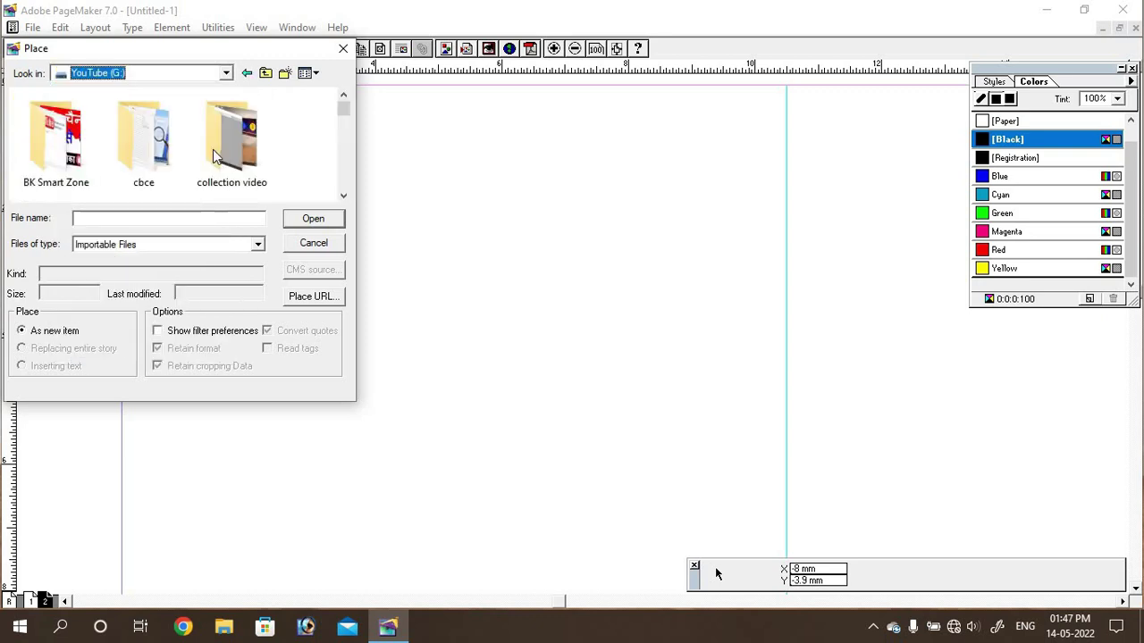
pyautogui.doubleClick(51, 131)
pyautogui.moveTo(224, 111); pyautogui.dragTo(677, 551)
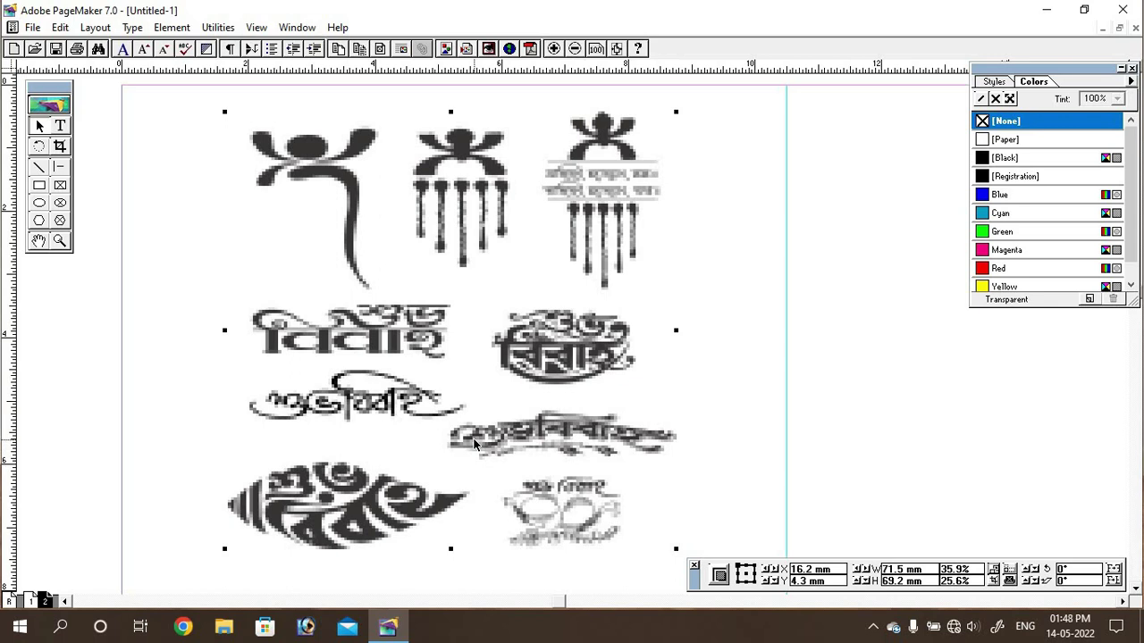
# Step: Set General preferences to High resolution graphics display, with Resolution 100% under More
pyautogui.click(32, 26)
pyautogui.moveTo(140, 349)
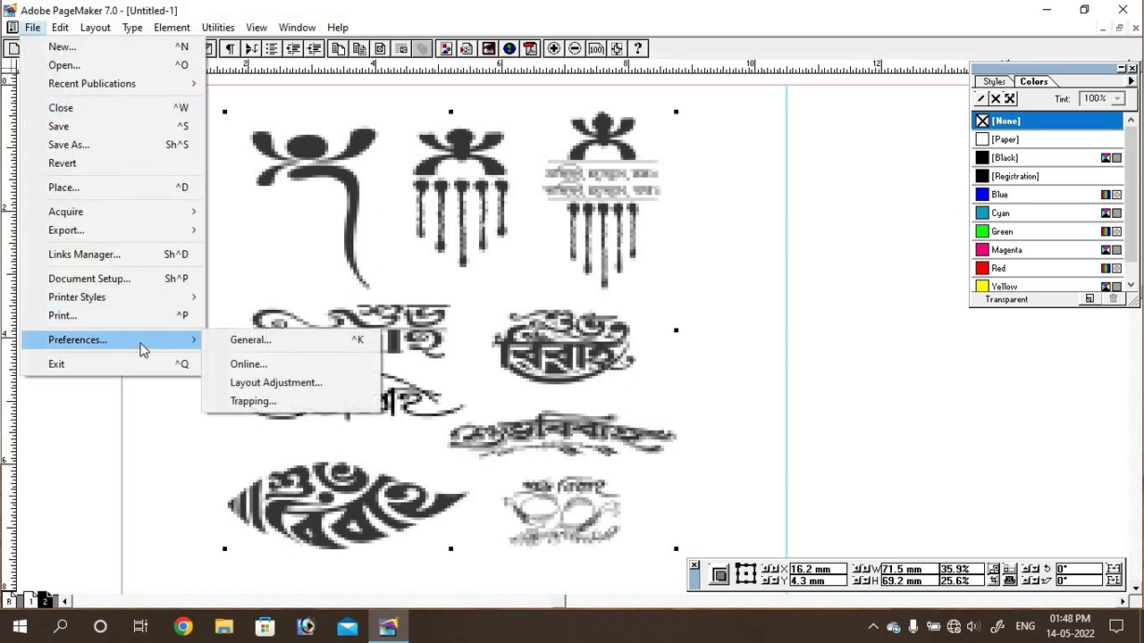
pyautogui.click(308, 347)
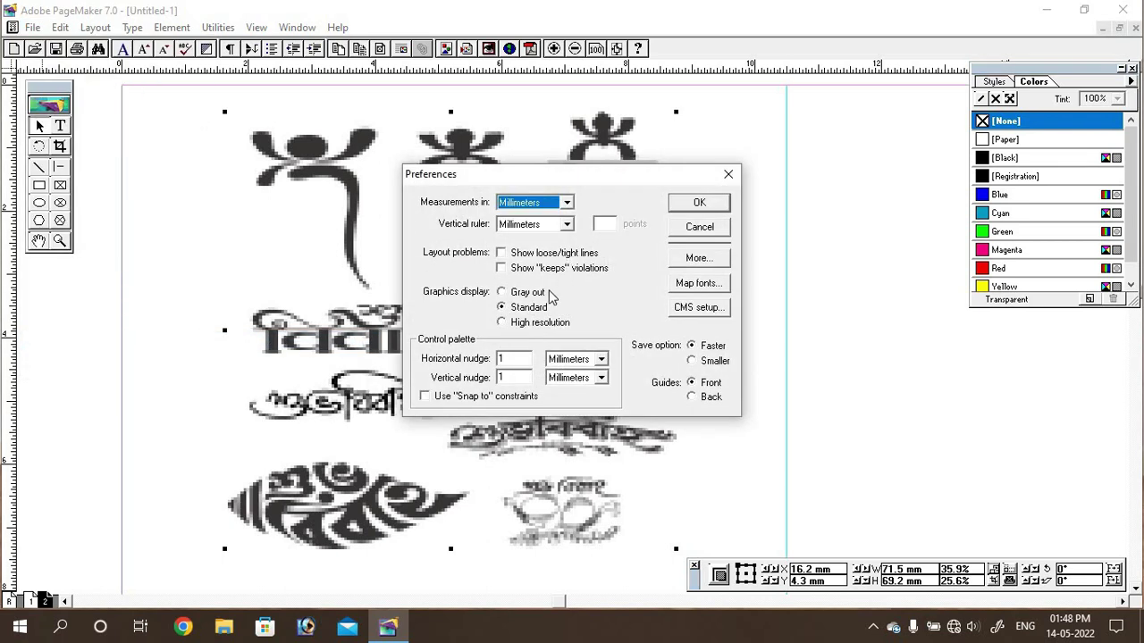
pyautogui.click(501, 323)
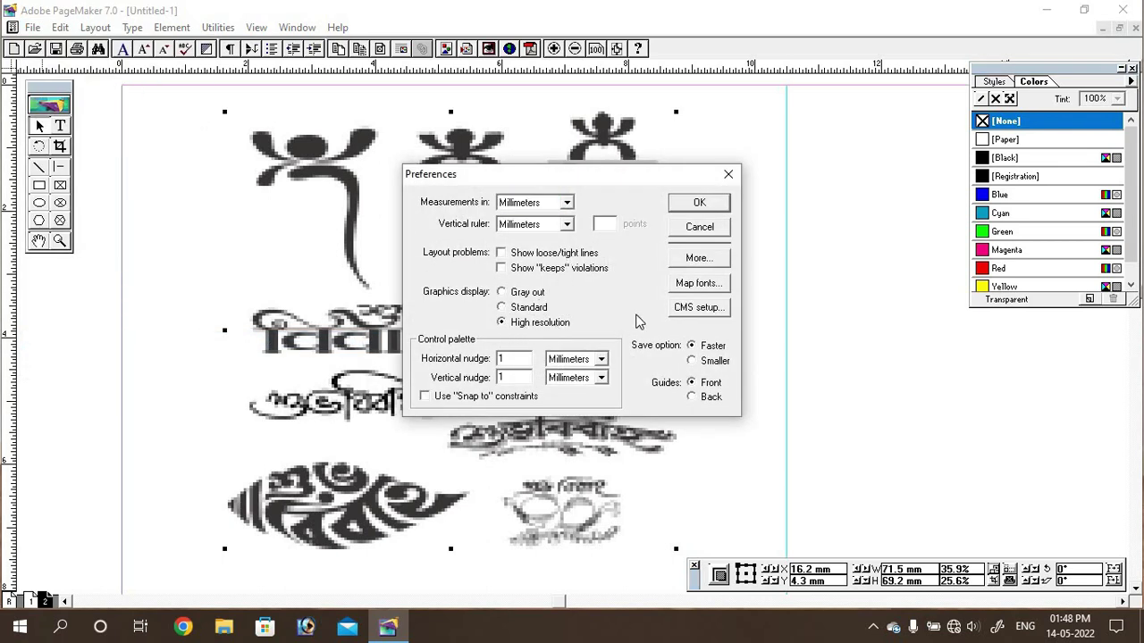
pyautogui.click(702, 260)
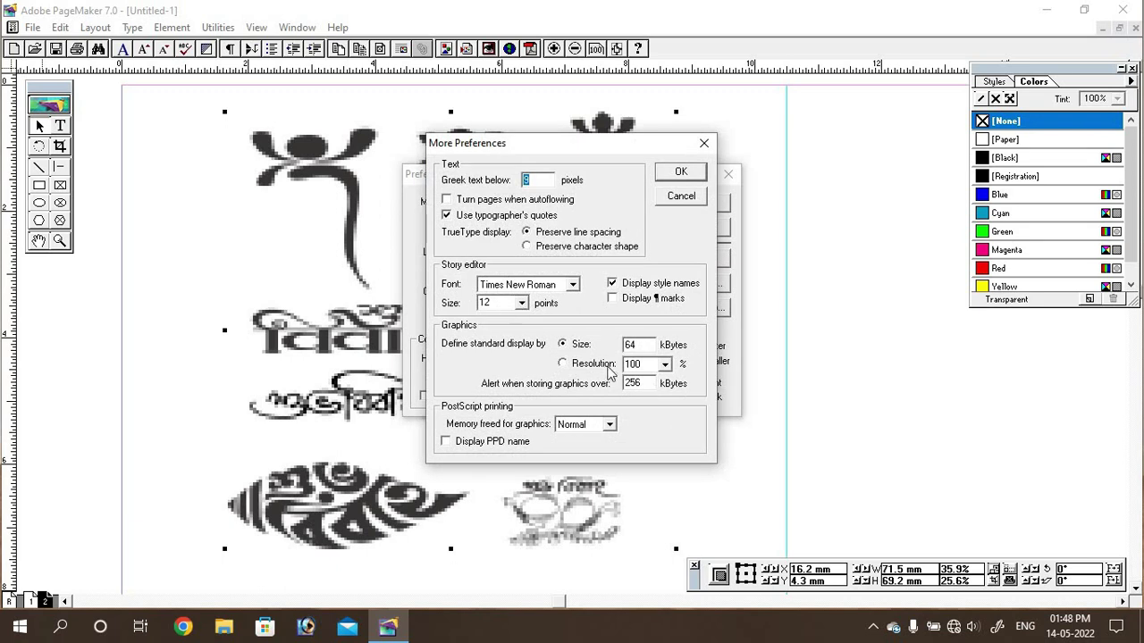
pyautogui.click(570, 366)
pyautogui.click(679, 173)
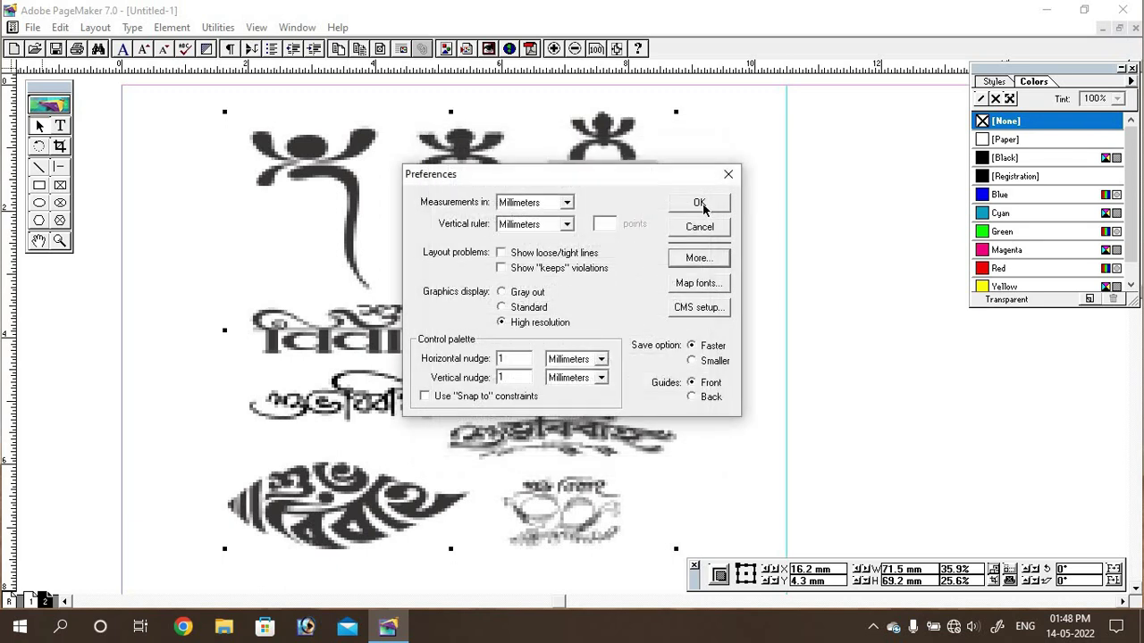
pyautogui.click(701, 204)
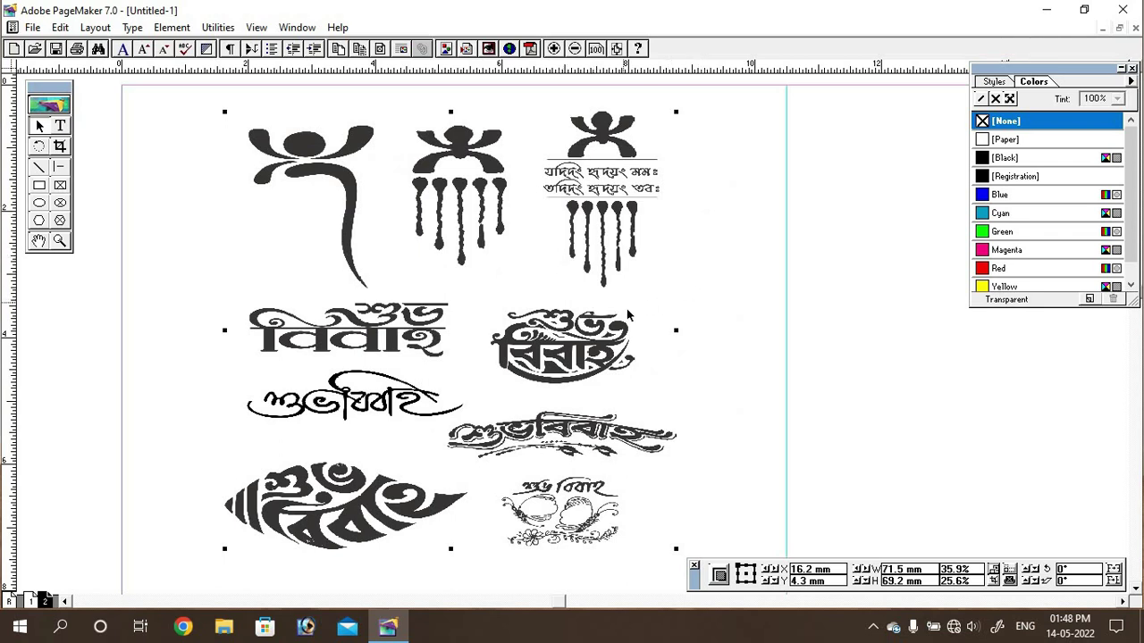
# Step: Crop the calligraphy sheet's top, left and bottom so only one header design remains
pyautogui.click(60, 147)
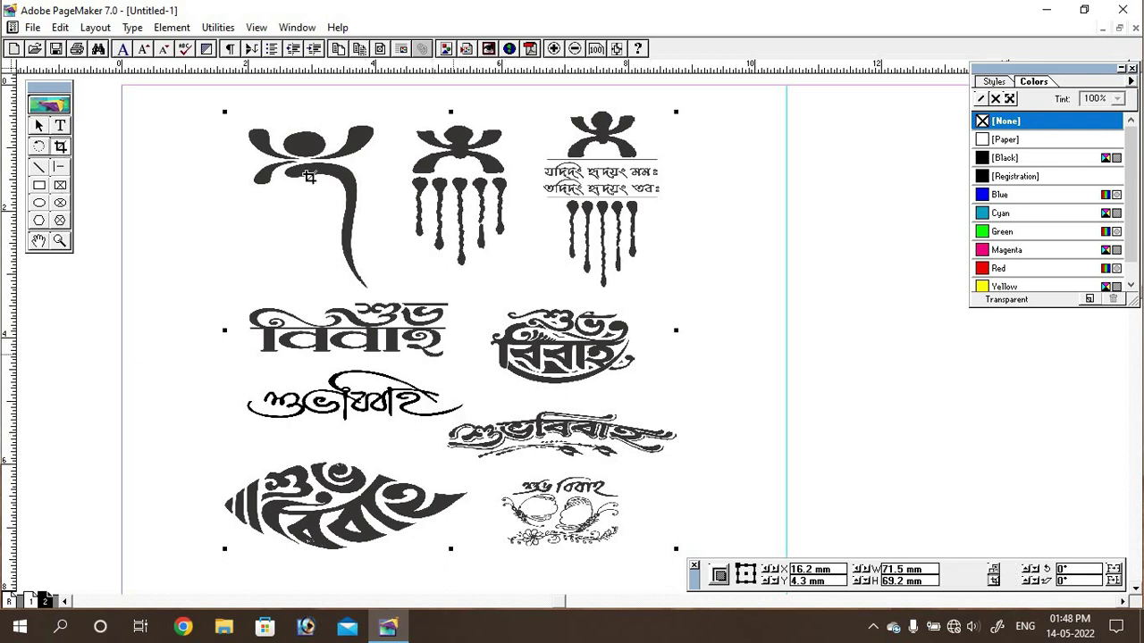
pyautogui.moveTo(224, 111); pyautogui.dragTo(449, 412)
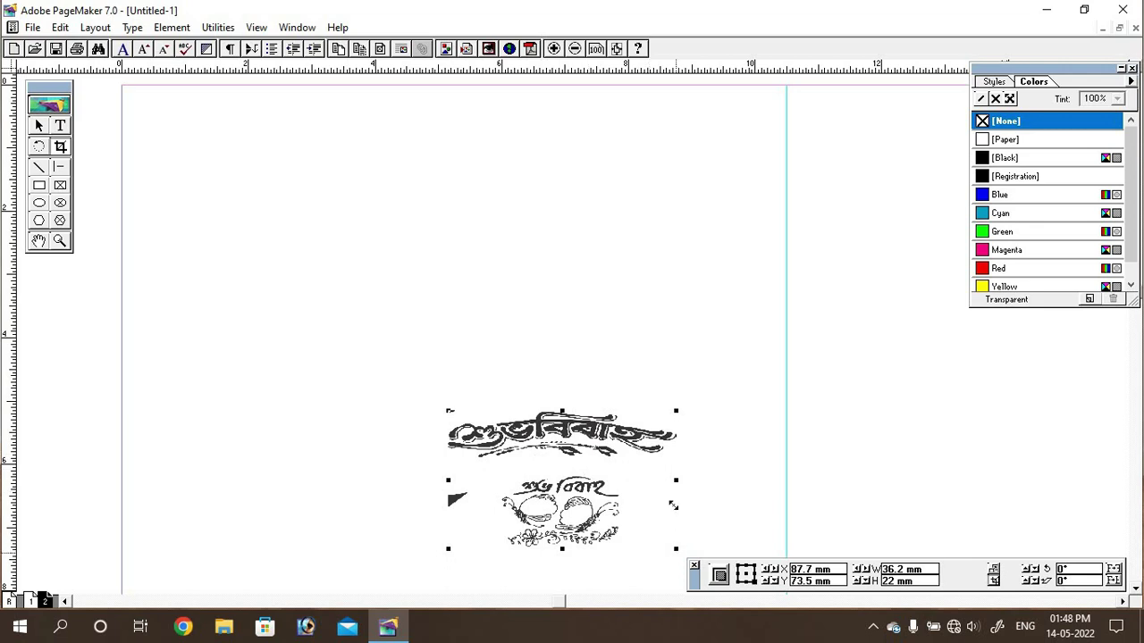
pyautogui.moveTo(673, 505); pyautogui.dragTo(677, 472)
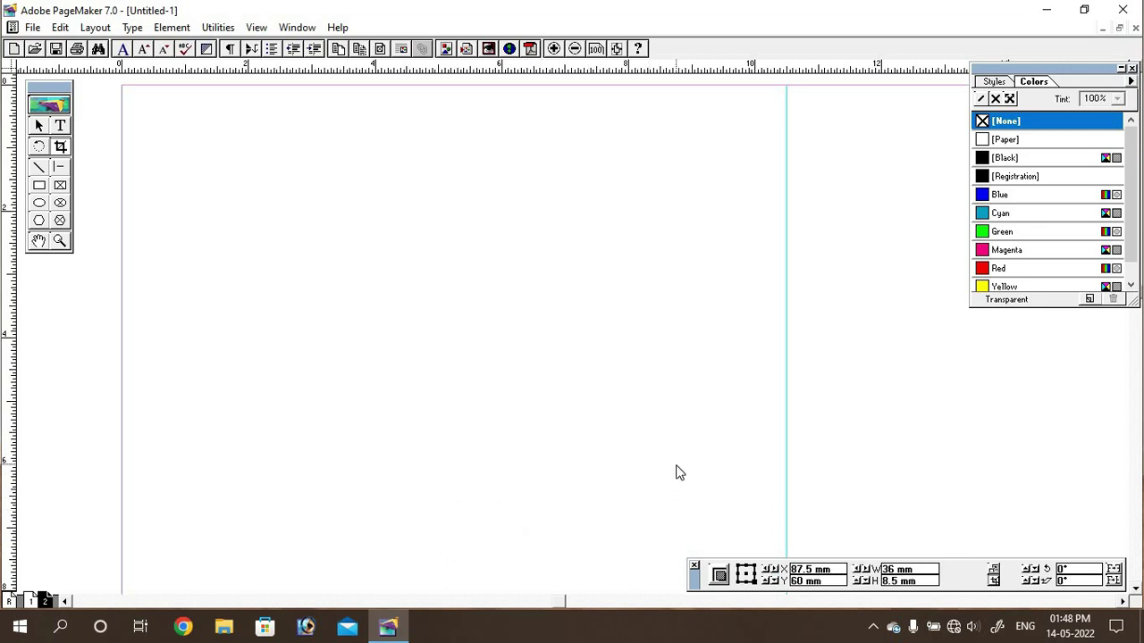
pyautogui.click(386, 356)
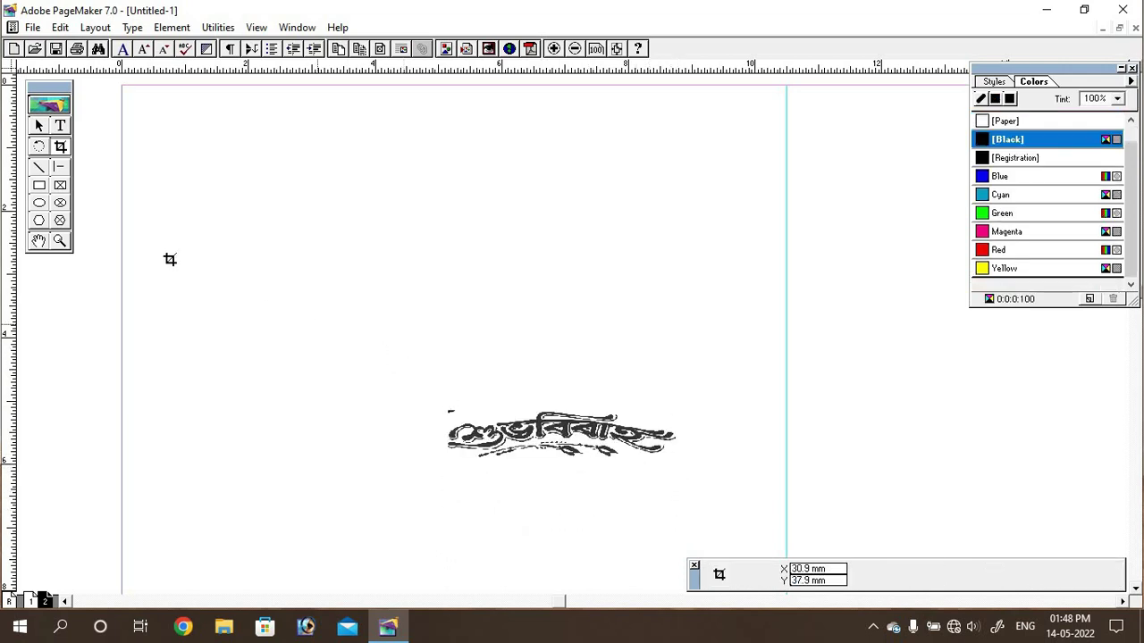
# Step: Move the cropped header to the page top and enlarge it to about 41.9 × 13 mm
pyautogui.click(39, 125)
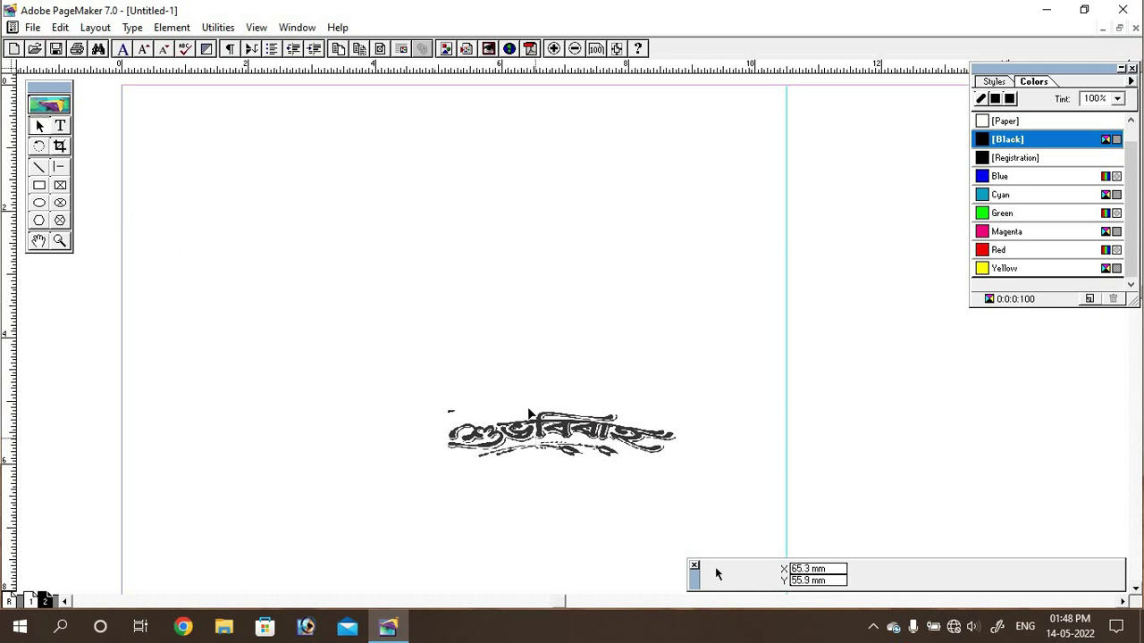
pyautogui.moveTo(529, 414); pyautogui.dragTo(422, 125)
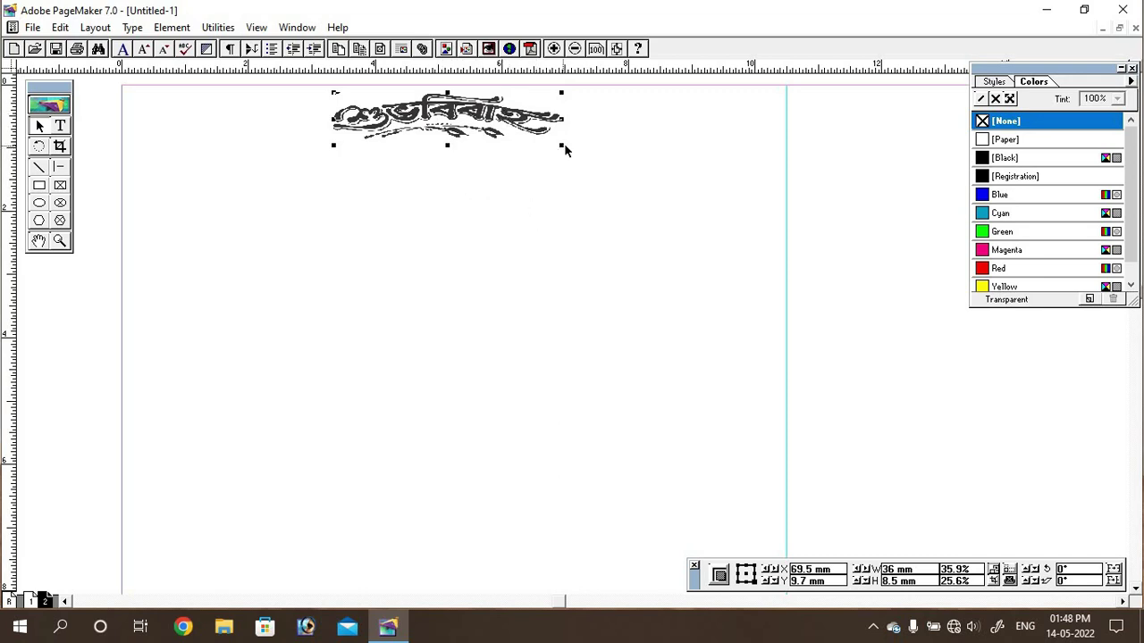
pyautogui.moveTo(562, 146); pyautogui.dragTo(597, 171)
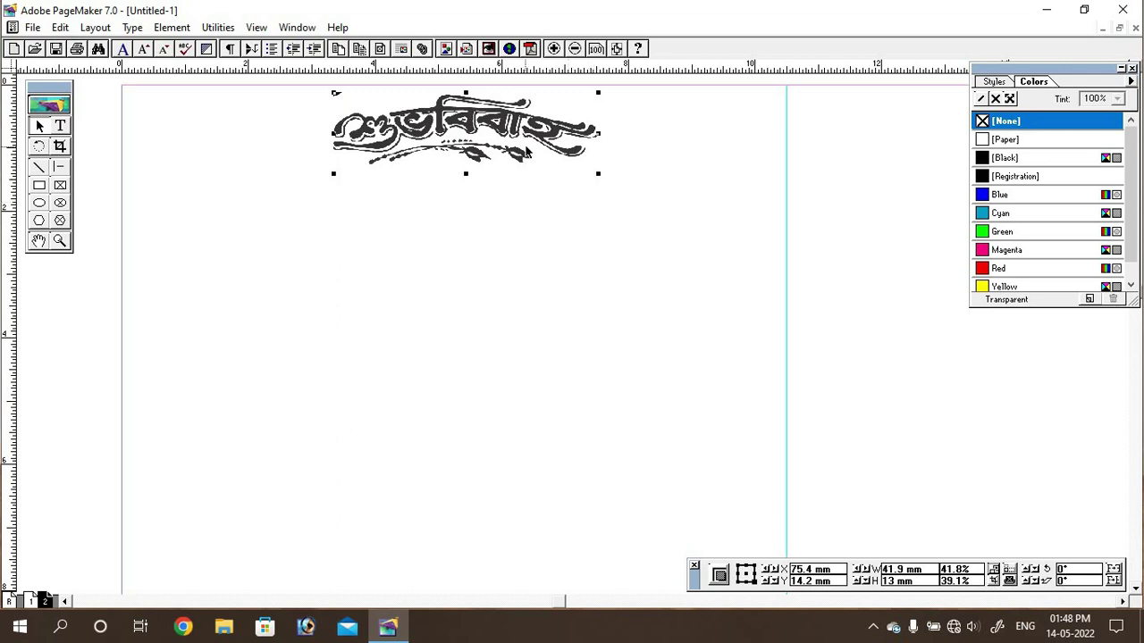
pyautogui.click(512, 238)
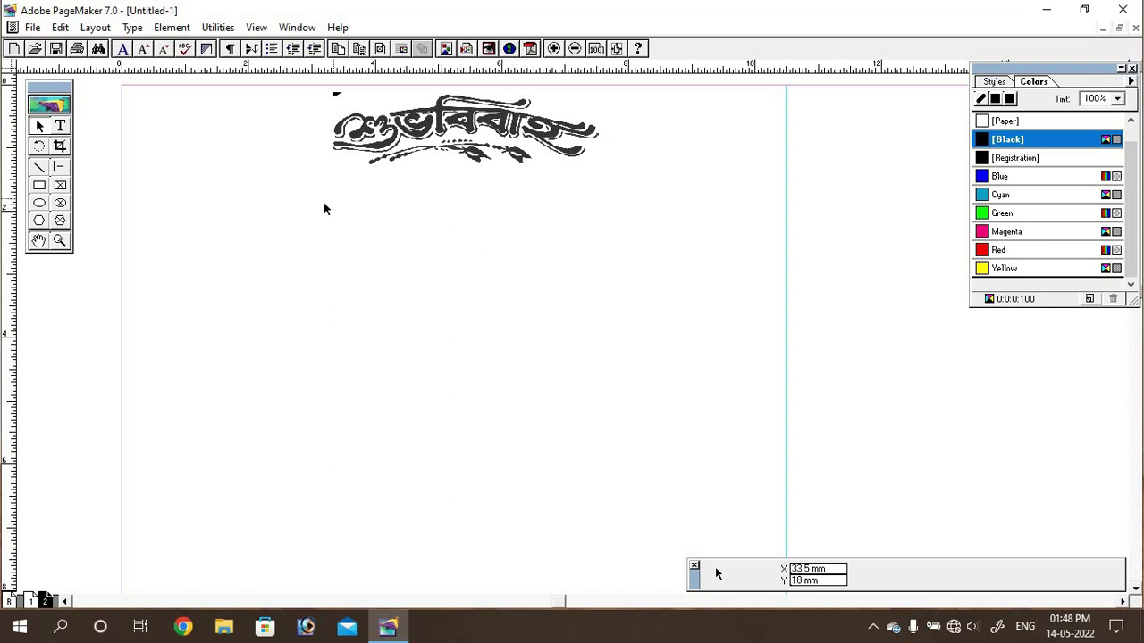
# Step: Draw a black hexagon below the calligraphy header and open its Polygon Settings
pyautogui.click(38, 220)
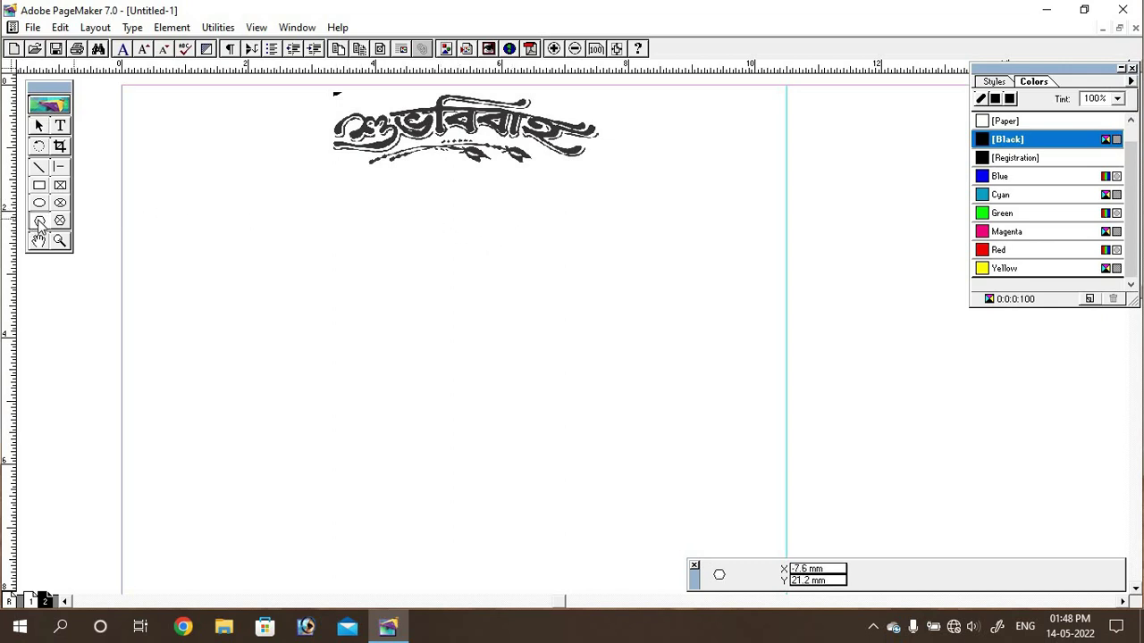
pyautogui.moveTo(411, 183); pyautogui.dragTo(505, 264)
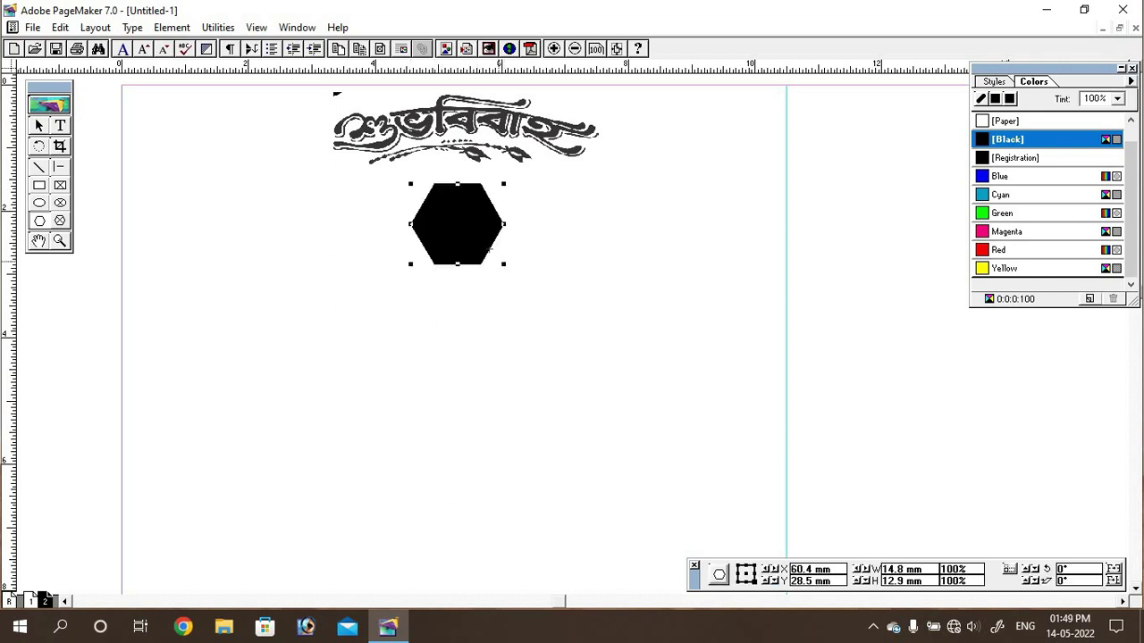
pyautogui.rightClick(457, 227)
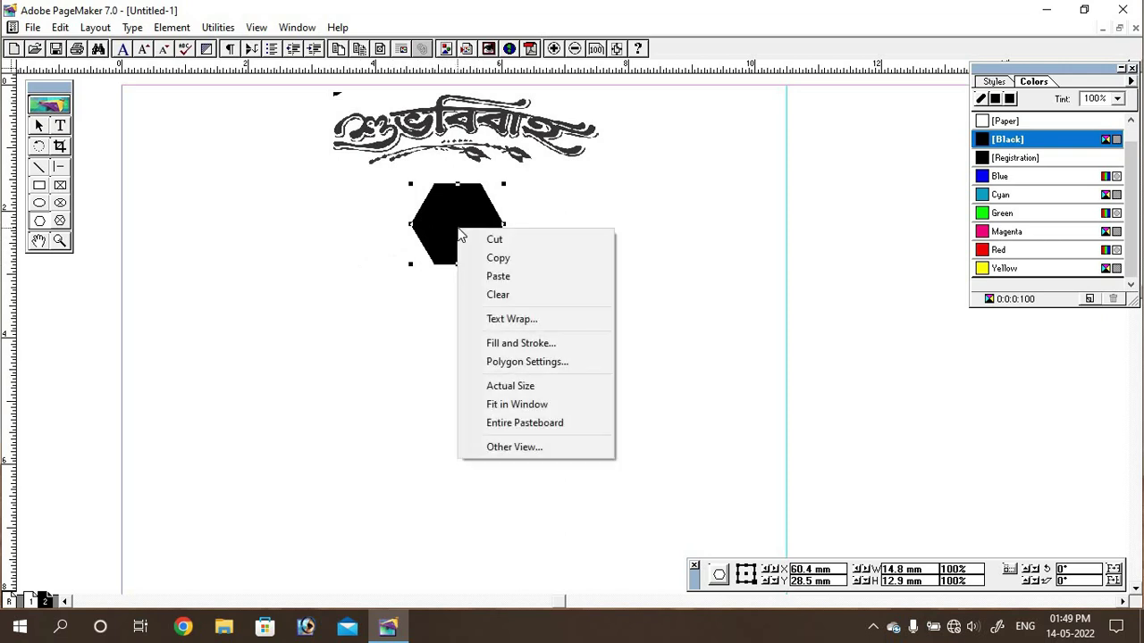
pyautogui.click(537, 365)
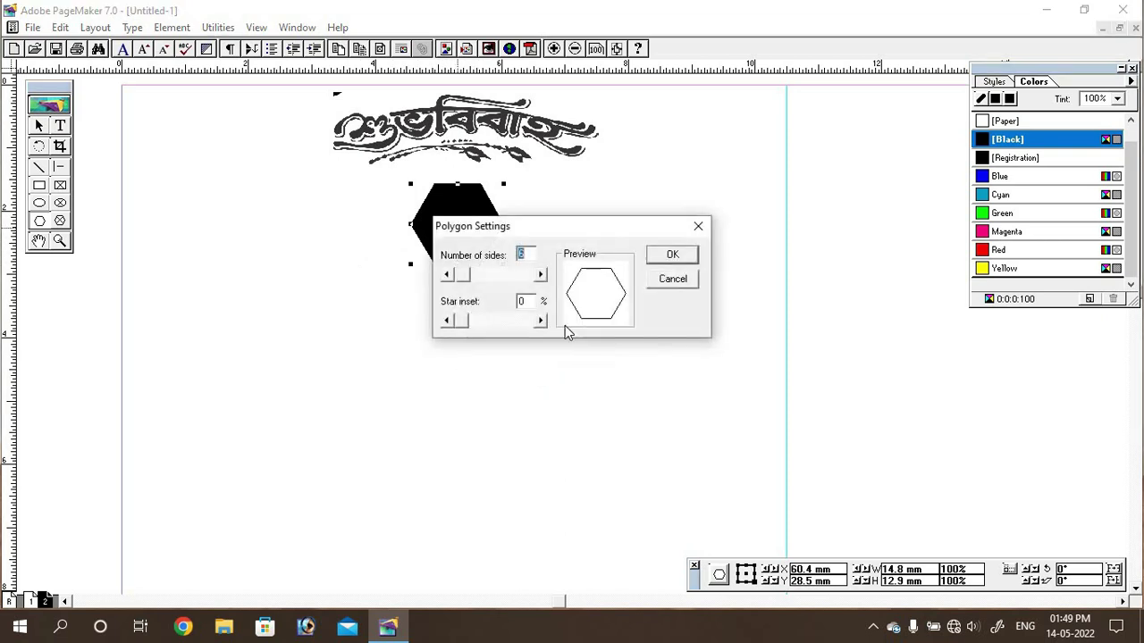
pyautogui.moveTo(656, 225); pyautogui.dragTo(823, 208)
# Step: Turn the hexagon into a 19-point star with an 18% star inset
pyautogui.click(706, 260)
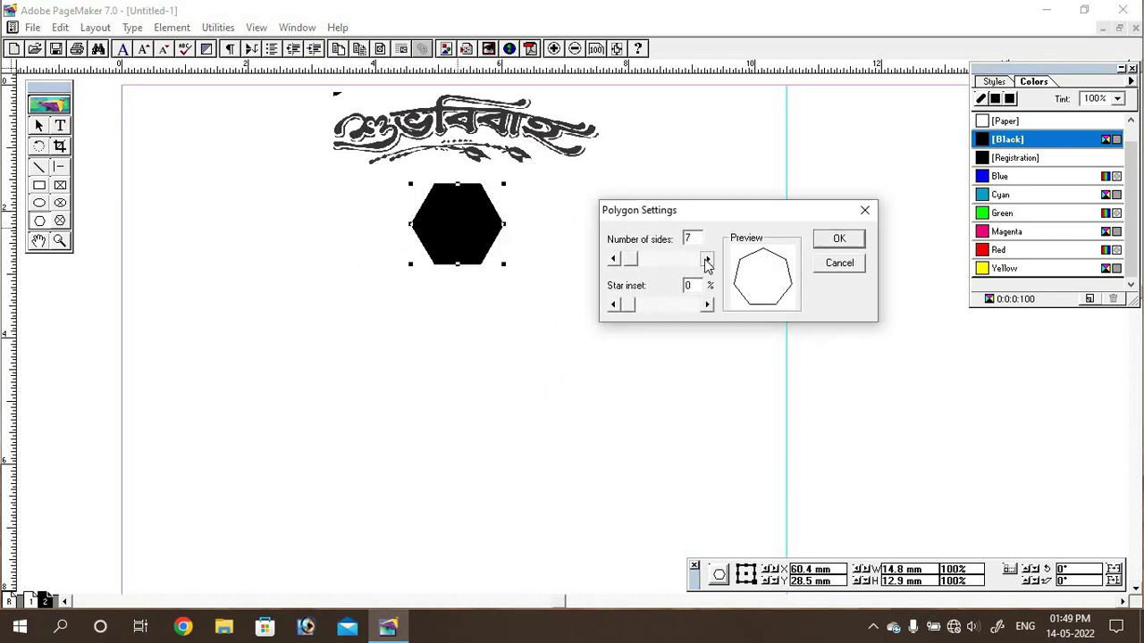
pyautogui.click(706, 260)
pyautogui.click(705, 260)
pyautogui.click(705, 260)
pyautogui.click(706, 260)
pyautogui.click(705, 260)
pyautogui.click(706, 260)
pyautogui.click(705, 260)
pyautogui.click(706, 260)
pyautogui.click(706, 260)
pyautogui.click(706, 260)
pyautogui.click(706, 260)
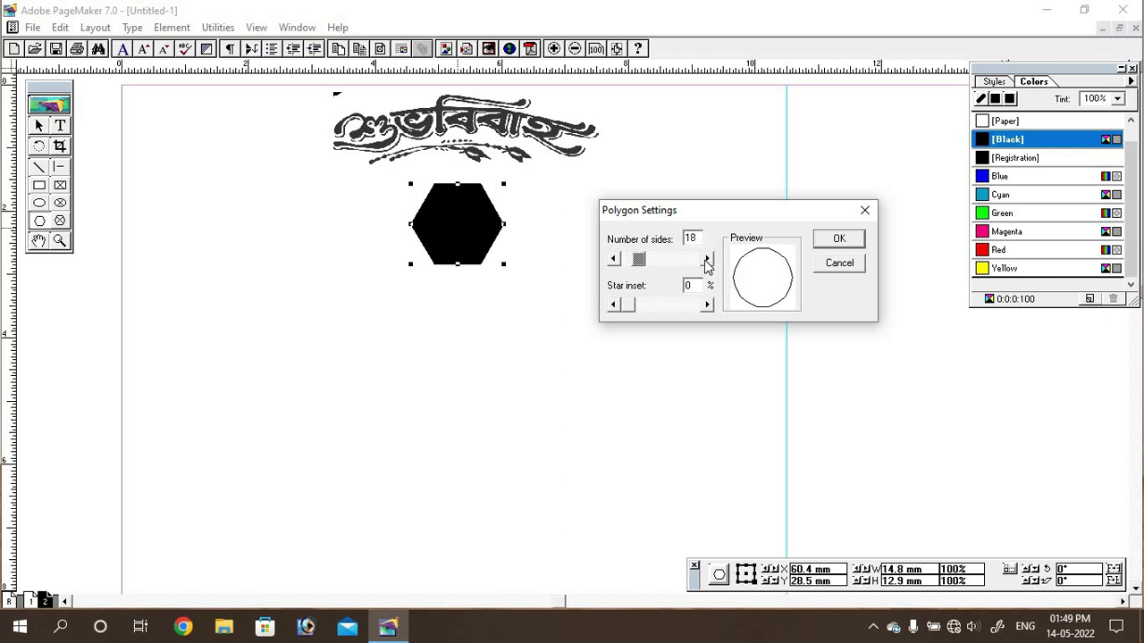
pyautogui.click(706, 304)
pyautogui.click(707, 305)
pyautogui.click(707, 305)
pyautogui.click(707, 304)
pyautogui.click(706, 305)
pyautogui.click(706, 305)
pyautogui.click(707, 305)
pyautogui.click(706, 305)
pyautogui.click(707, 305)
pyautogui.click(706, 305)
pyautogui.click(707, 305)
pyautogui.click(707, 305)
pyautogui.click(707, 304)
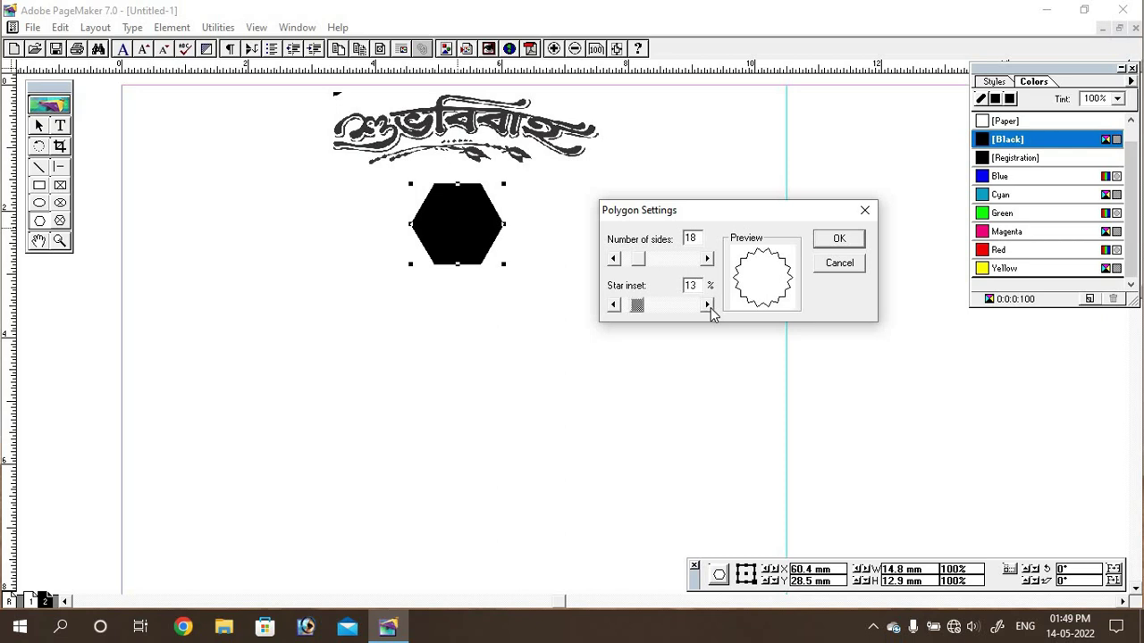
pyautogui.click(706, 304)
pyautogui.click(710, 306)
pyautogui.click(710, 306)
pyautogui.click(710, 306)
pyautogui.click(710, 307)
pyautogui.click(711, 306)
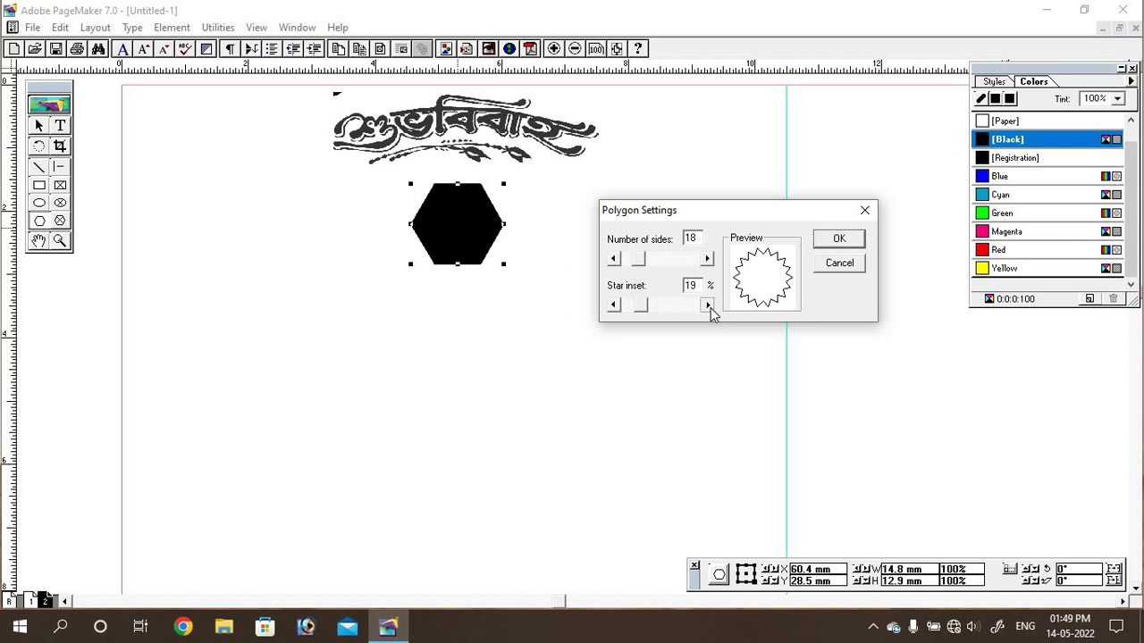
pyautogui.click(613, 306)
pyautogui.click(613, 306)
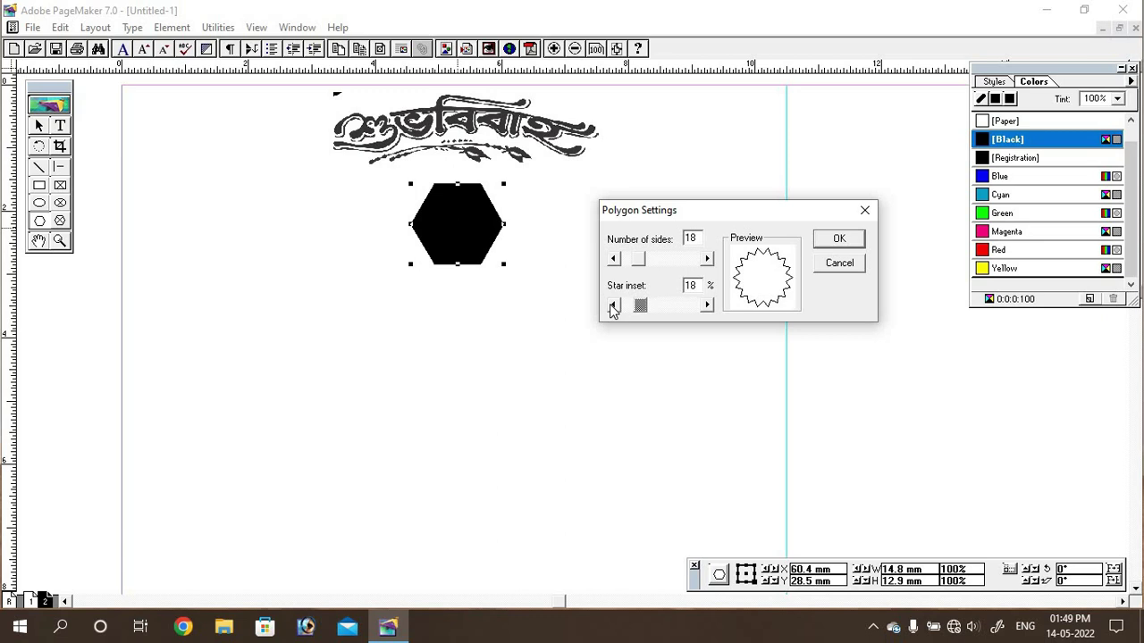
pyautogui.click(707, 305)
pyautogui.click(706, 258)
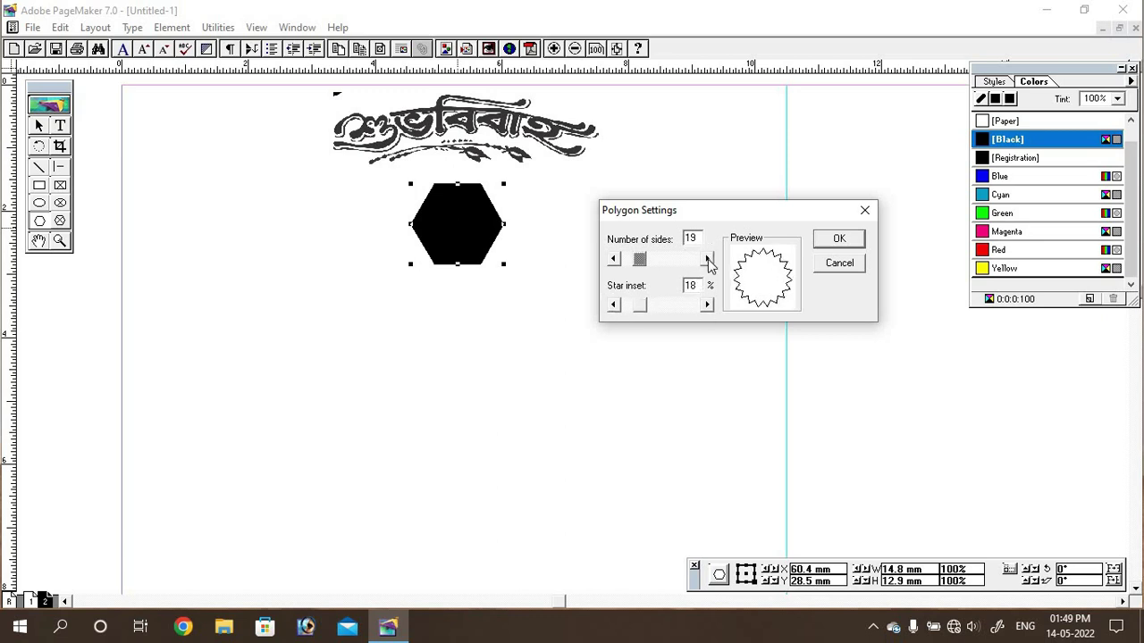
pyautogui.click(707, 258)
pyautogui.click(840, 238)
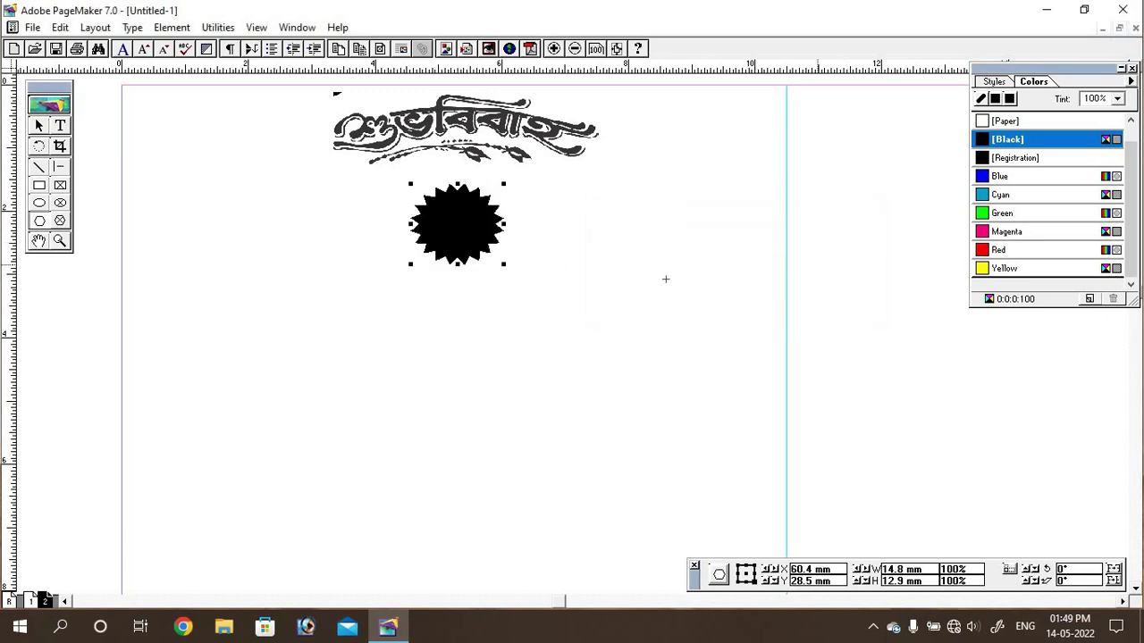
# Step: Reposition the star beneath the title and stretch it to about 20 × 11 mm
pyautogui.click(38, 125)
pyautogui.click(357, 402)
pyautogui.click(474, 242)
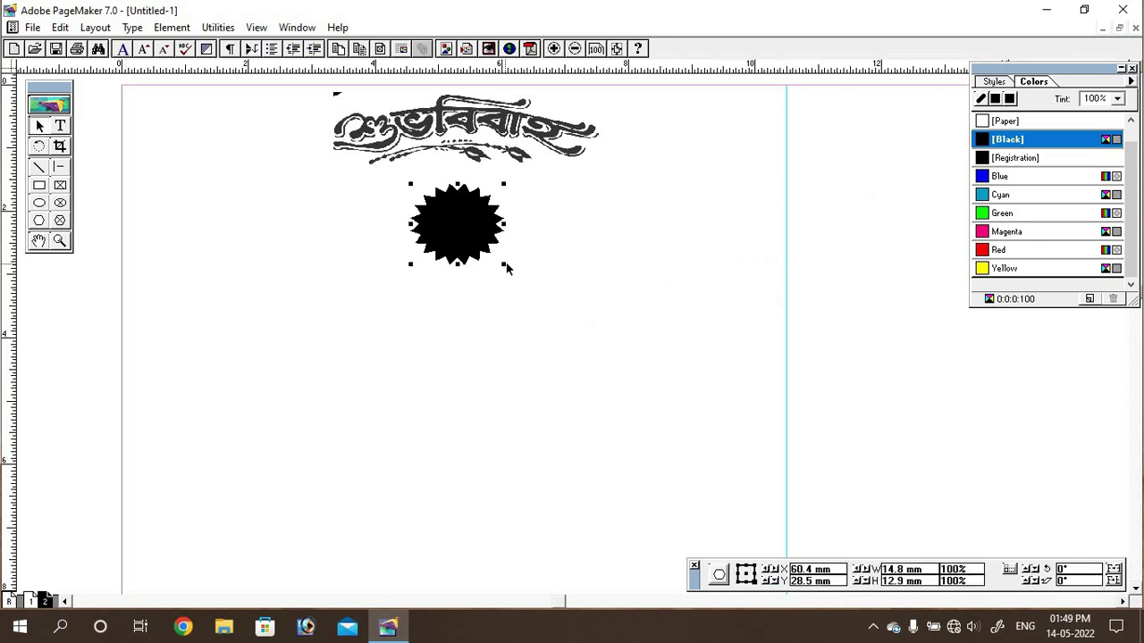
pyautogui.moveTo(505, 265); pyautogui.dragTo(512, 247)
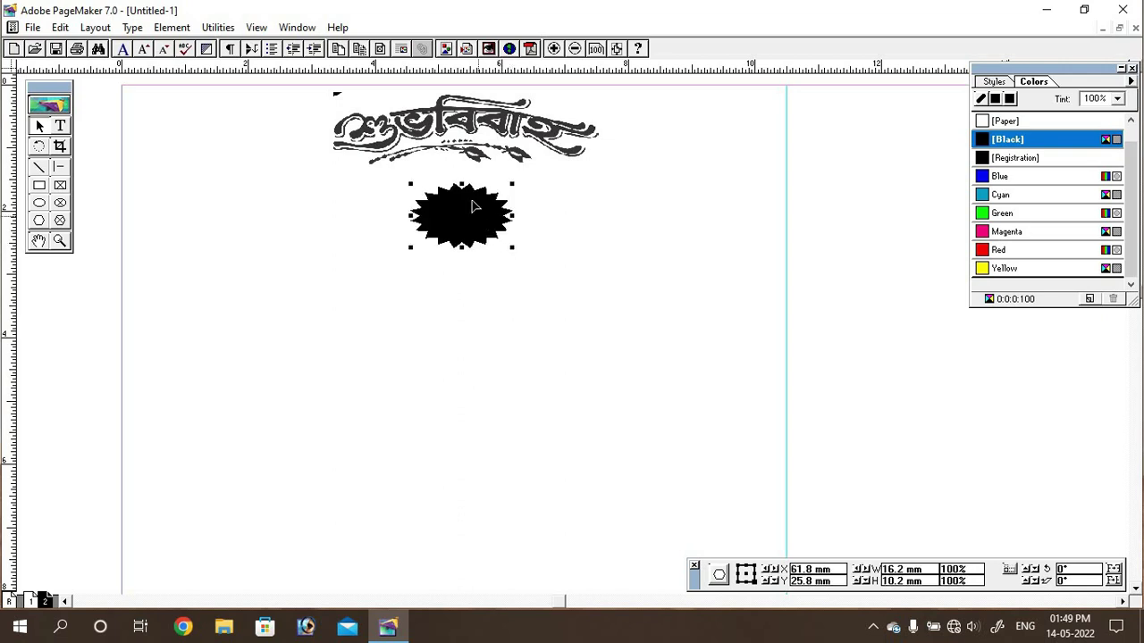
pyautogui.moveTo(468, 206); pyautogui.dragTo(472, 238)
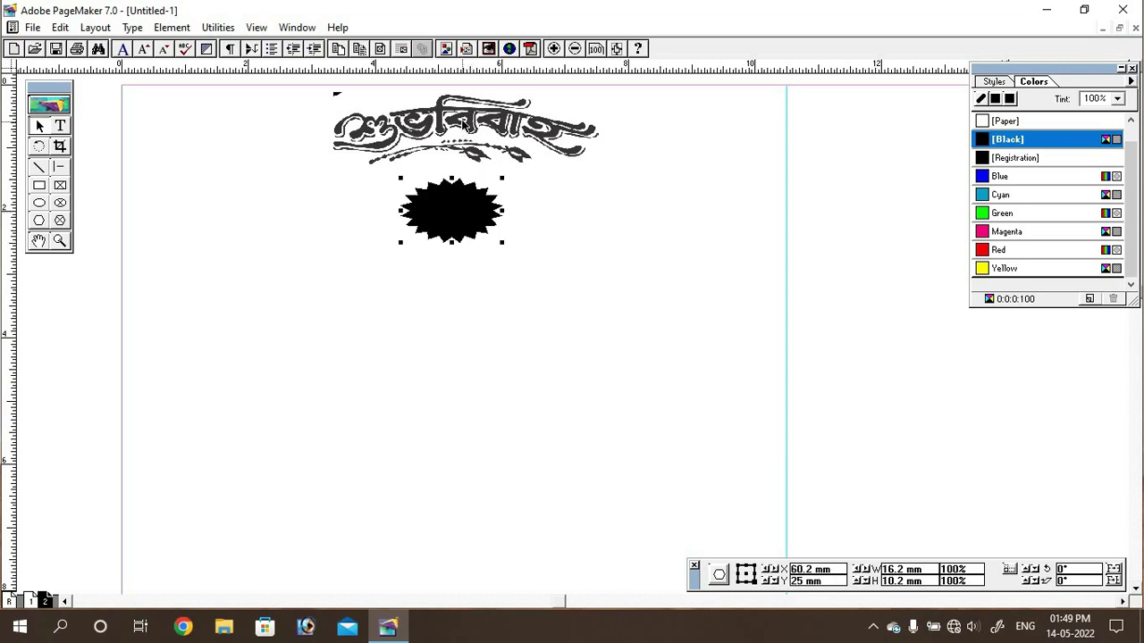
pyautogui.click(463, 134)
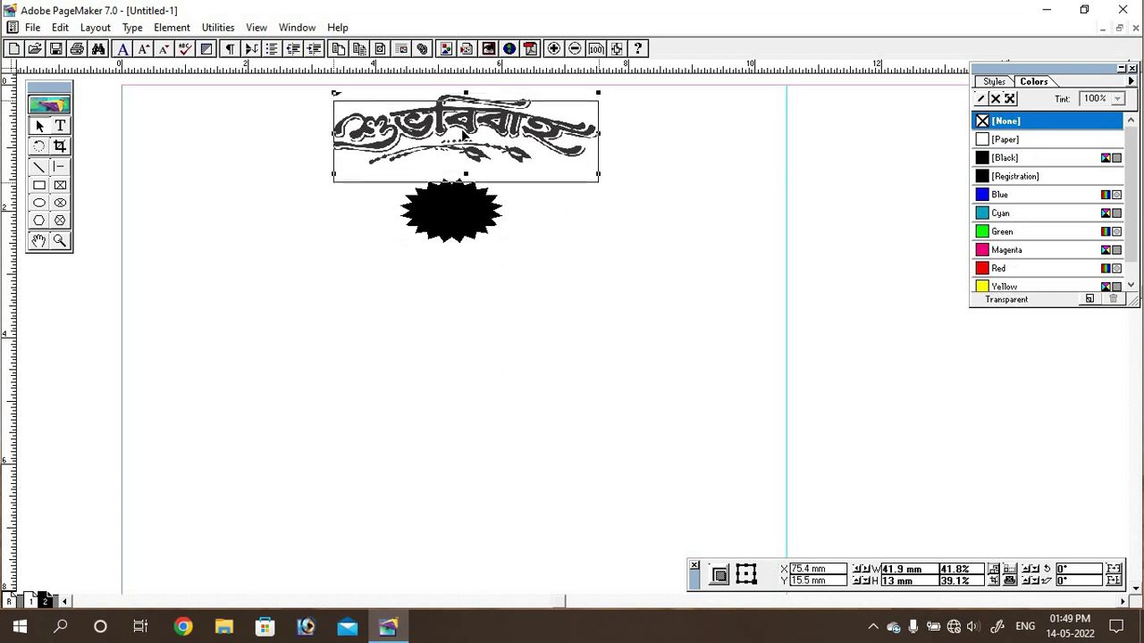
pyautogui.click(464, 215)
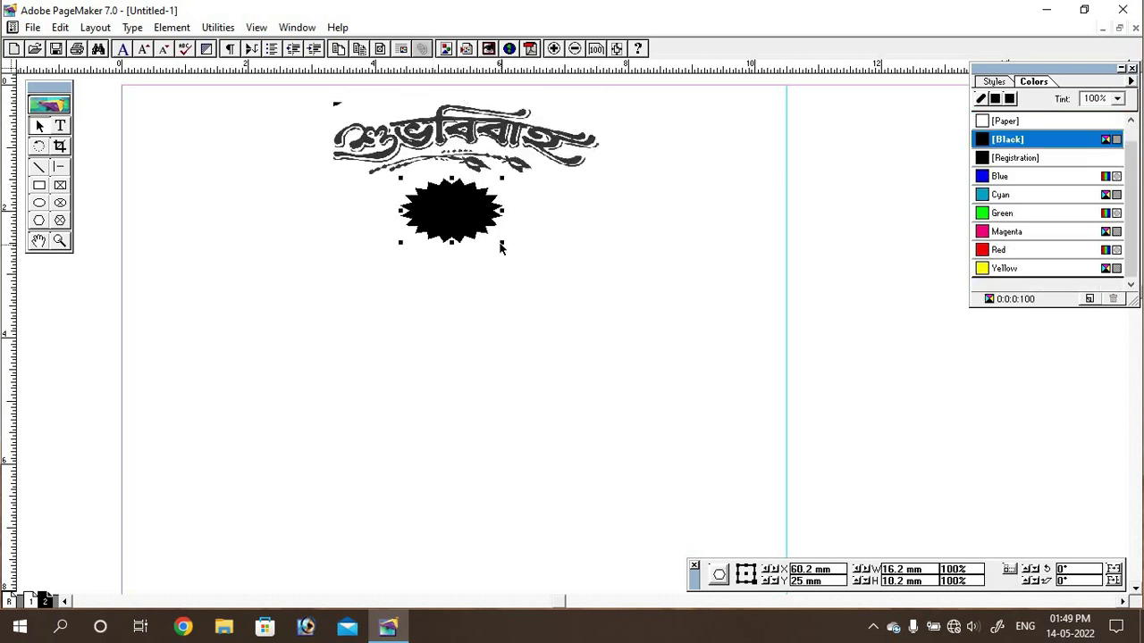
pyautogui.moveTo(503, 243)
pyautogui.mouseDown()
pyautogui.moveTo(527, 264)
pyautogui.moveTo(525, 245)
pyautogui.mouseUp()
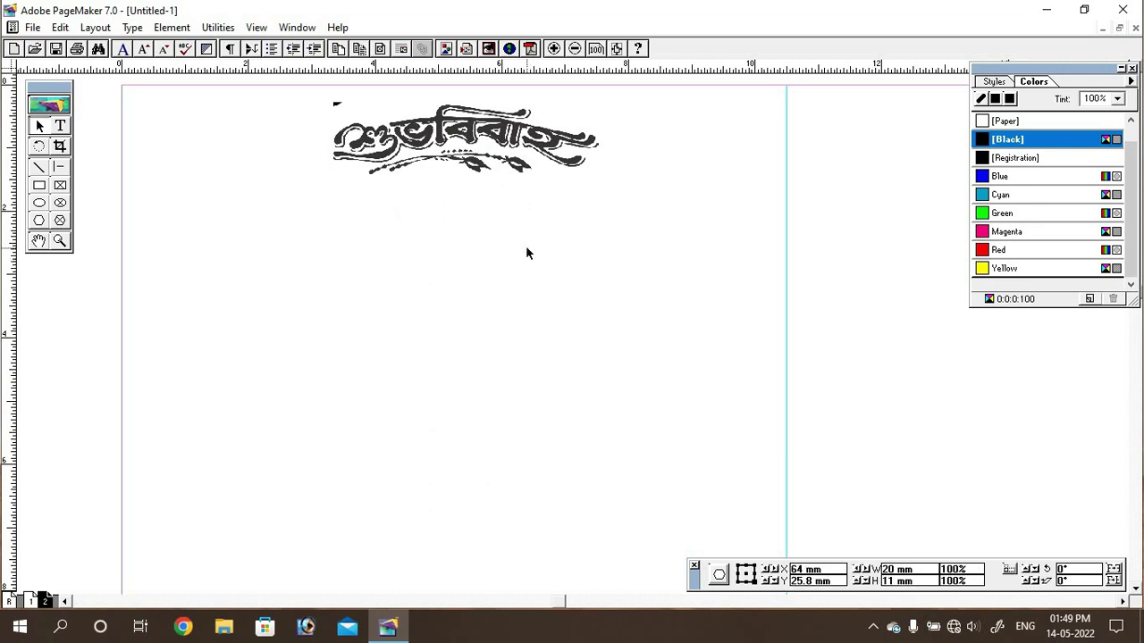
# Step: Type পাত্র in Prosenjit Normal with the white [Paper] colour
pyautogui.click(60, 126)
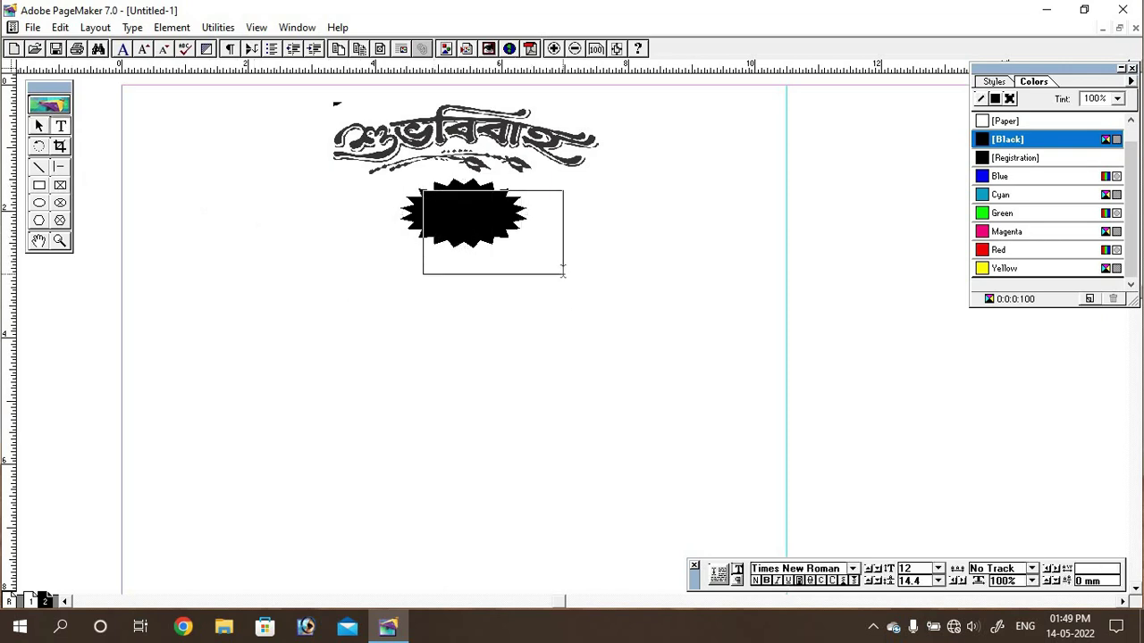
pyautogui.click(853, 568)
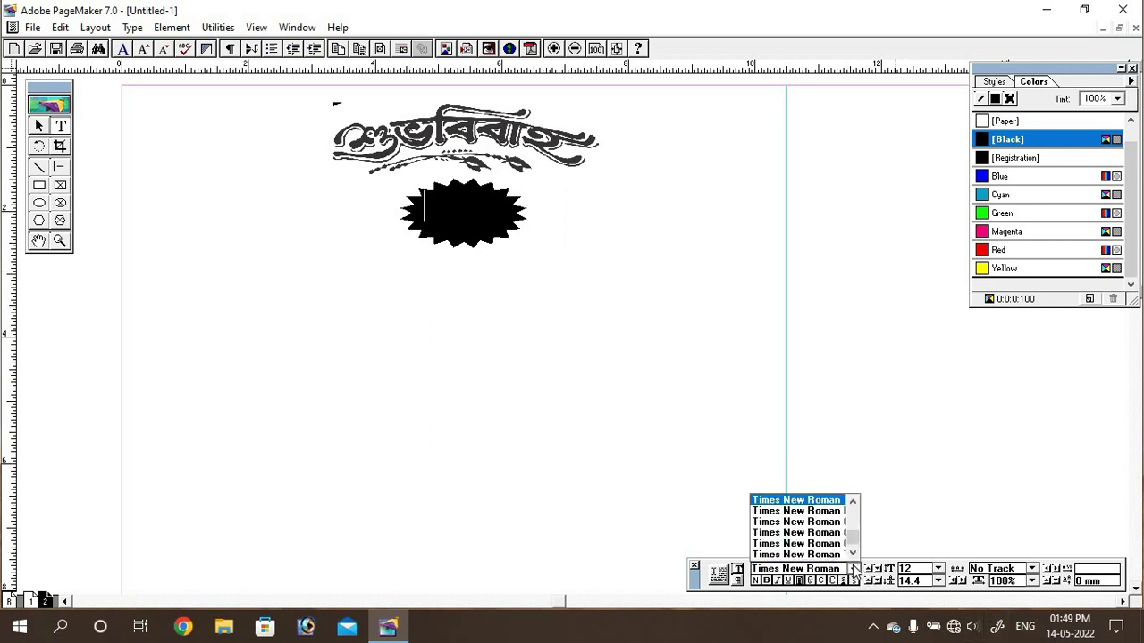
pyautogui.scroll(10, 854, 536)
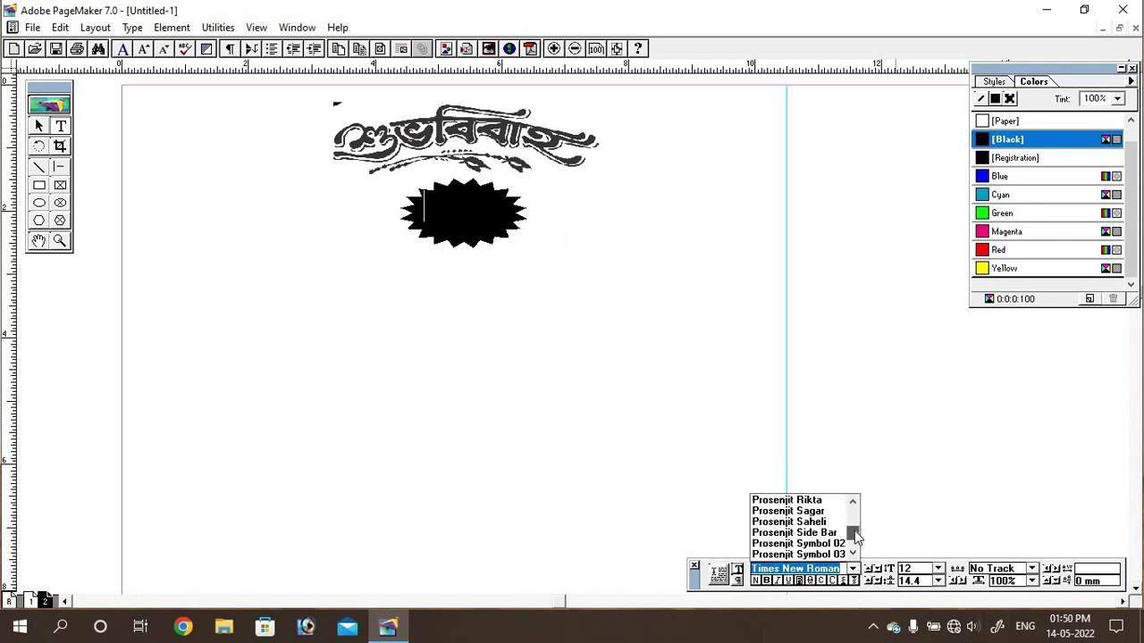
pyautogui.scroll(5, 854, 534)
pyautogui.scroll(3, 855, 507)
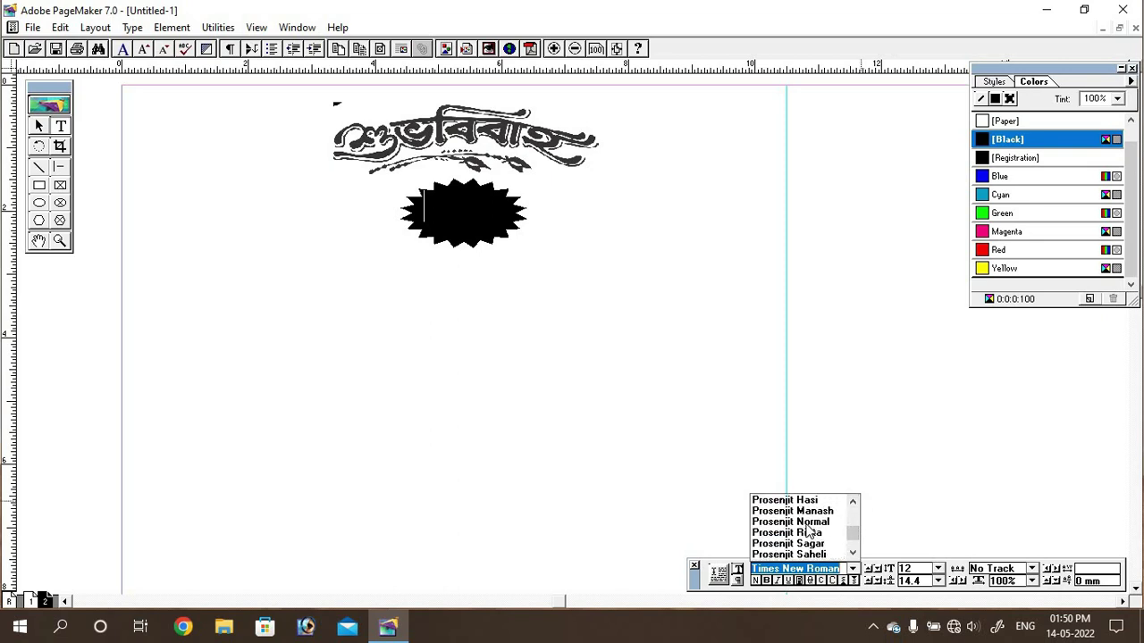
pyautogui.click(807, 524)
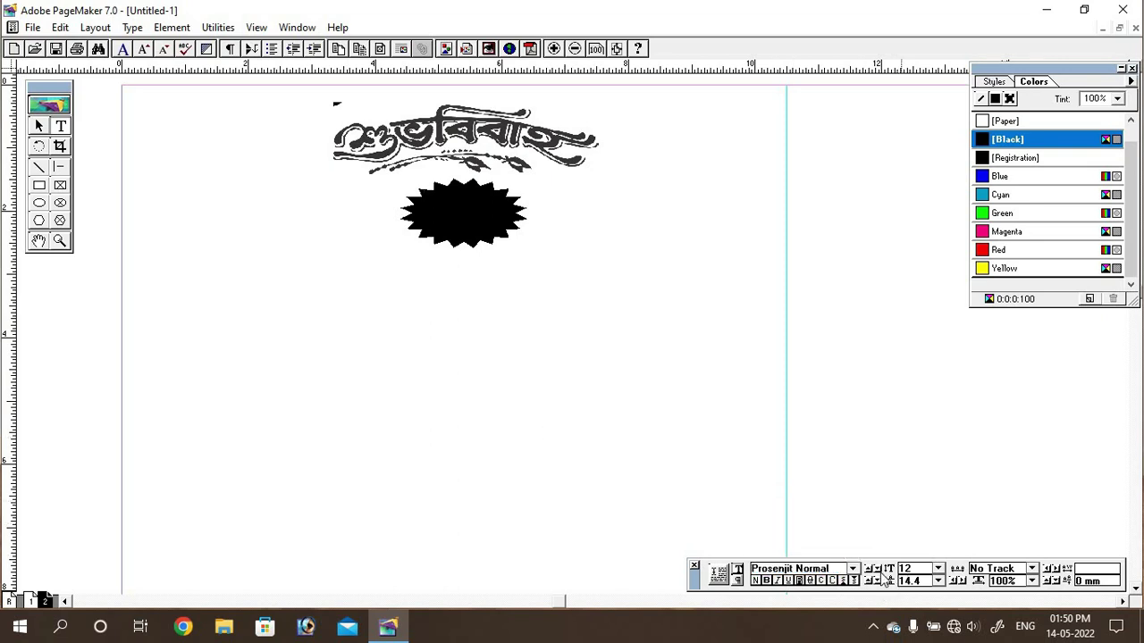
pyautogui.click(983, 123)
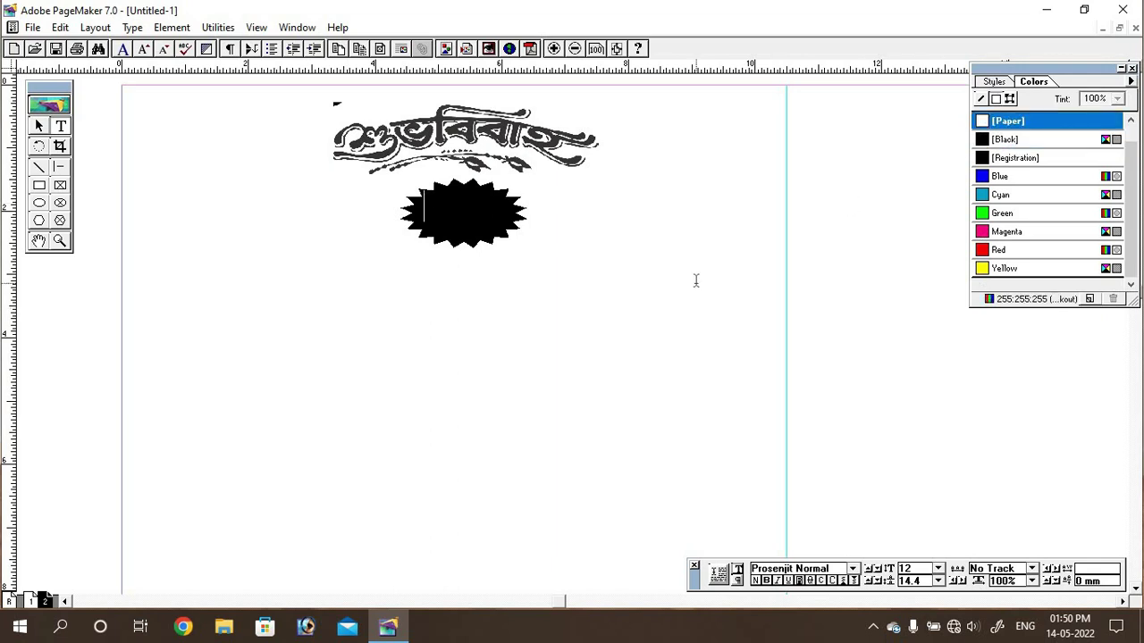
pyautogui.write('pa')
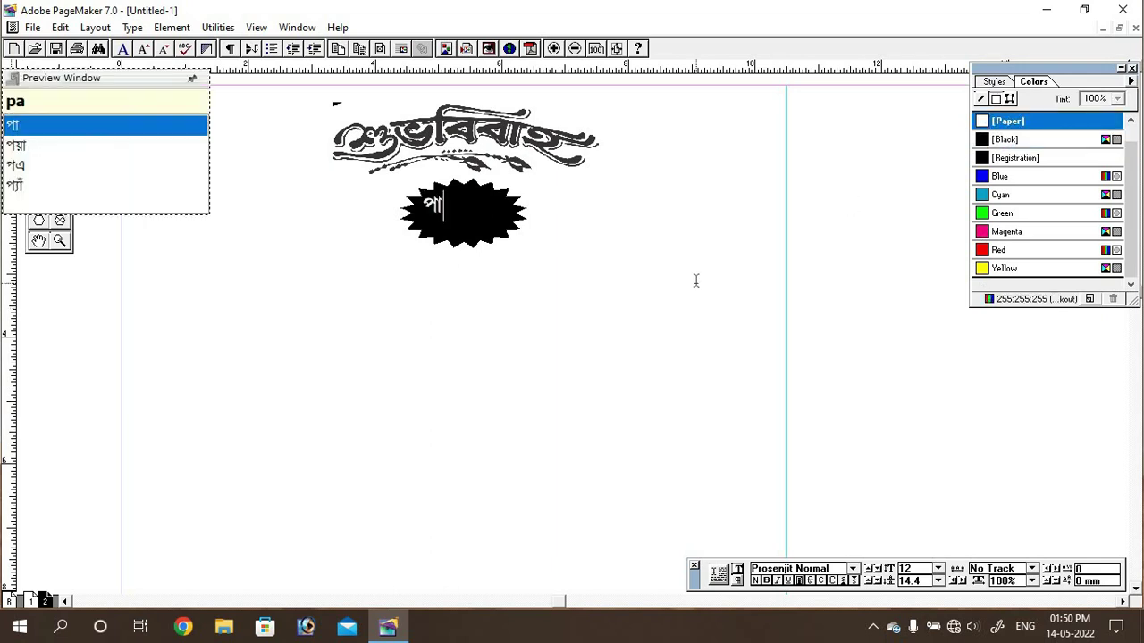
pyautogui.write('tr')
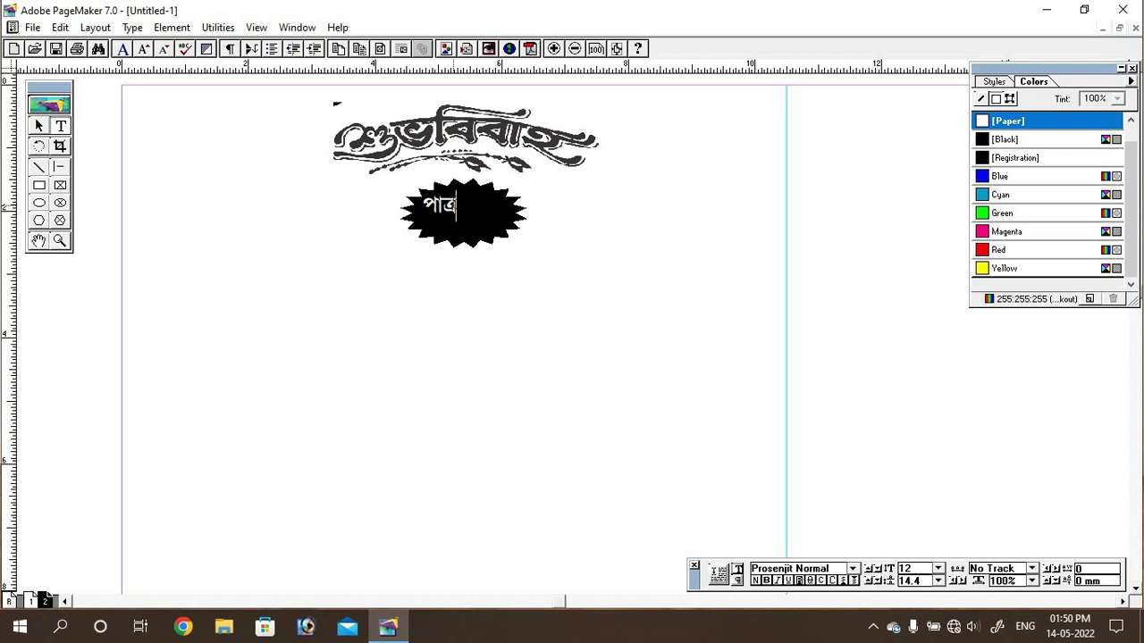
# Step: Set পাত্র to 18 pt and centre its narrowed text block inside the starburst
pyautogui.click(938, 569)
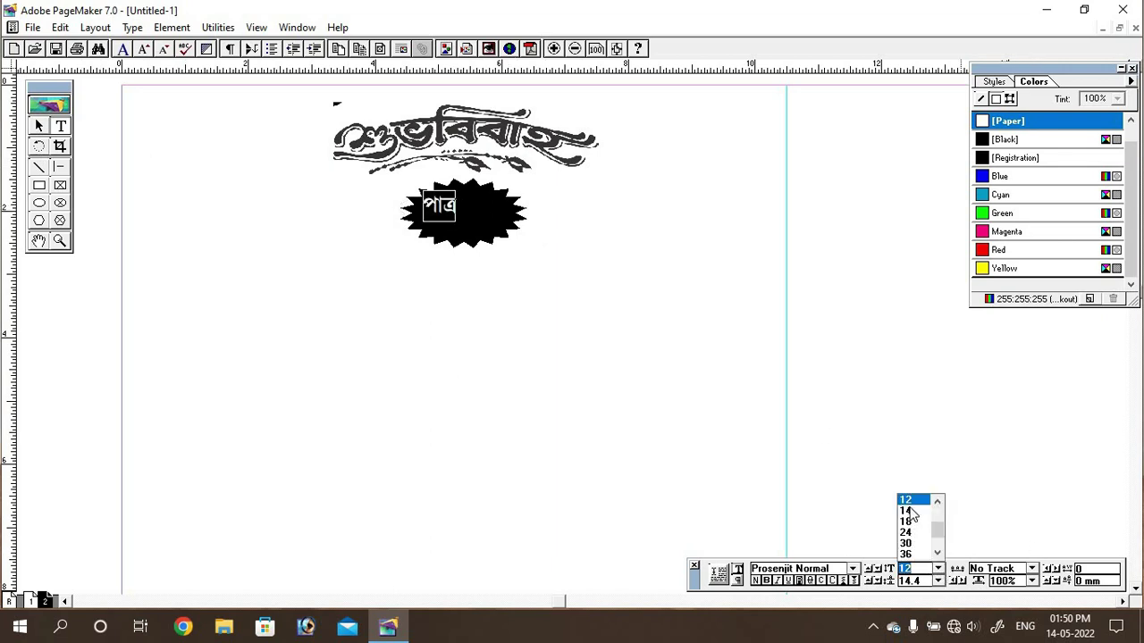
pyautogui.click(906, 511)
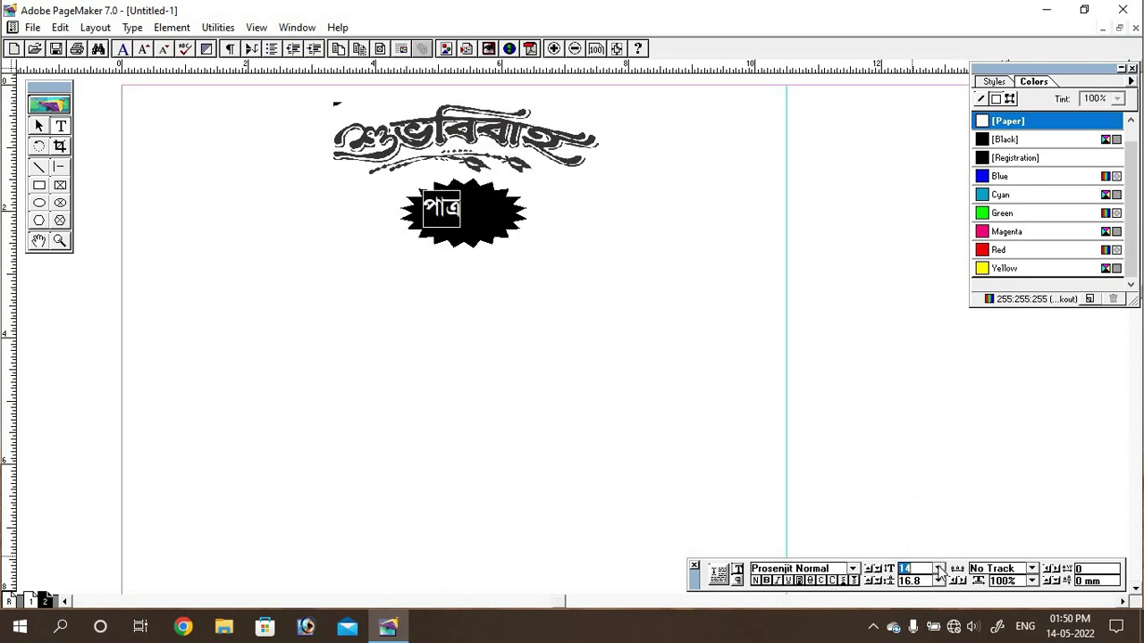
pyautogui.click(906, 511)
pyautogui.click(39, 128)
pyautogui.click(477, 217)
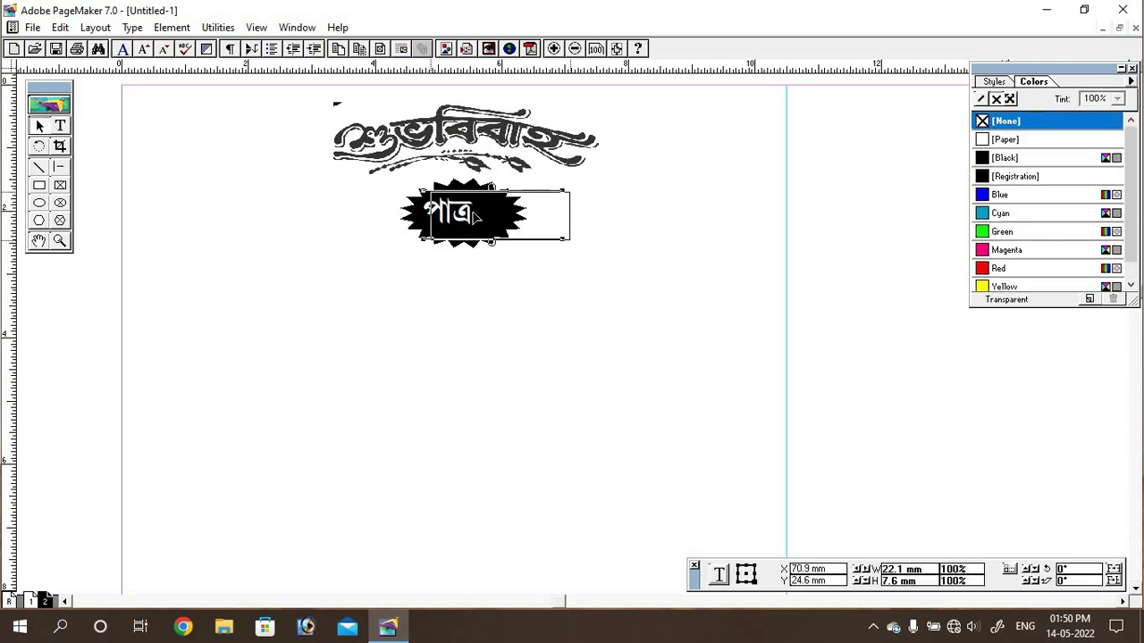
pyautogui.moveTo(476, 216); pyautogui.dragTo(487, 218)
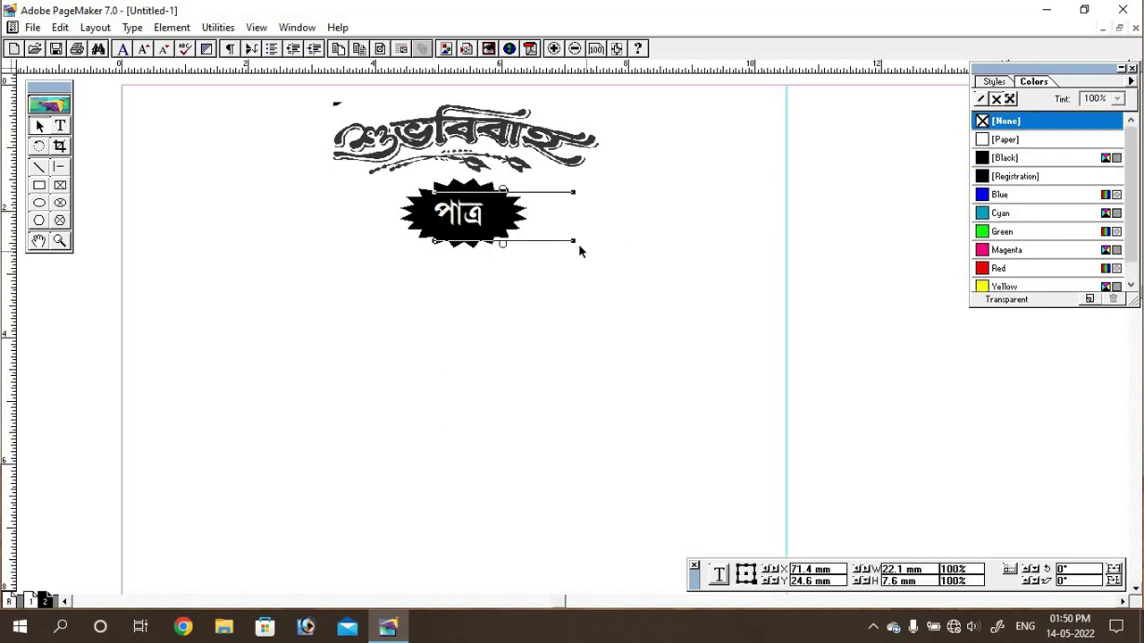
pyautogui.moveTo(573, 243); pyautogui.dragTo(514, 237)
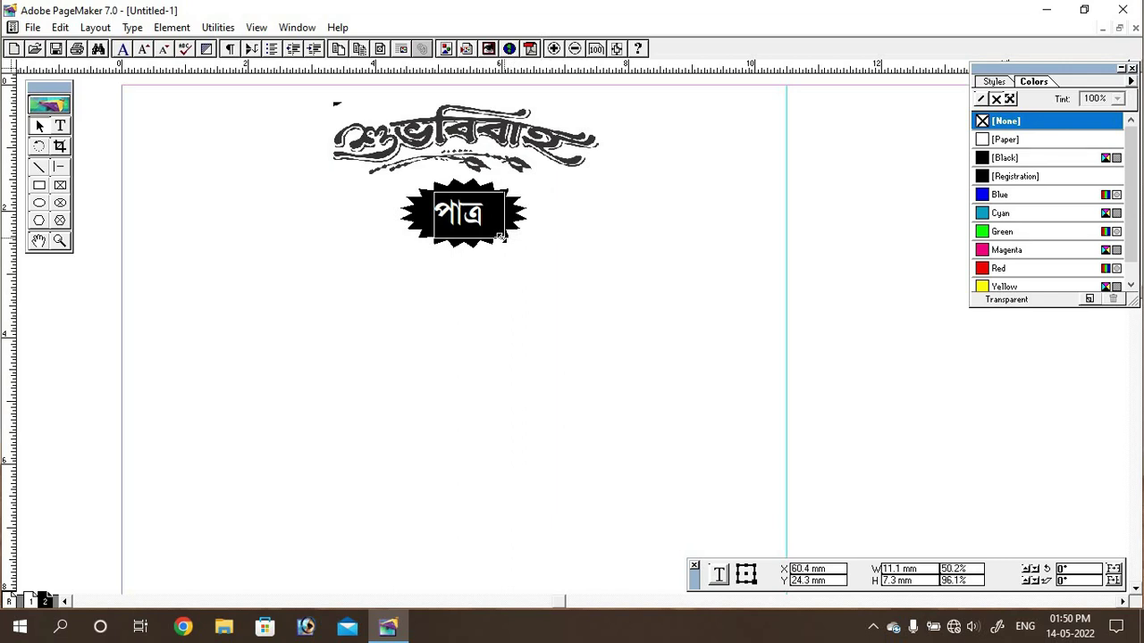
pyautogui.click(546, 313)
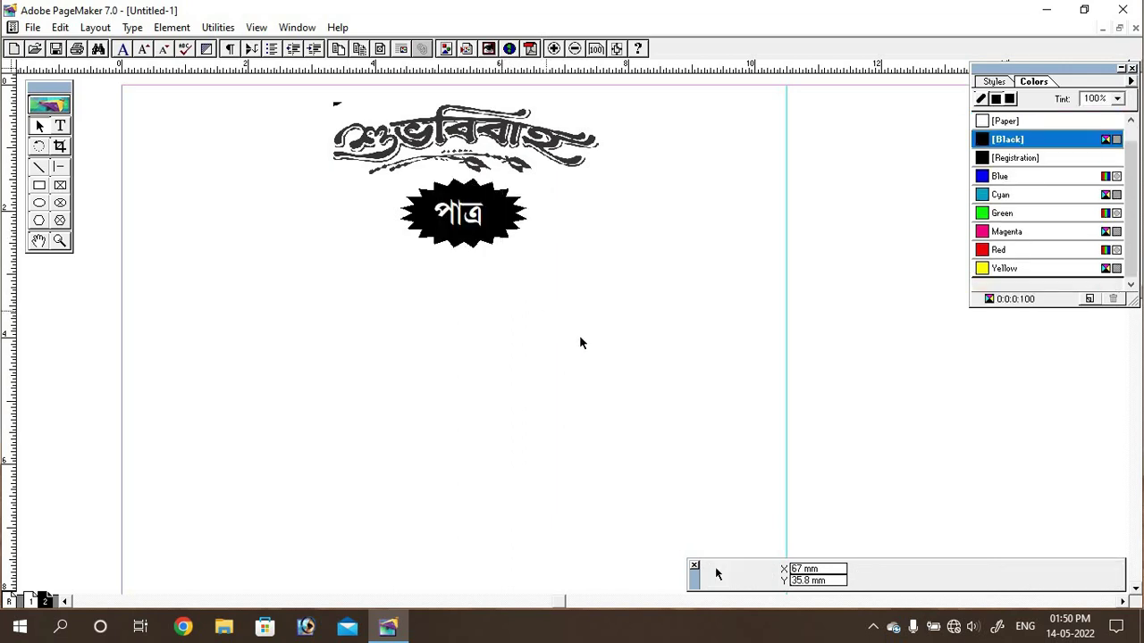
# Step: In a new Prosenjit Vidyasagar text frame, type the groom's name, father, village and district lines
pyautogui.click(62, 127)
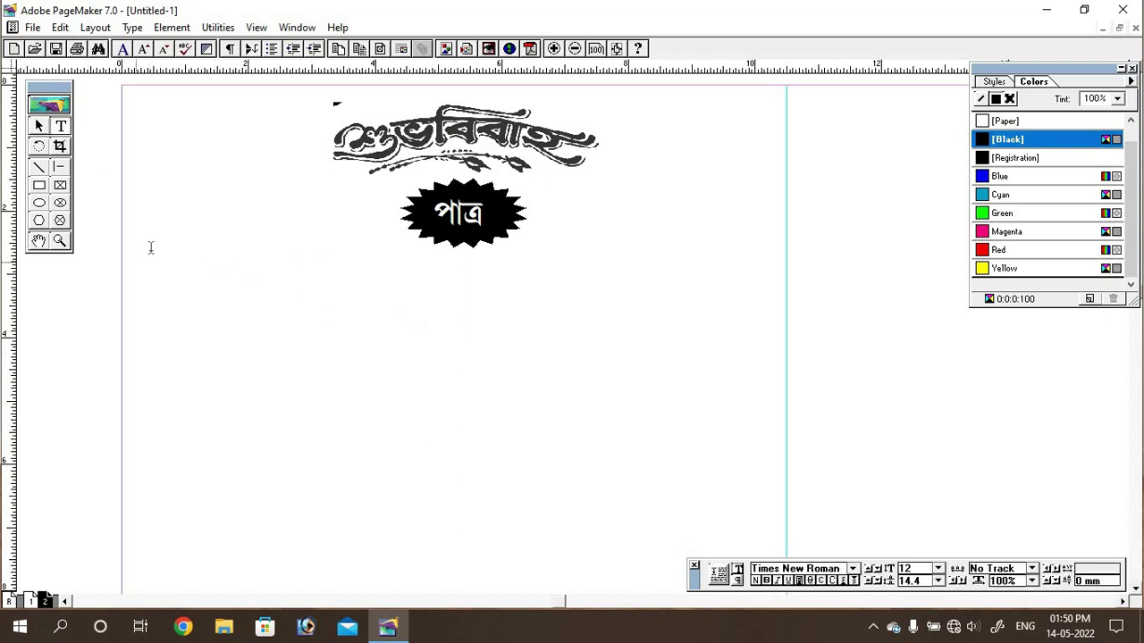
pyautogui.moveTo(140, 252); pyautogui.dragTo(769, 435)
pyautogui.click(852, 568)
pyautogui.scroll(-5, 804, 531)
pyautogui.click(795, 558)
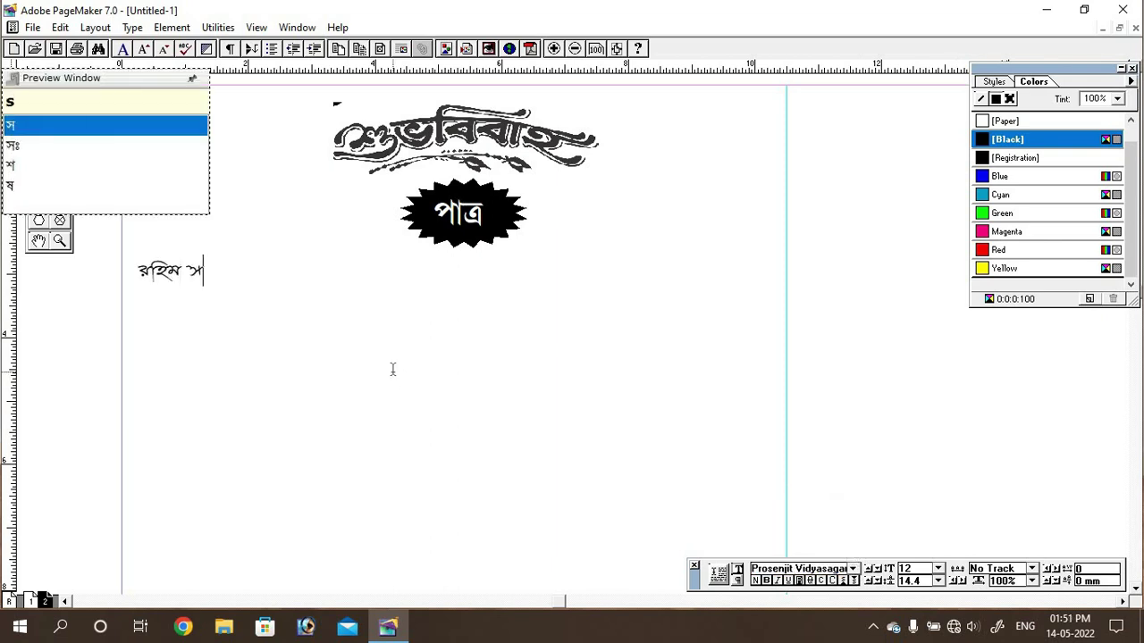
pyautogui.press('Return')
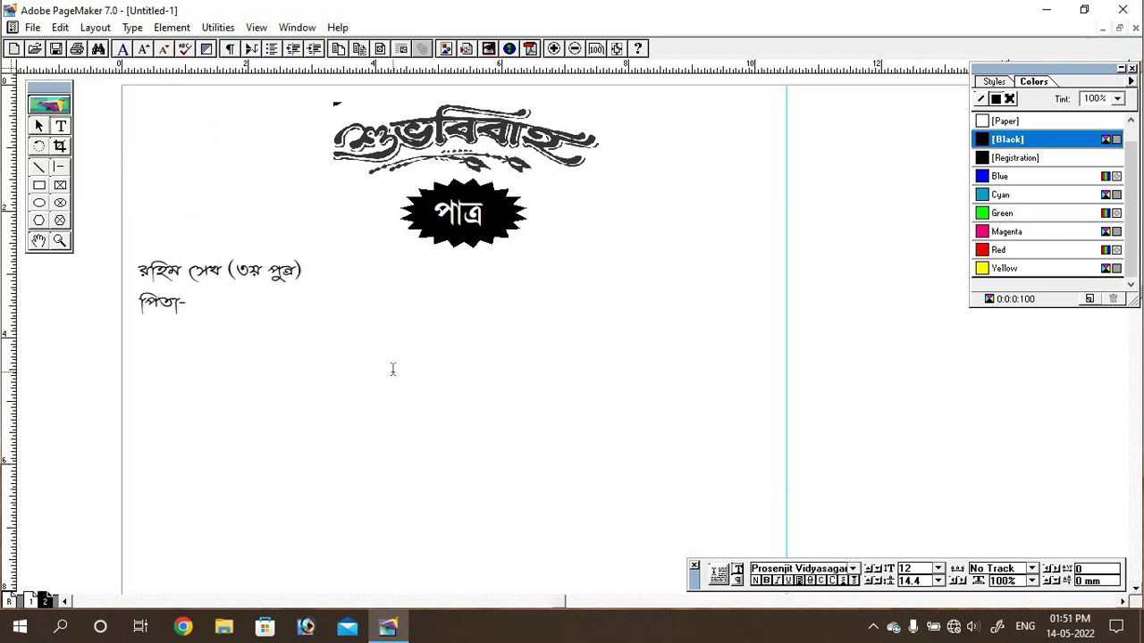
pyautogui.press('Return')
pyautogui.write('sang - samsherg')
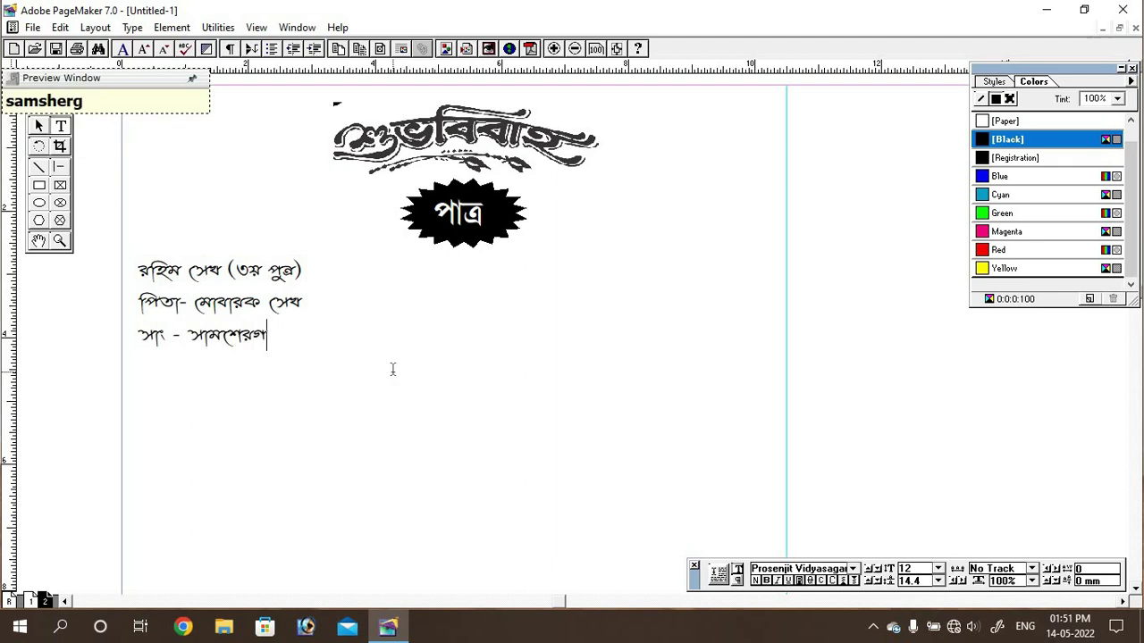
pyautogui.write('onj, pO')
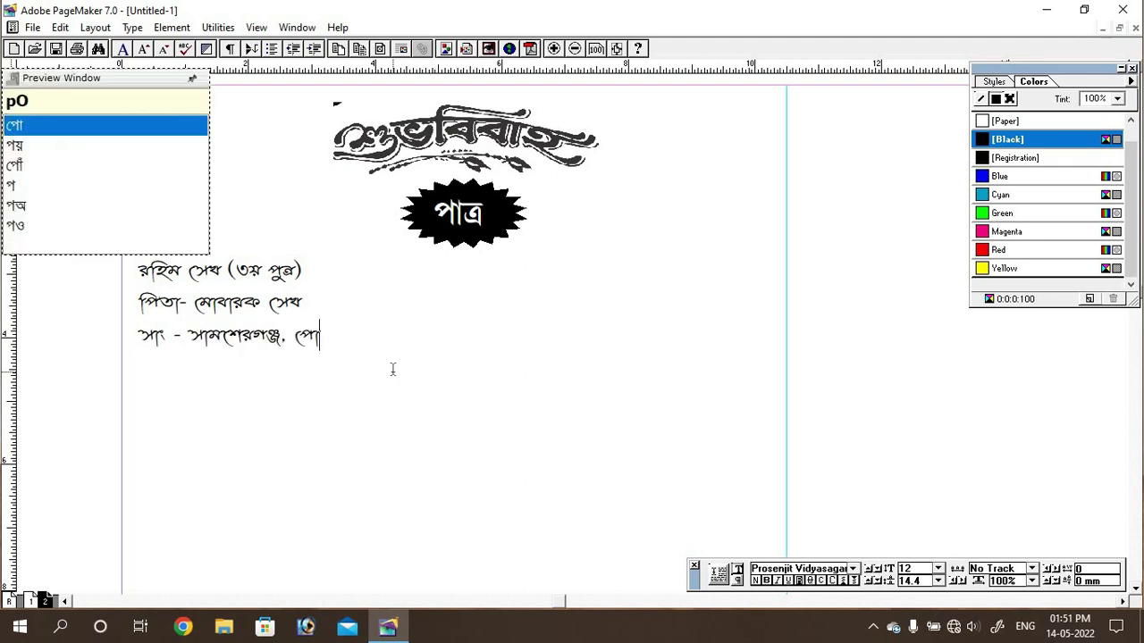
pyautogui.write(':-dhuliyan')
pyautogui.press('Return')
pyautogui.write('jela- murshidabad')
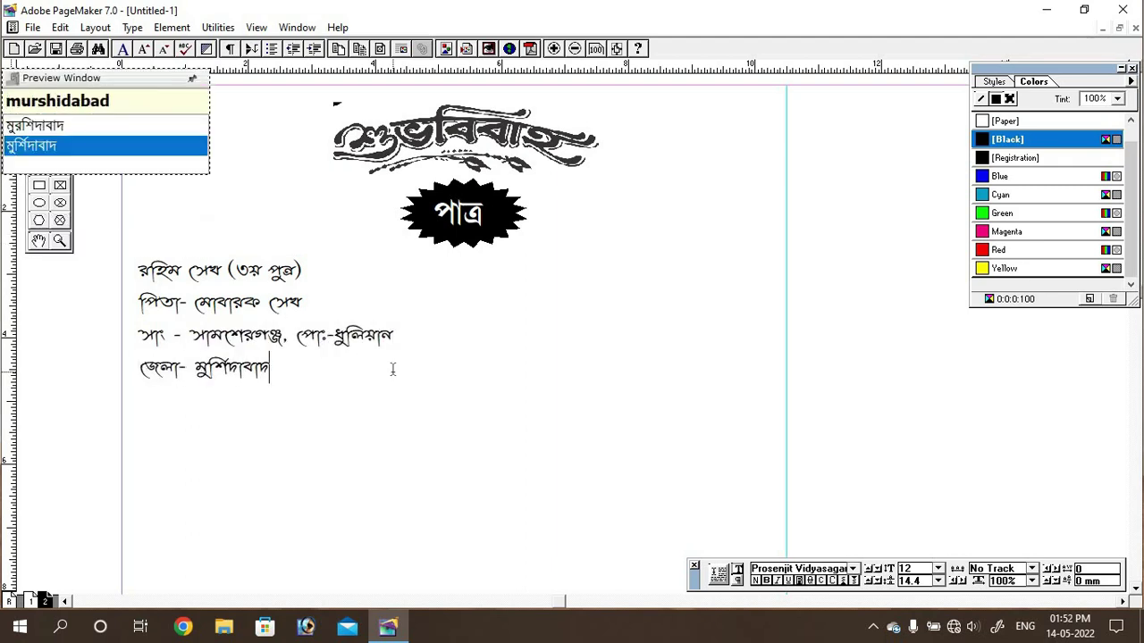
# Step: Insert the থানা line before the district line and centre all lines
pyautogui.click(174, 366)
pyautogui.press('Home')
pyautogui.write('thana - samshergonj')
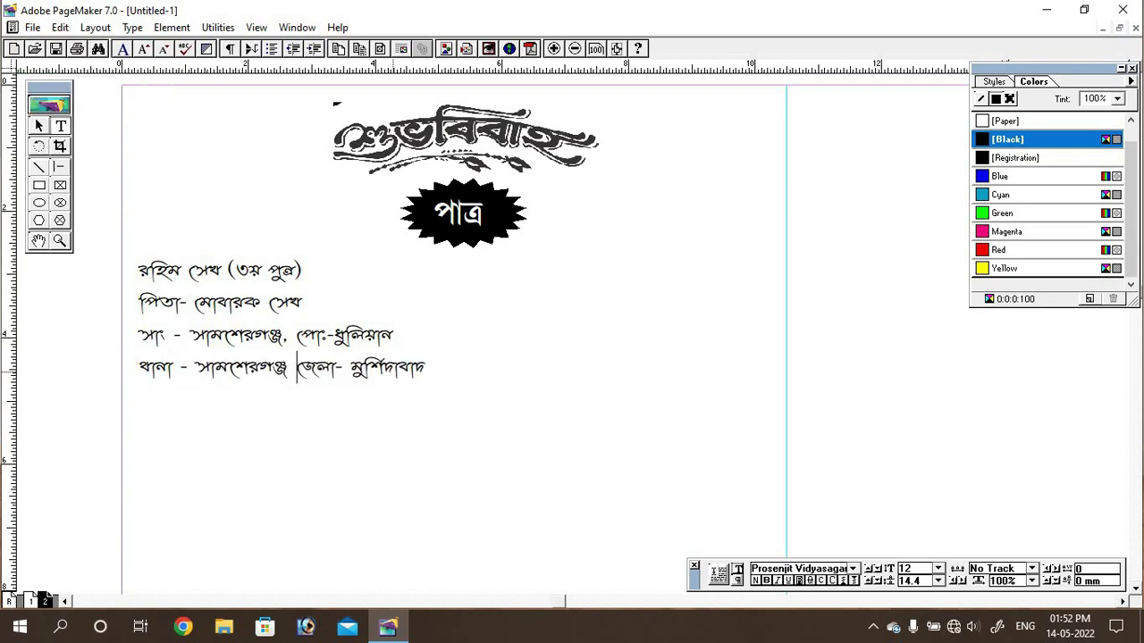
pyautogui.hotkey('ctrl', 'a')
pyautogui.hotkey('ctrl', 'shift', 'c')
# Step: Make the groom's name line 18 pt in a bolder Prosenjit font, then paste a badge copy
pyautogui.tripleClick(453, 270)
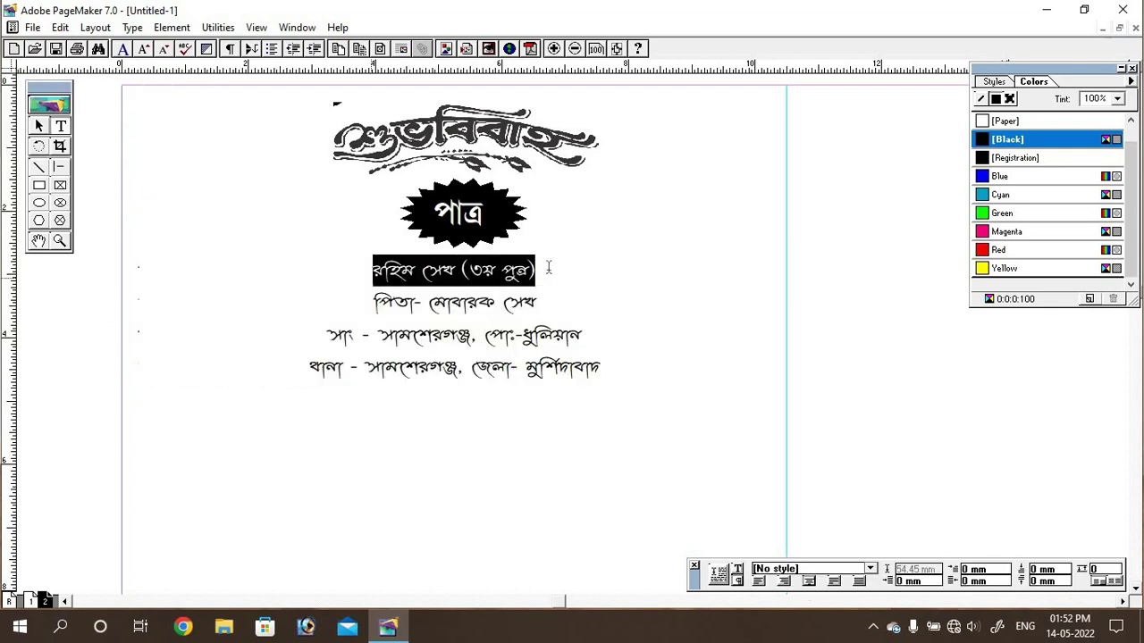
pyautogui.click(937, 569)
pyautogui.click(905, 522)
pyautogui.click(853, 568)
pyautogui.click(795, 554)
pyautogui.click(852, 568)
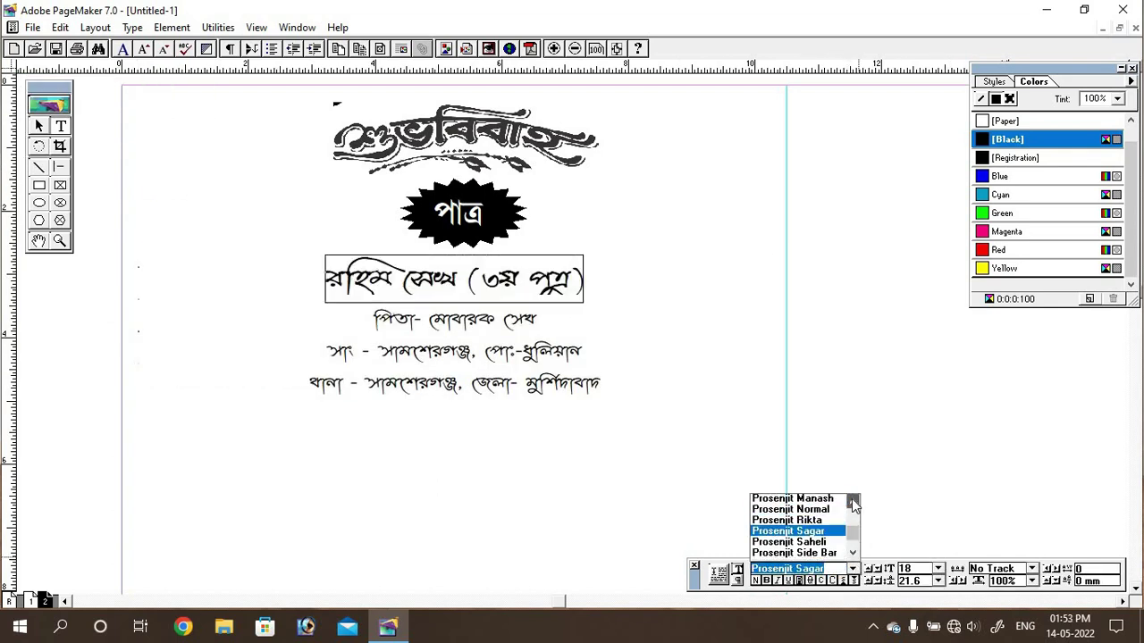
pyautogui.scroll(-2, 851, 505)
pyautogui.click(793, 525)
pyautogui.click(853, 569)
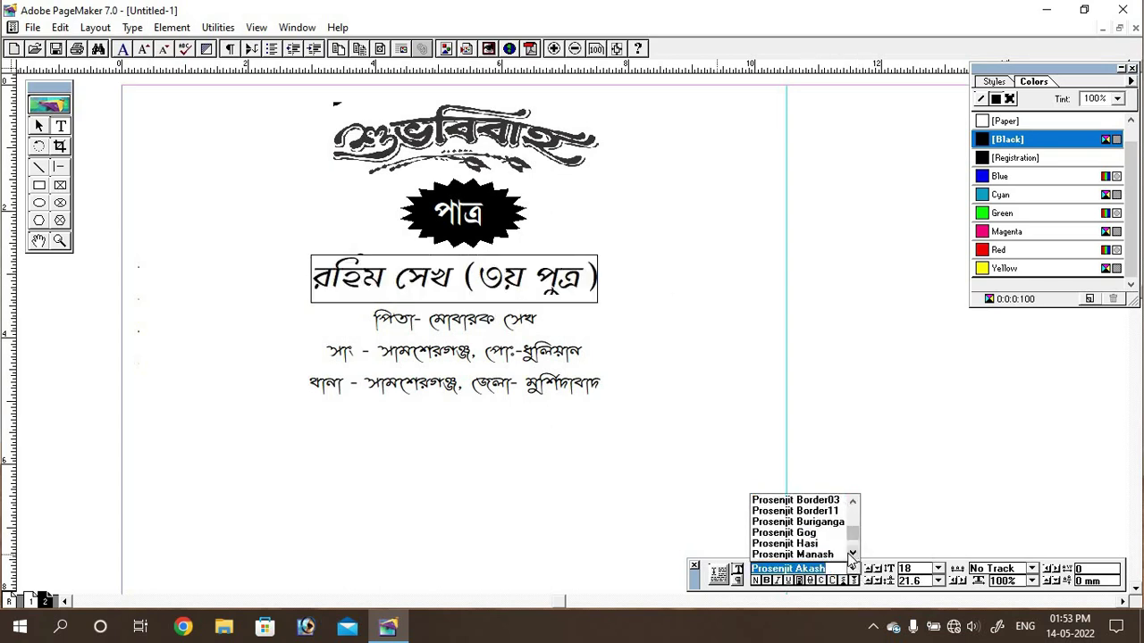
pyautogui.click(793, 554)
pyautogui.press('Escape')
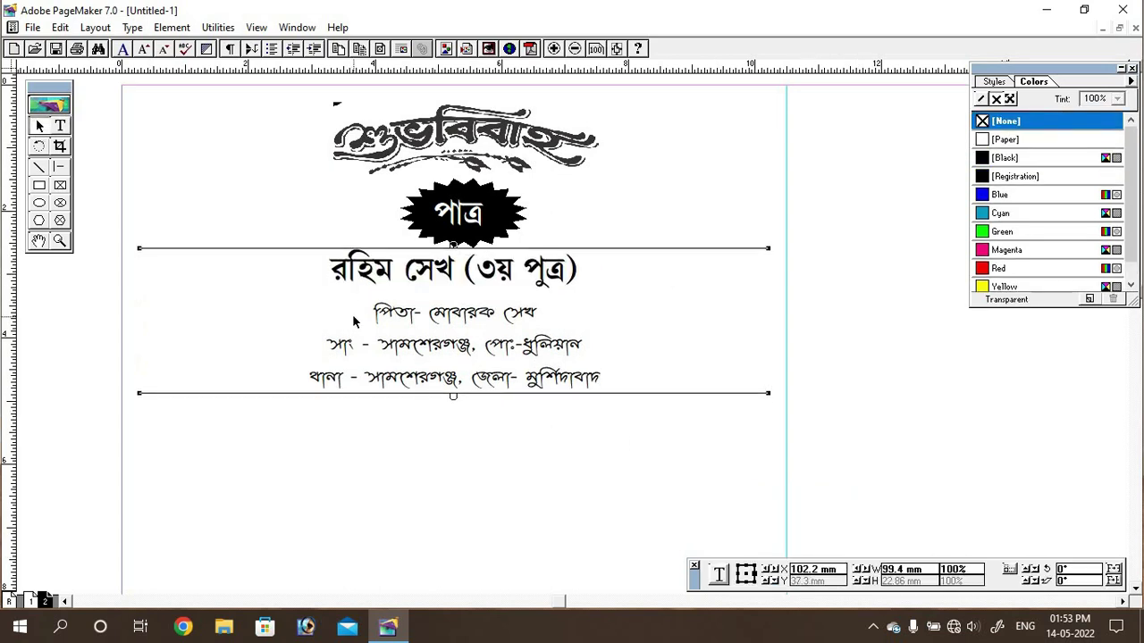
pyautogui.click(830, 500)
pyautogui.hotkey('ctrl', 'v')
# Step: Move the badge copy below the groom's details and change its word to পাত্রী
pyautogui.moveTo(464, 215); pyautogui.dragTo(487, 442)
pyautogui.doubleClick(487, 443)
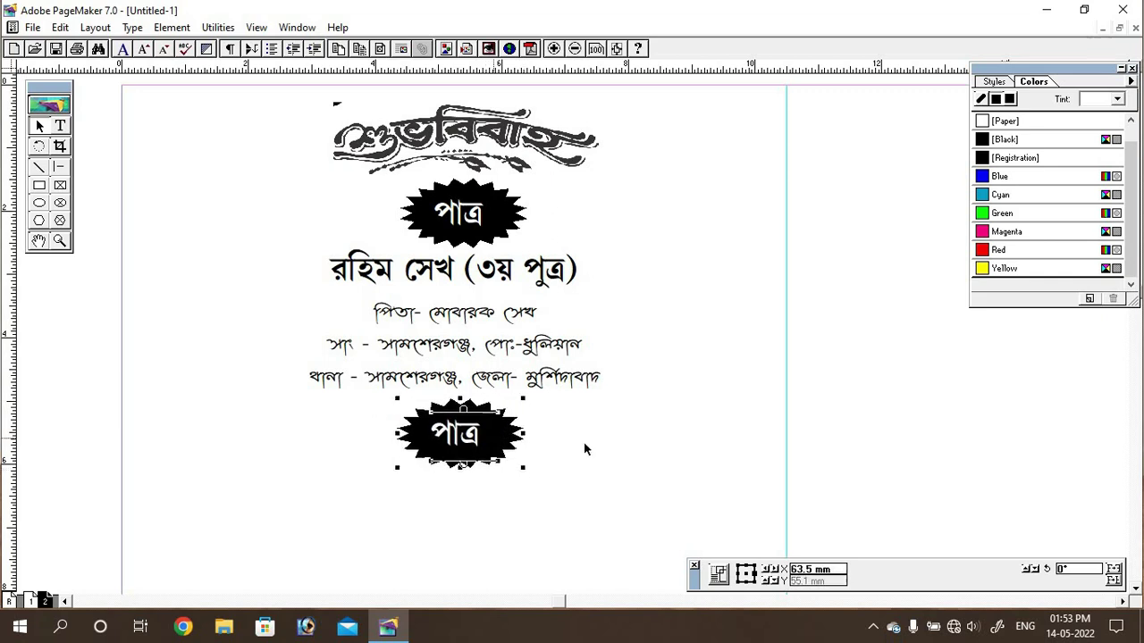
pyautogui.write('ii')
pyautogui.press('Escape')
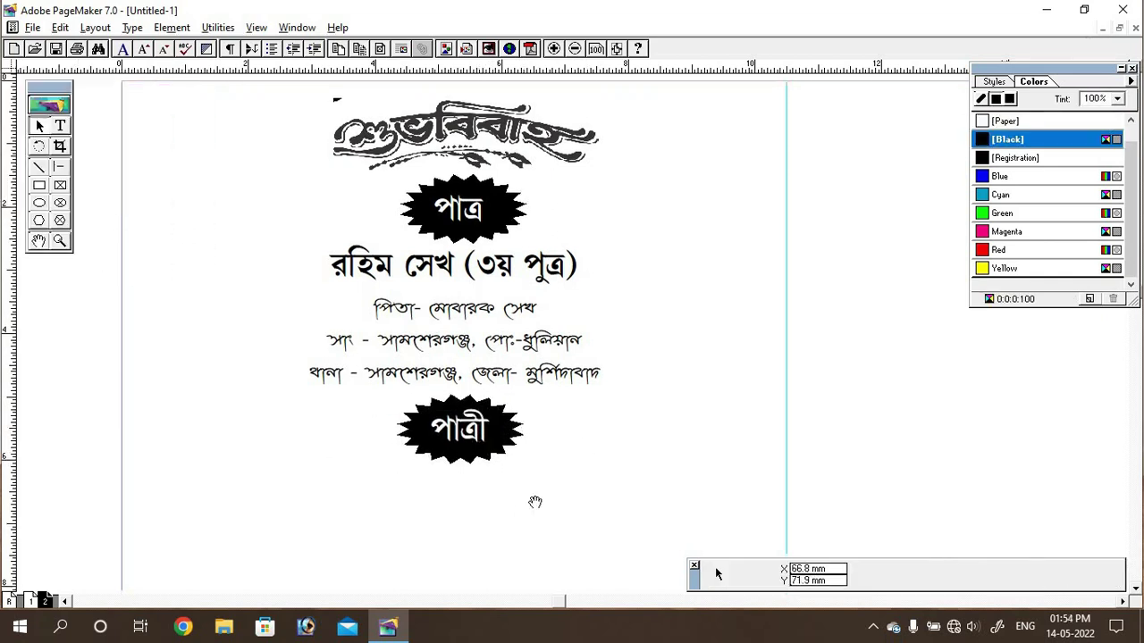
# Step: Replace the name with the bride's name and the ordinal line with ১ম কন্যা
pyautogui.scroll(-5, 533, 497)
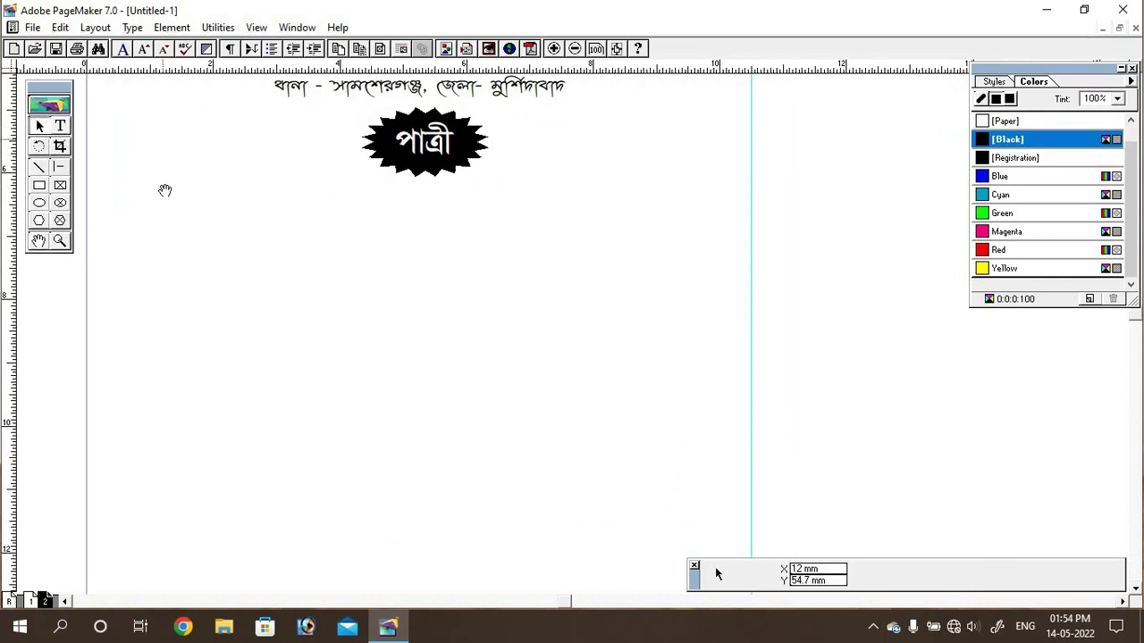
pyautogui.scroll(2, 164, 189)
pyautogui.moveTo(304, 345); pyautogui.dragTo(427, 345)
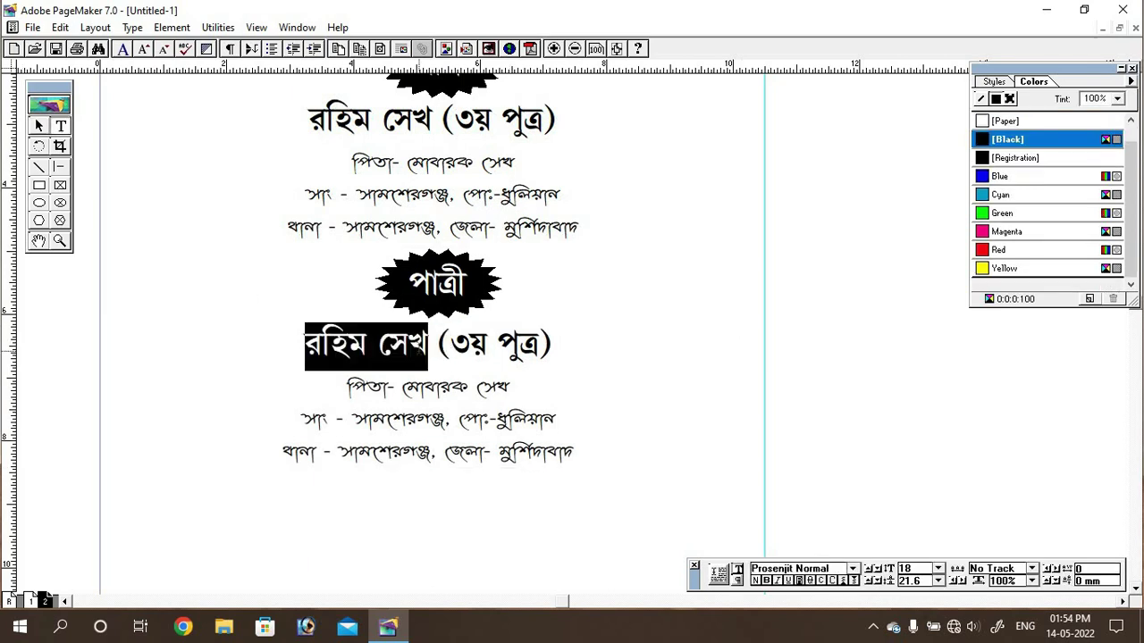
pyautogui.click(506, 345)
pyautogui.press('BackSpace')
pyautogui.press('BackSpace')
pyautogui.write('1m')
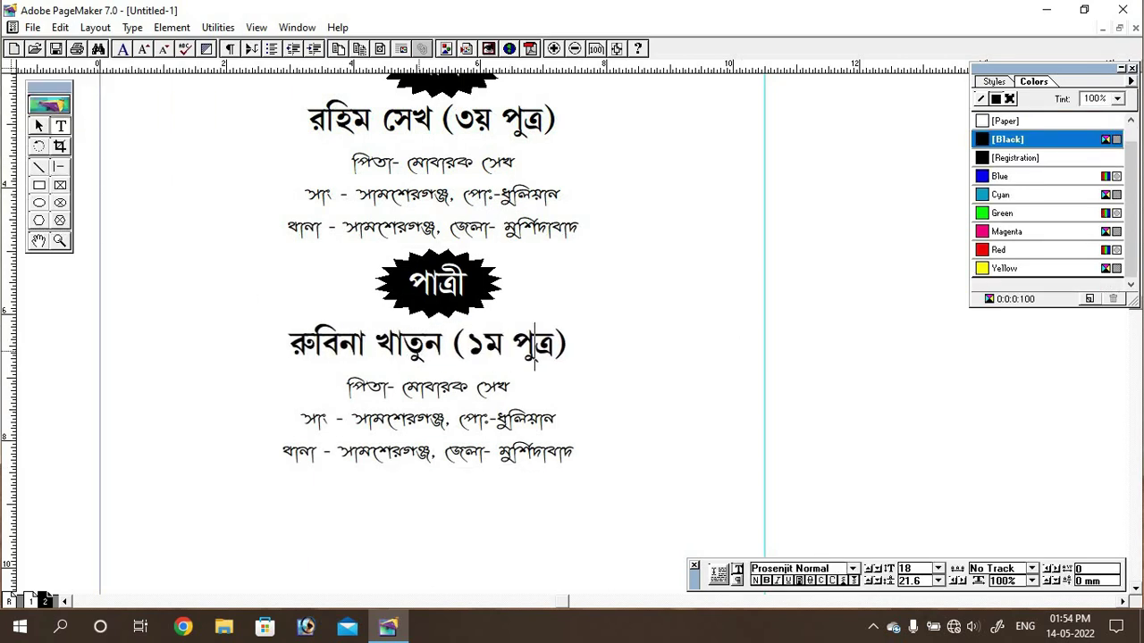
pyautogui.doubleClick(535, 348)
pyautogui.write('knya')
# Step: Replace the father's name with the bride's father's name and exit text editing
pyautogui.moveTo(401, 388); pyautogui.dragTo(534, 388)
pyautogui.write('so')
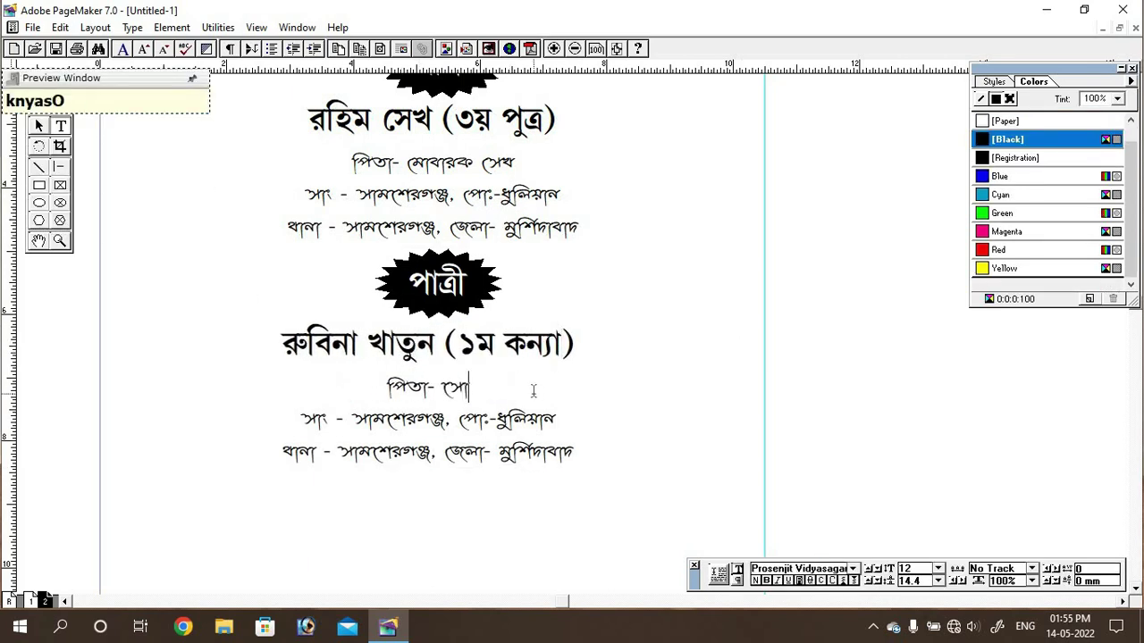
pyautogui.press('BackSpace')
pyautogui.press('BackSpace')
pyautogui.write('kokat')
pyautogui.press('BackSpace')
pyautogui.press('BackSpace')
pyautogui.press('BackSpace')
pyautogui.press('BackSpace')
pyautogui.press('BackSpace')
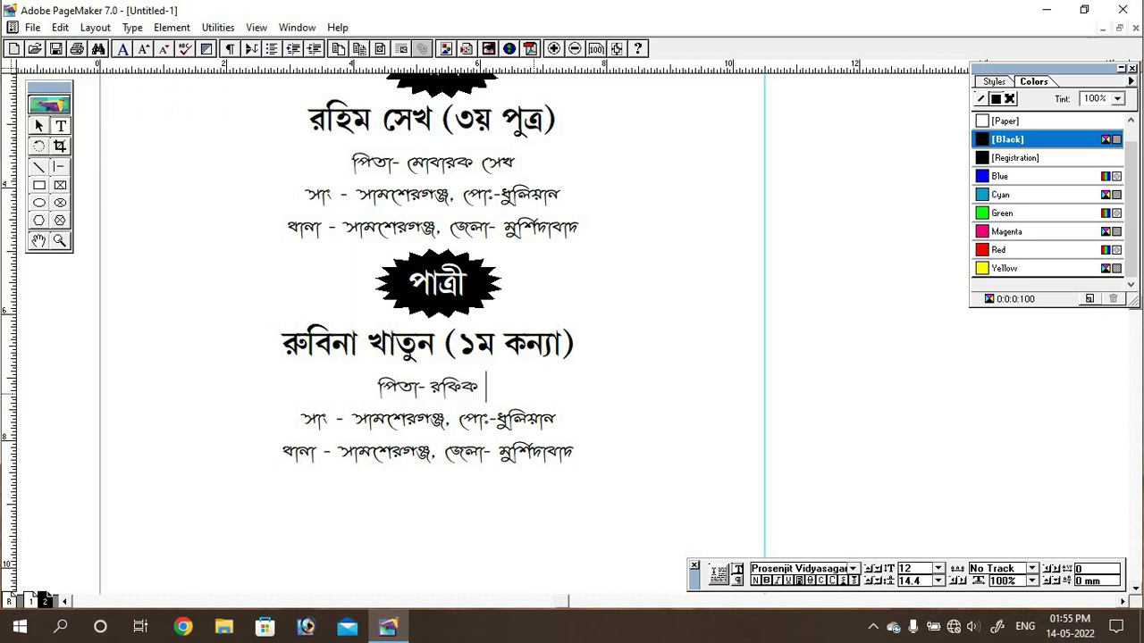
pyautogui.scroll(-4, 562, 280)
pyautogui.scroll(3, 584, 352)
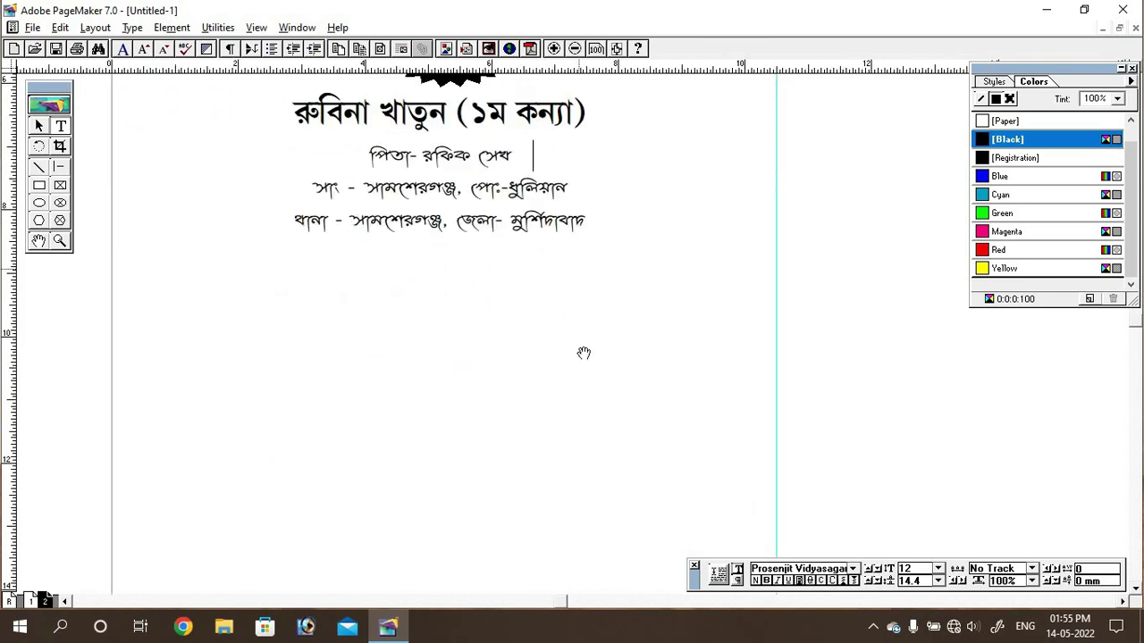
pyautogui.press('Escape')
pyautogui.click(695, 409)
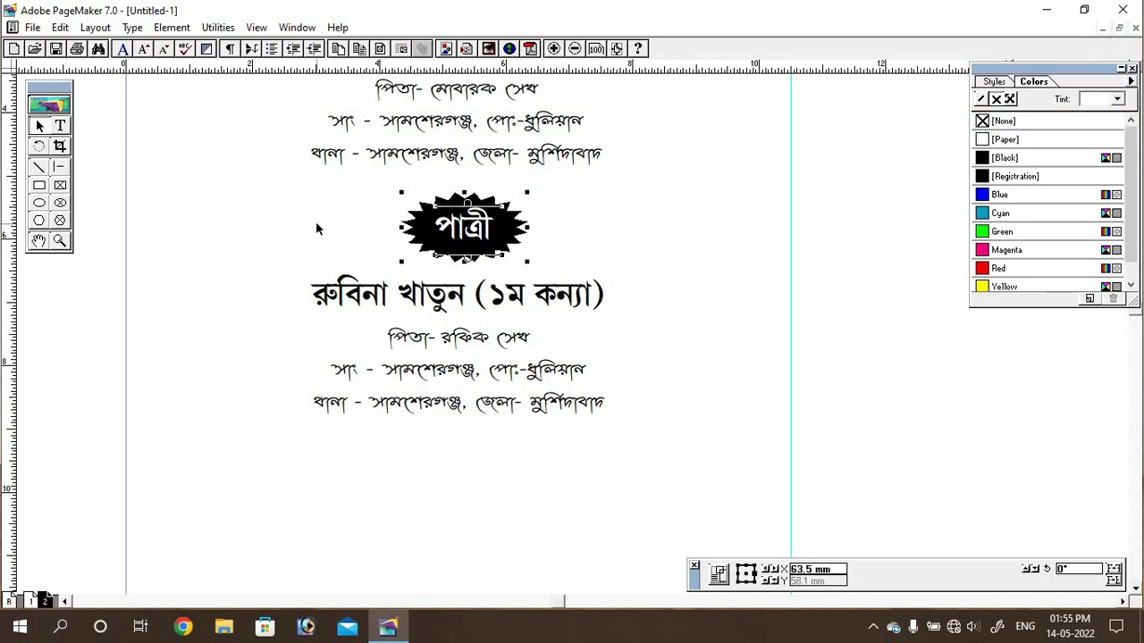
# Step: Zoom out to the whole page and undo an accidental drag
pyautogui.hotkey('ctrl', '5')
pyautogui.moveTo(523, 428); pyautogui.dragTo(459, 398)
pyautogui.scroll(-3, 441, 388)
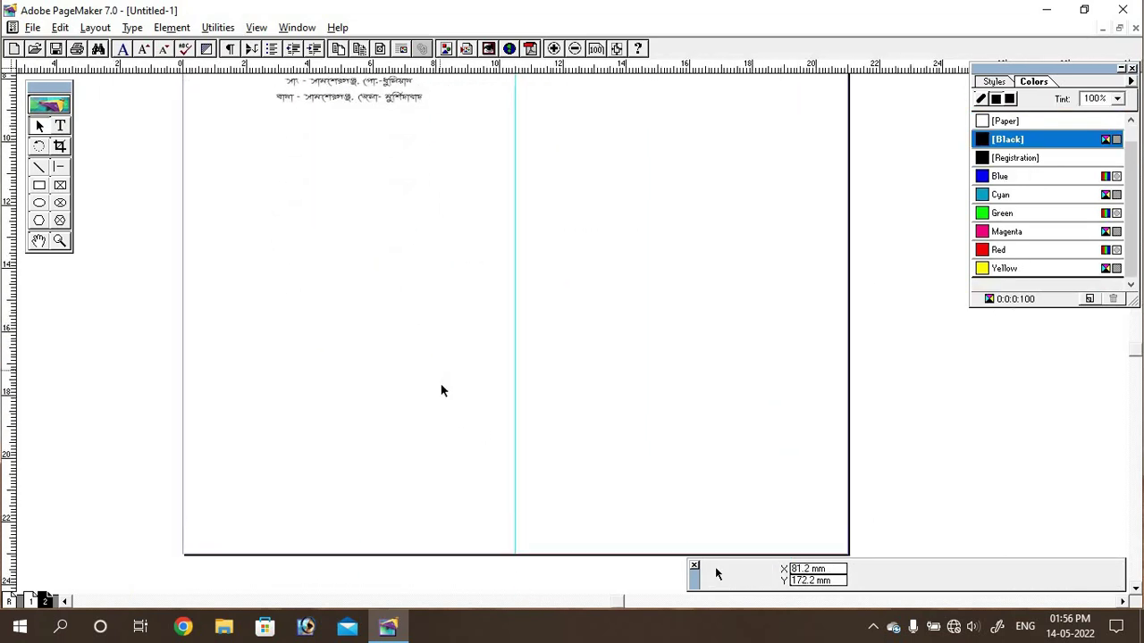
pyautogui.scroll(3, 513, 416)
pyautogui.hotkey('ctrl', 'z')
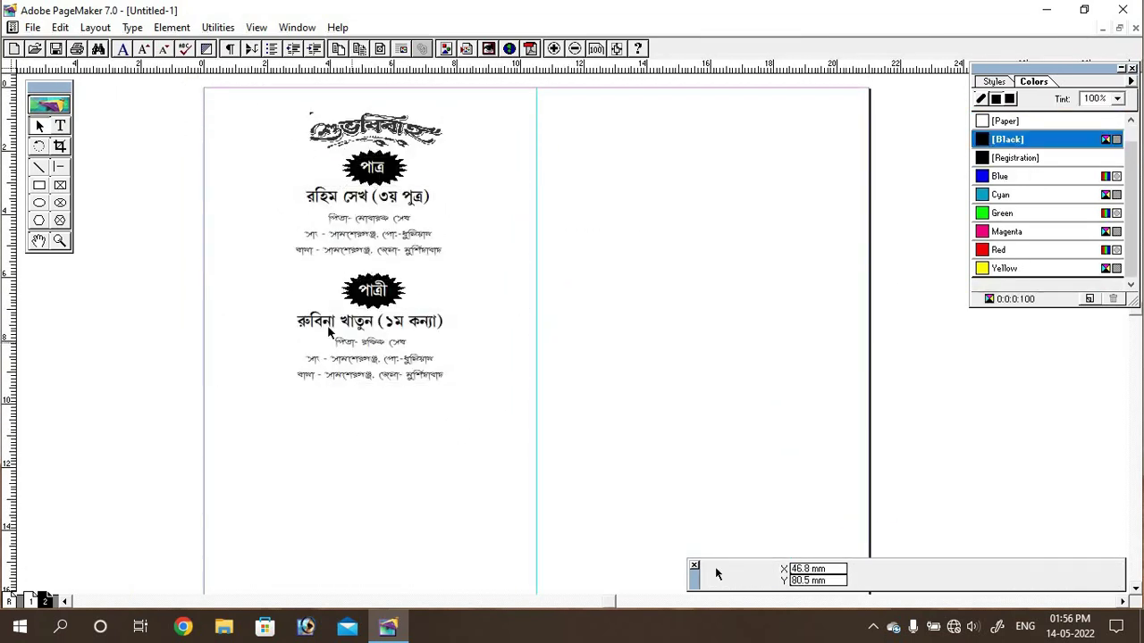
# Step: Place the flower clip art tr (2), shrink it, and set it right of the পাত্রী badge
pyautogui.click(33, 27)
pyautogui.click(72, 184)
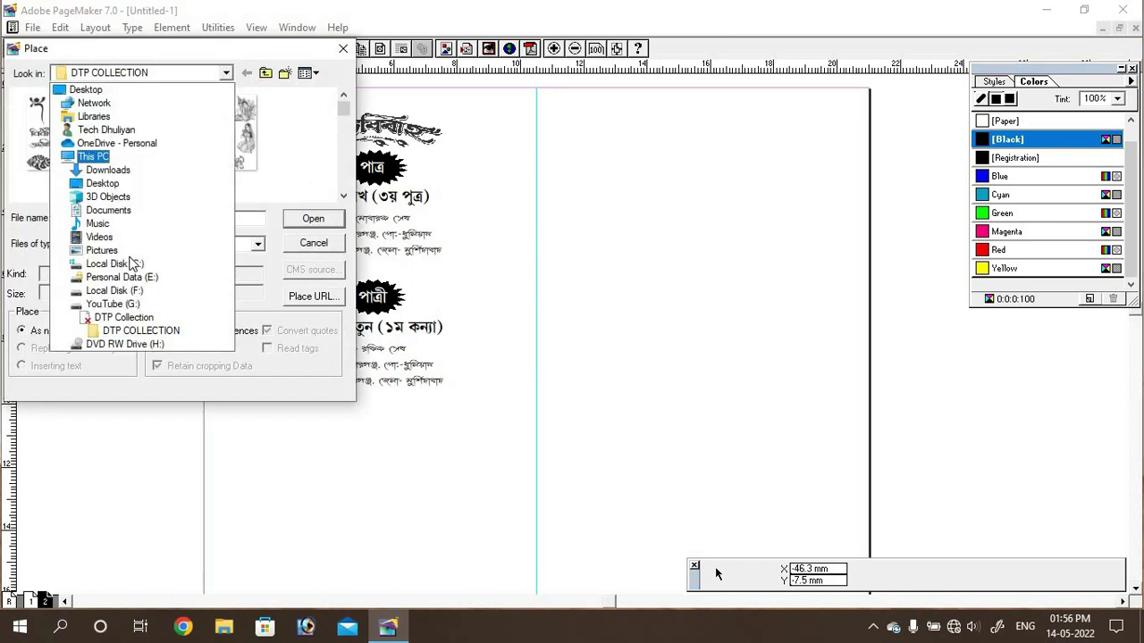
pyautogui.doubleClick(55, 134)
pyautogui.scroll(-1, 169, 163)
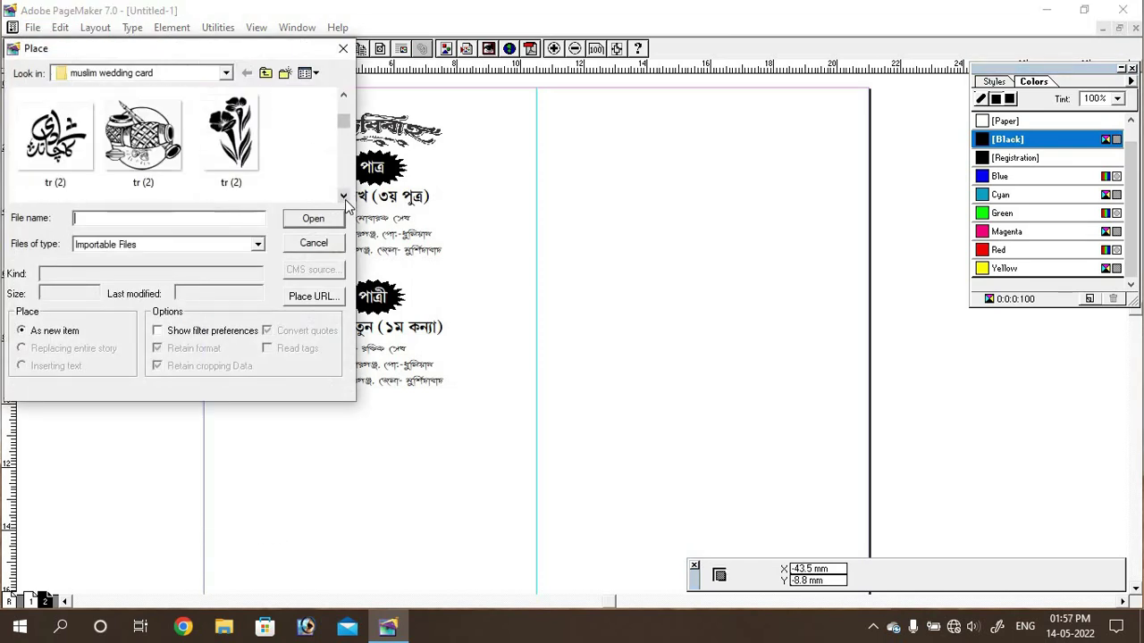
pyautogui.click(231, 134)
pyautogui.click(312, 218)
pyautogui.click(590, 261)
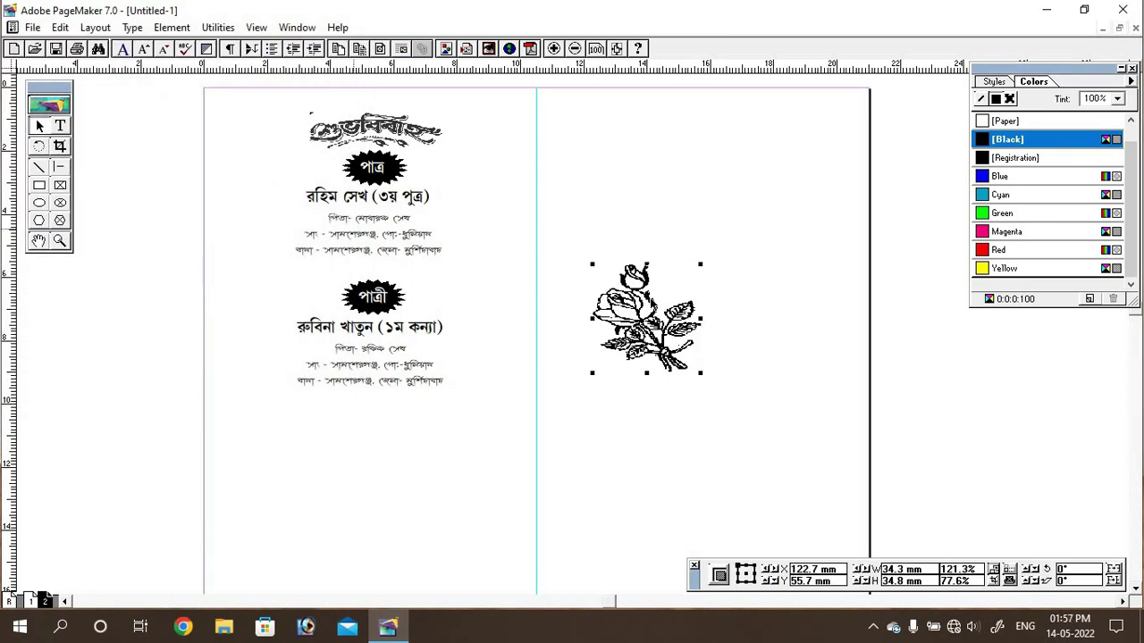
pyautogui.moveTo(643, 317); pyautogui.dragTo(273, 304)
pyautogui.moveTo(332, 354); pyautogui.dragTo(290, 306)
pyautogui.moveTo(244, 281); pyautogui.dragTo(447, 303)
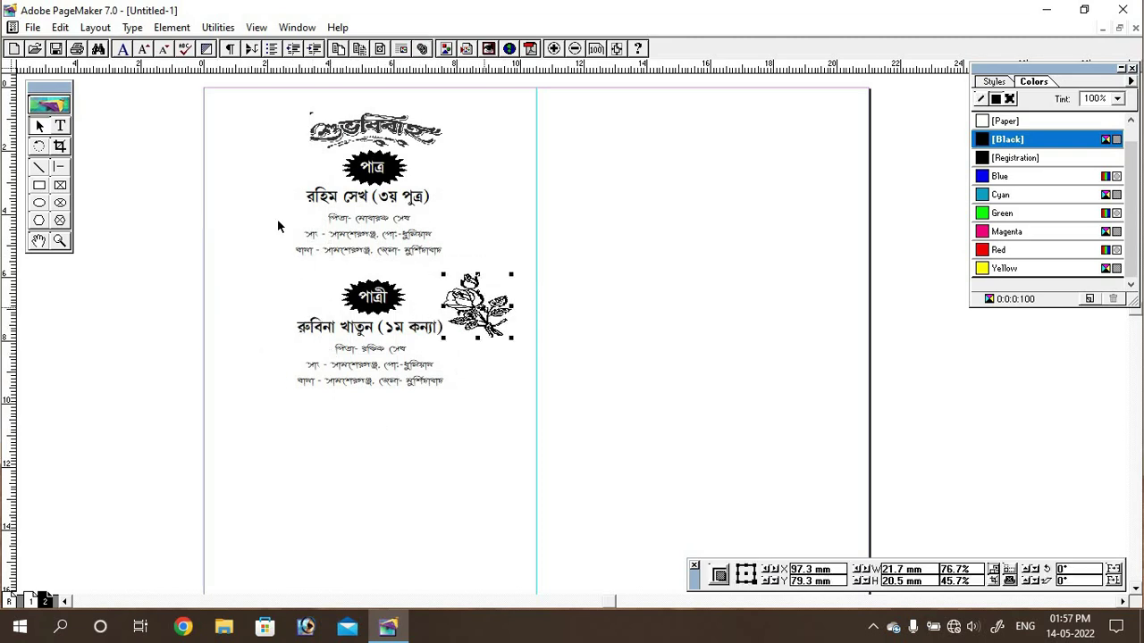
pyautogui.moveTo(281, 224); pyautogui.dragTo(447, 252)
# Step: Enlarge the groom's and bride's detail lines to 18 pt
pyautogui.hotkey('ctrl', 'shift', '.')
pyautogui.moveTo(434, 385); pyautogui.dragTo(336, 348)
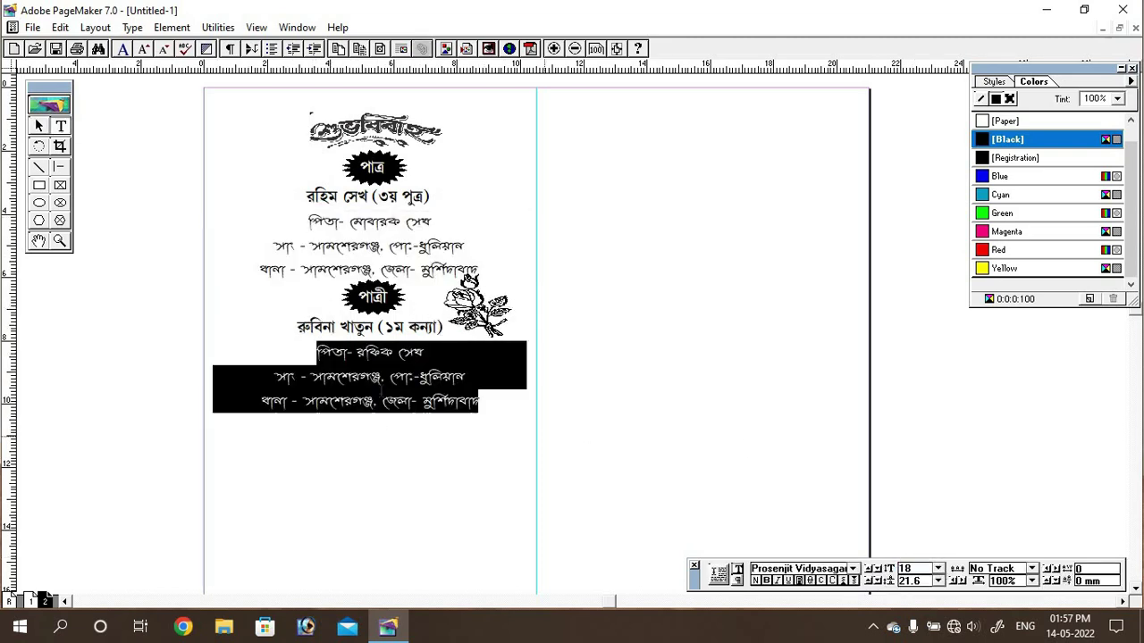
pyautogui.hotkey('ctrl', 'shift', '.')
pyautogui.hotkey('shift', 'F1')
# Step: Adjust the right-hand flower and paste a rotated copy to the left of পাত্রী
pyautogui.moveTo(477, 337); pyautogui.dragTo(472, 313)
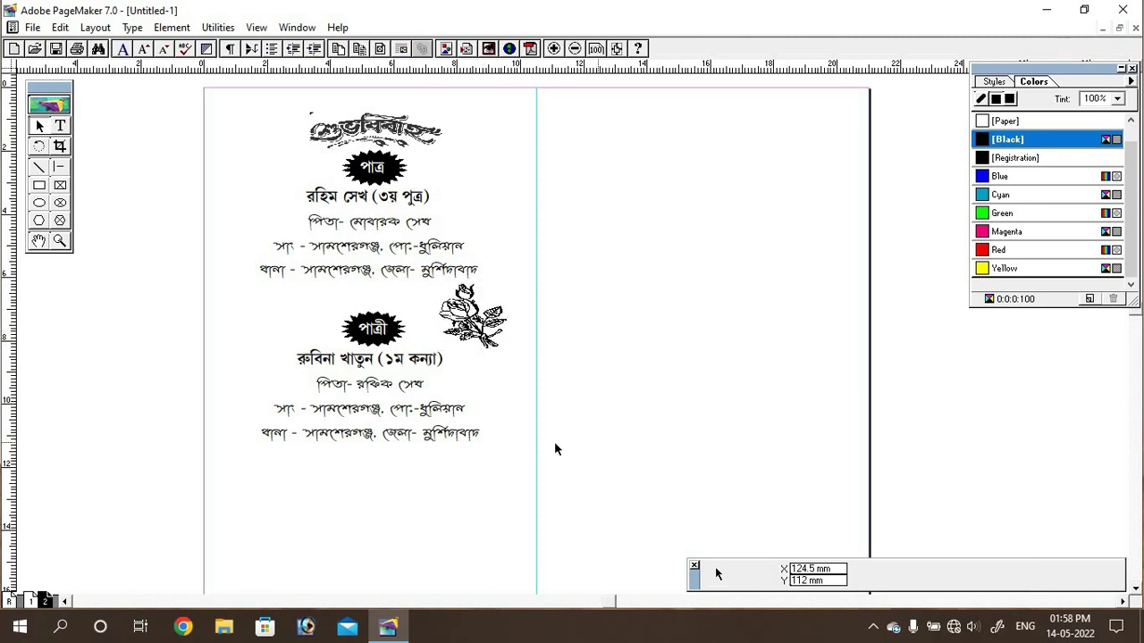
pyautogui.hotkey('ctrl', 'v')
pyautogui.moveTo(134, 322); pyautogui.dragTo(283, 318)
pyautogui.click(525, 375)
# Step: Place the scroll clip art below the bride's details
pyautogui.scroll(-3, 524, 381)
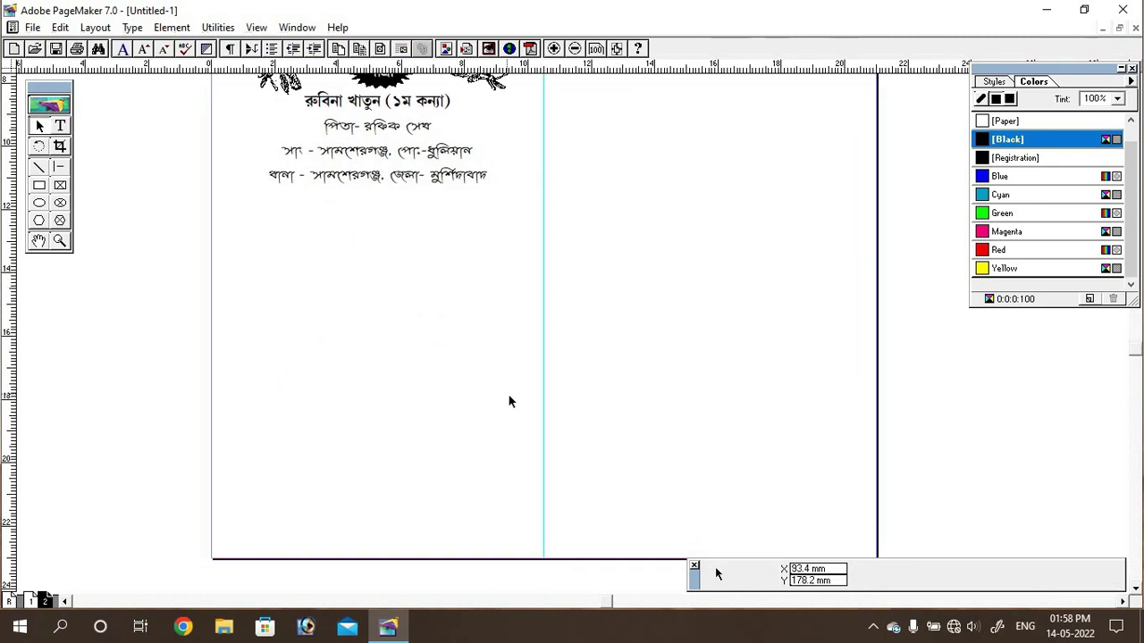
pyautogui.click(33, 27)
pyautogui.click(72, 190)
pyautogui.doubleClick(38, 112)
pyautogui.moveTo(242, 199)
pyautogui.mouseDown()
pyautogui.moveTo(446, 319)
pyautogui.moveTo(468, 260)
pyautogui.moveTo(469, 272)
pyautogui.mouseUp()
# Step: Type the অনুষ্ঠান সুচী heading in Prosenjit Rikta and move it onto the scroll graphic
pyautogui.hotkey('shift', 'F4')
pyautogui.click(325, 309)
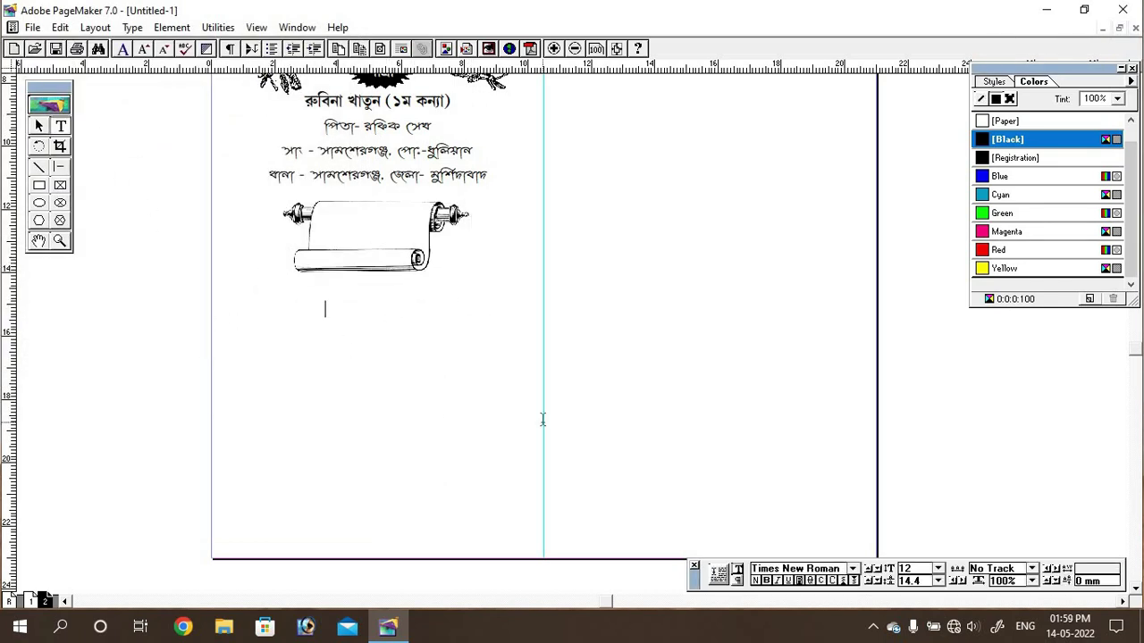
pyautogui.click(852, 568)
pyautogui.click(853, 502)
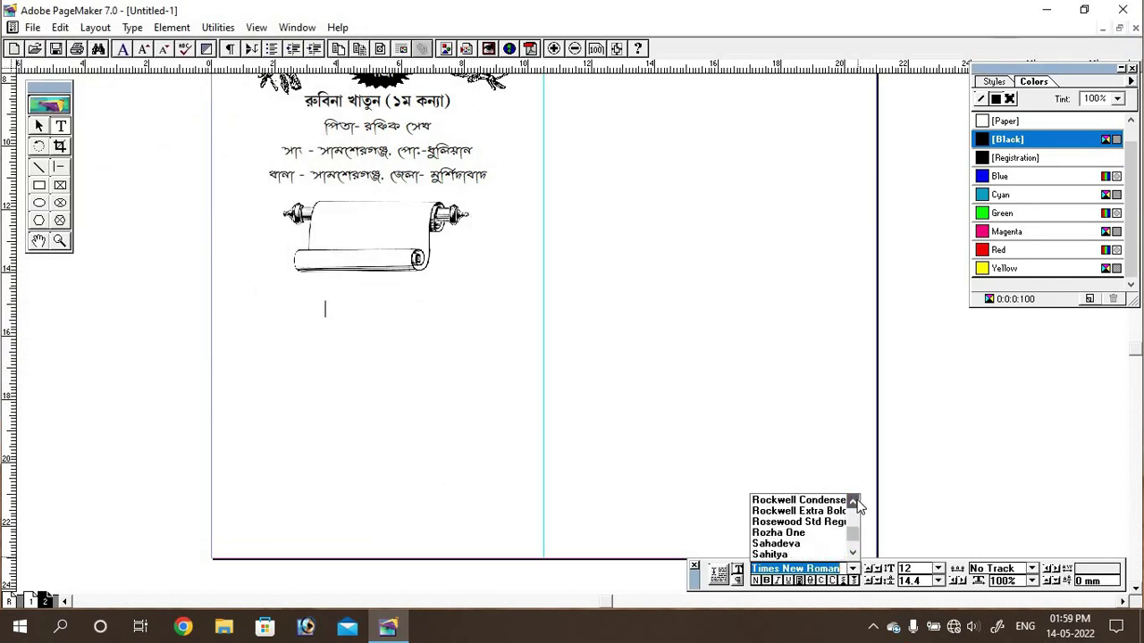
pyautogui.click(797, 501)
pyautogui.write('onusthan su')
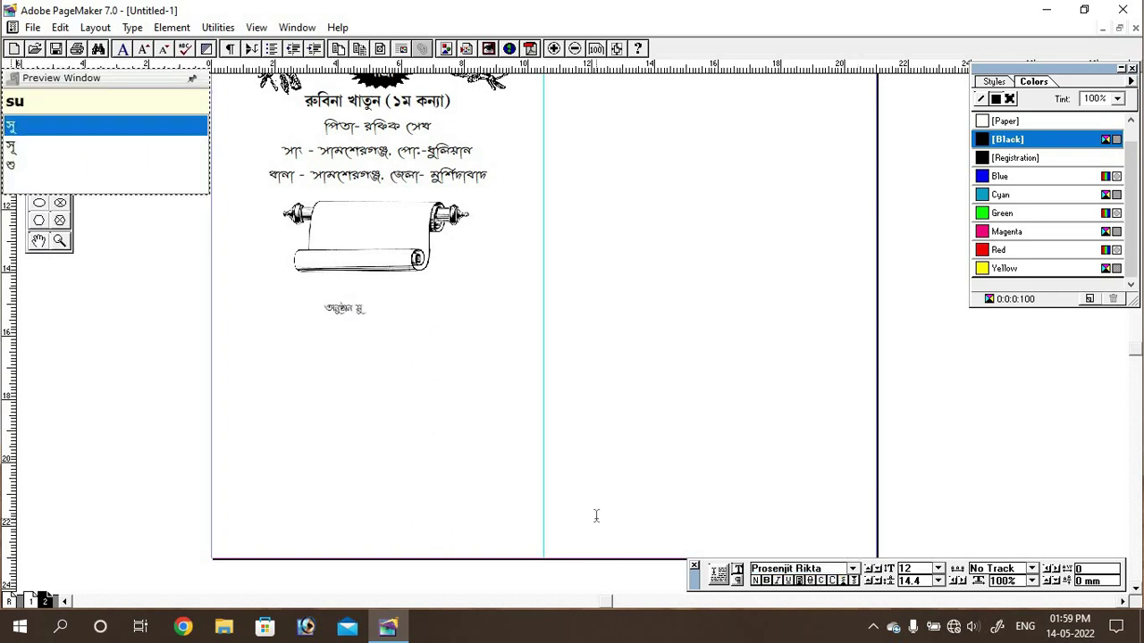
pyautogui.moveTo(357, 388); pyautogui.dragTo(366, 228)
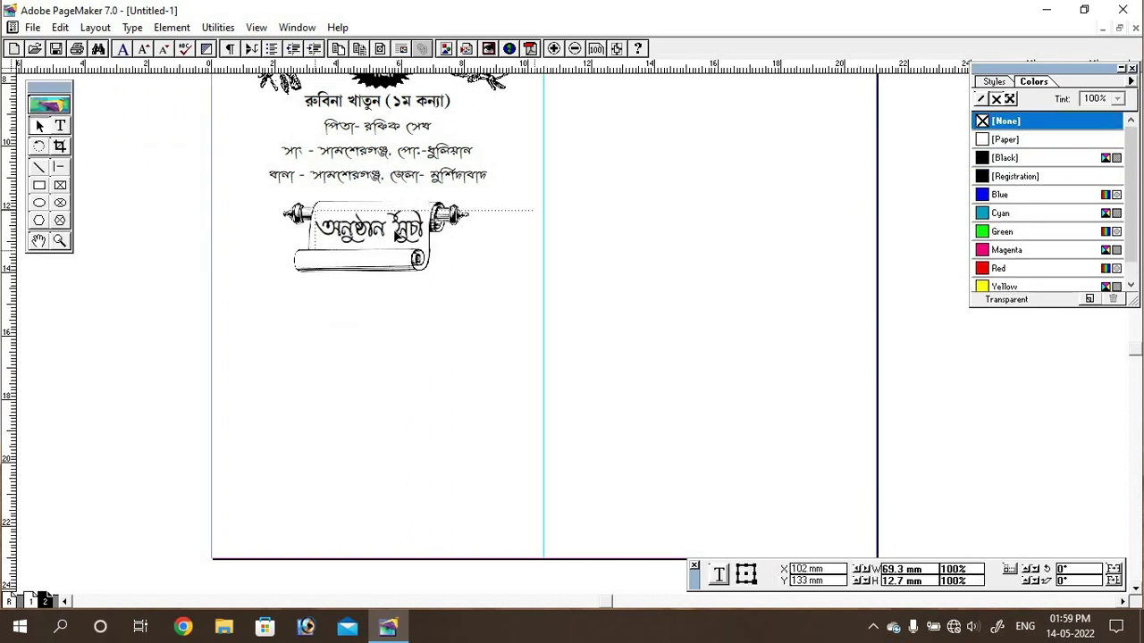
# Step: Try Prosenjit Buriganga on the heading, keeping its current size
pyautogui.click(852, 568)
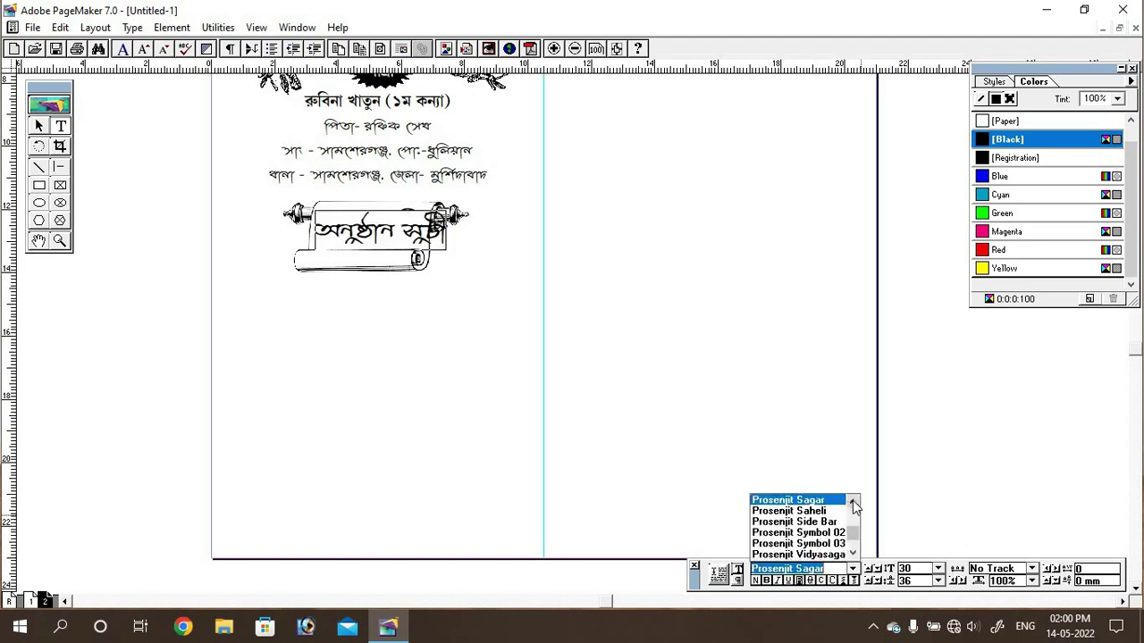
pyautogui.scroll(3, 852, 553)
pyautogui.click(791, 511)
pyautogui.click(937, 569)
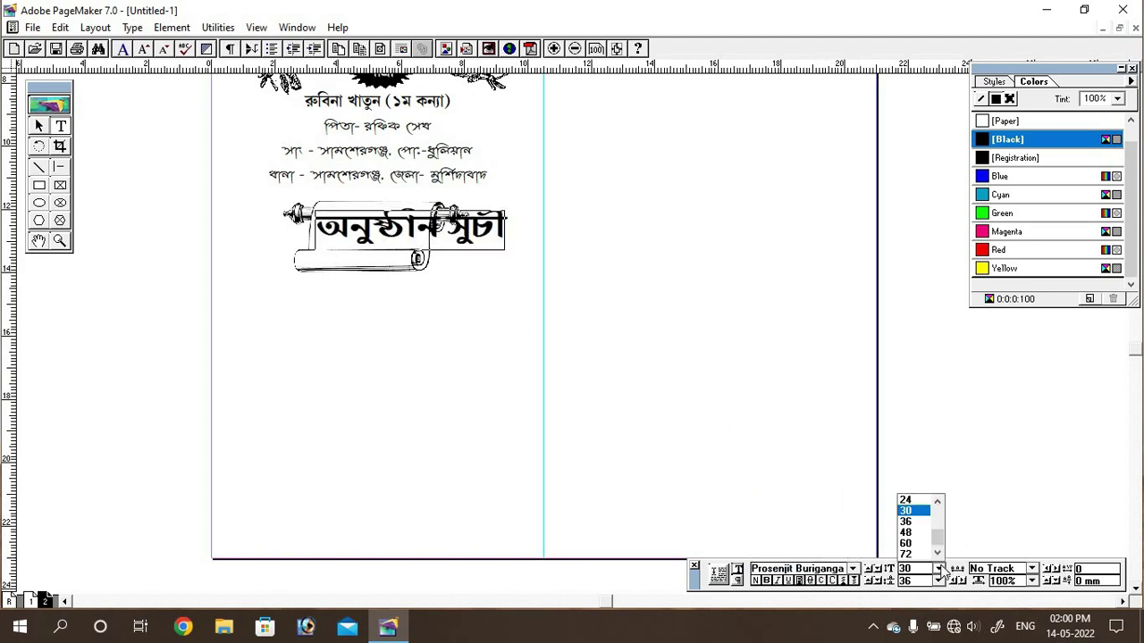
pyautogui.click(905, 510)
pyautogui.press('Escape')
pyautogui.click(454, 280)
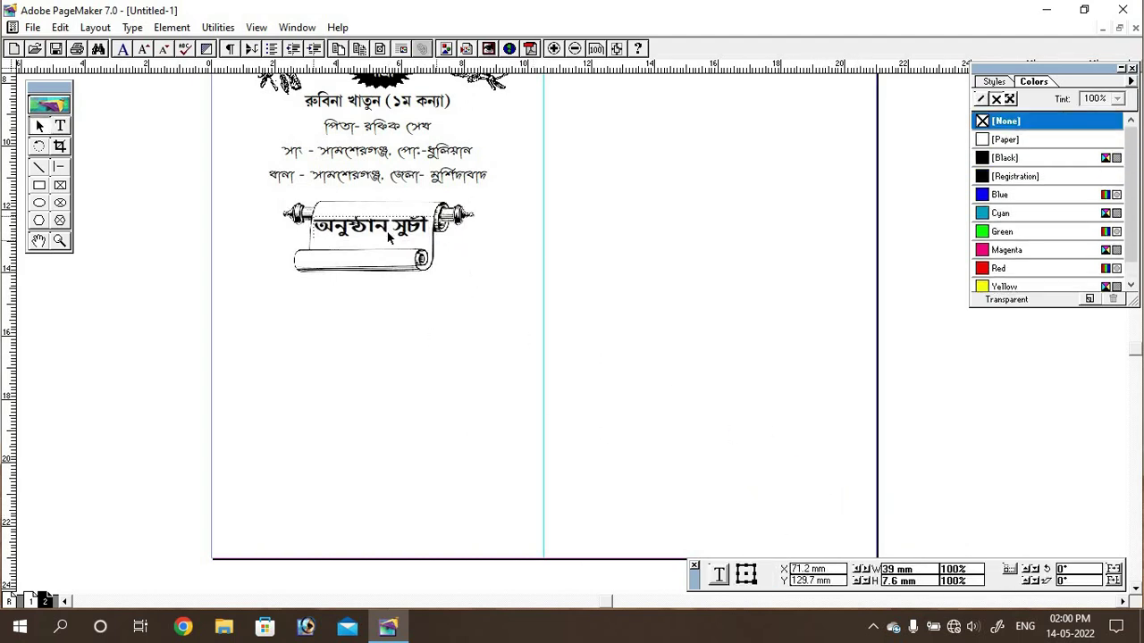
# Step: Set the whole heading to Prosenjit Saheli at 24 pt
pyautogui.tripleClick(357, 226)
pyautogui.click(852, 568)
pyautogui.scroll(-3, 804, 527)
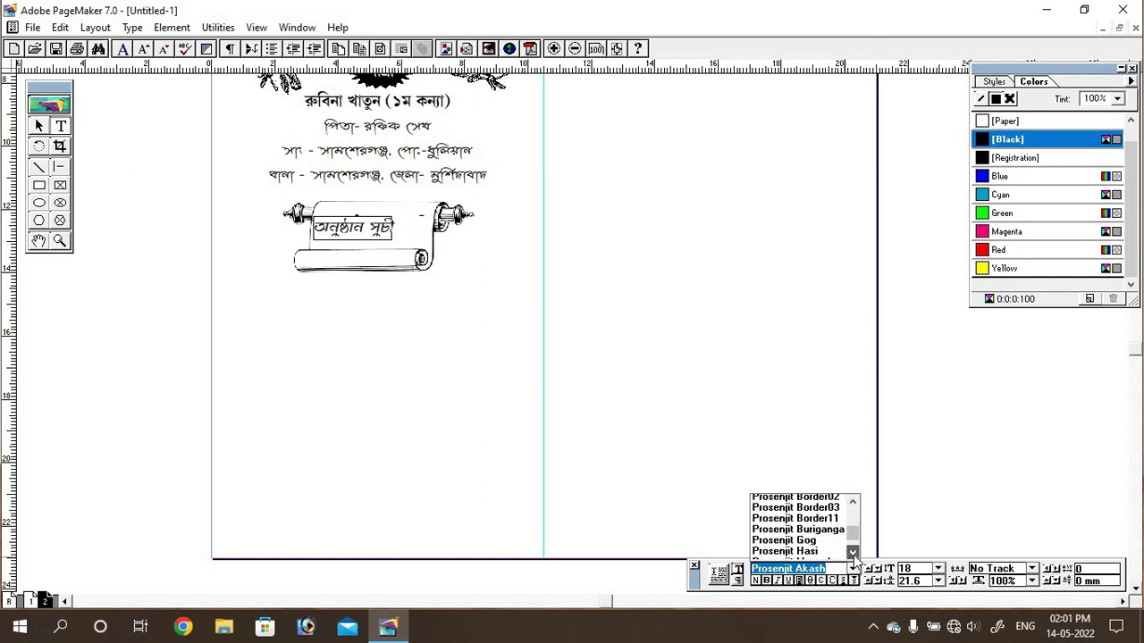
pyautogui.click(814, 551)
pyautogui.click(852, 568)
pyautogui.click(791, 500)
pyautogui.click(938, 568)
pyautogui.click(911, 519)
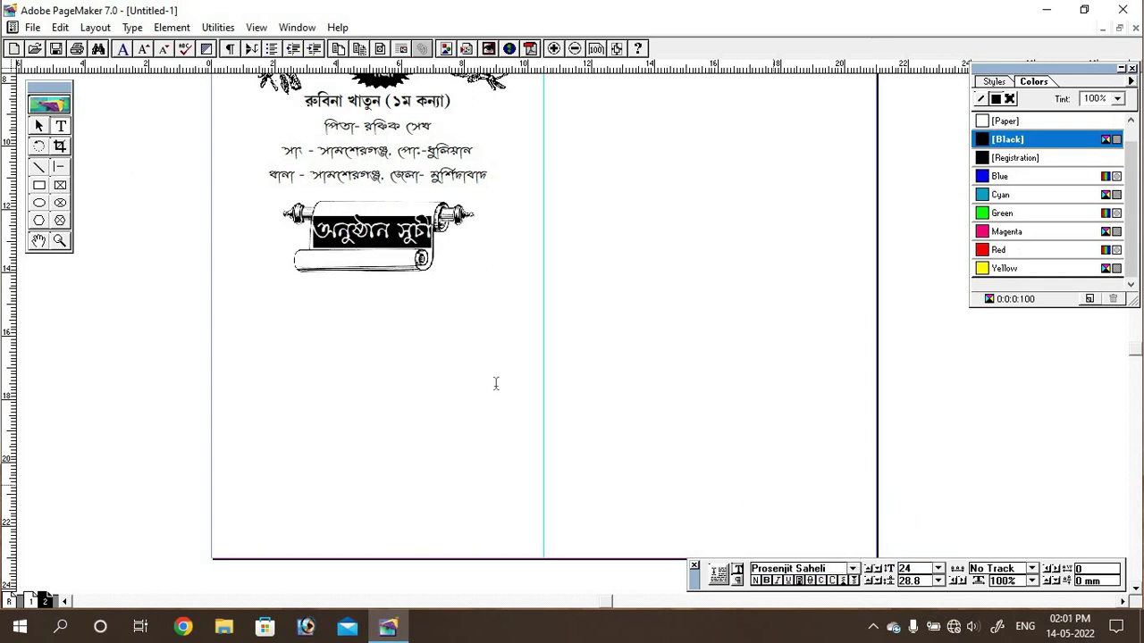
pyautogui.press('Escape')
pyautogui.hotkey('shift', 'alt', 'F1')
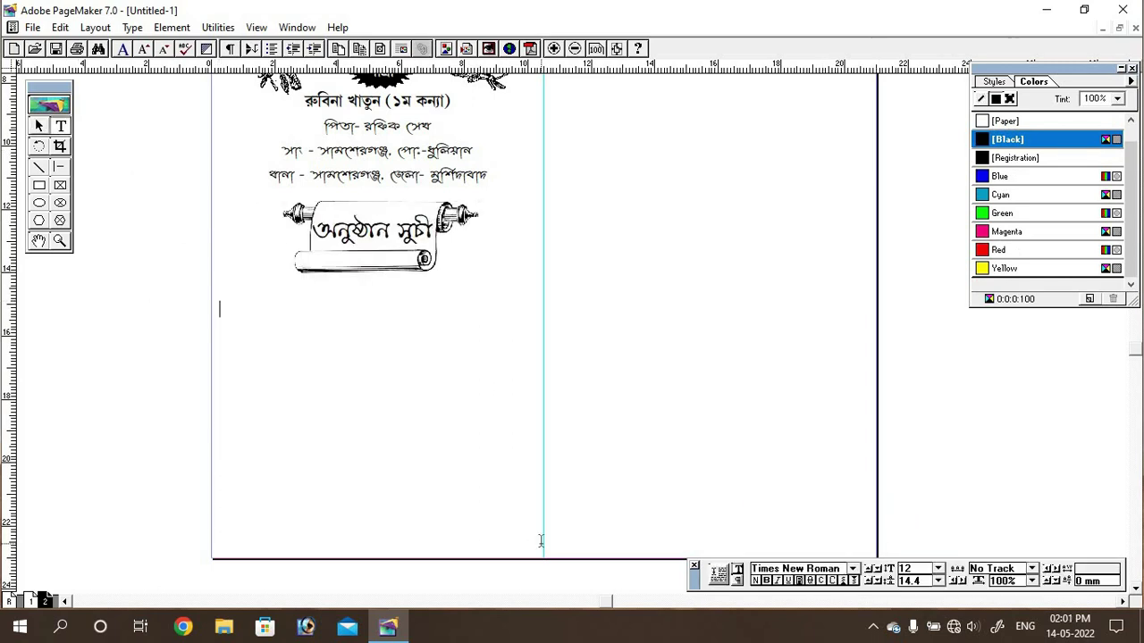
# Step: Choose Prosenjit Saheli and type the গায়ে হলুদ :- event heading
pyautogui.click(853, 568)
pyautogui.scroll(-5, 795, 527)
pyautogui.click(795, 556)
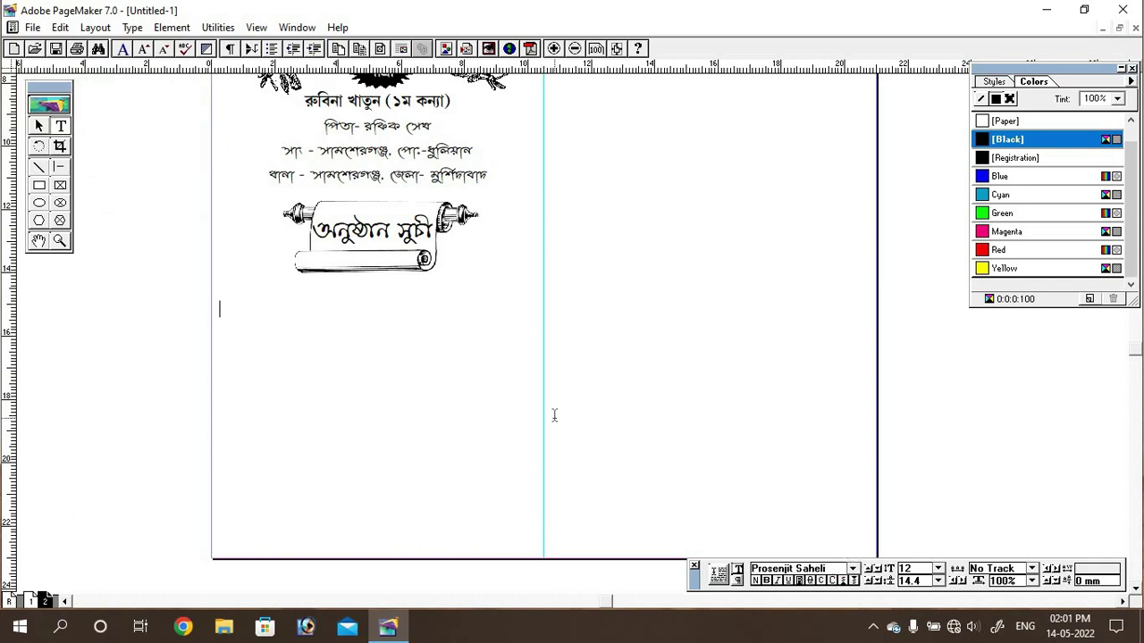
pyautogui.write('gubra o gaye hlud')
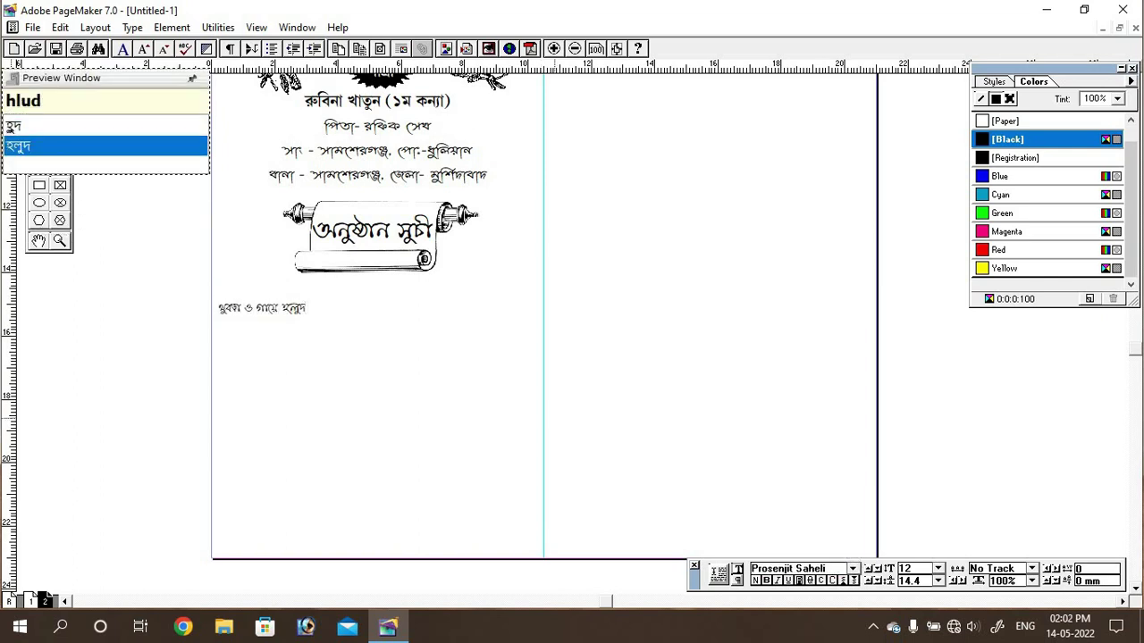
pyautogui.press('BackSpace')
pyautogui.press('BackSpace')
pyautogui.press('BackSpace')
pyautogui.press('BackSpace')
pyautogui.press('BackSpace')
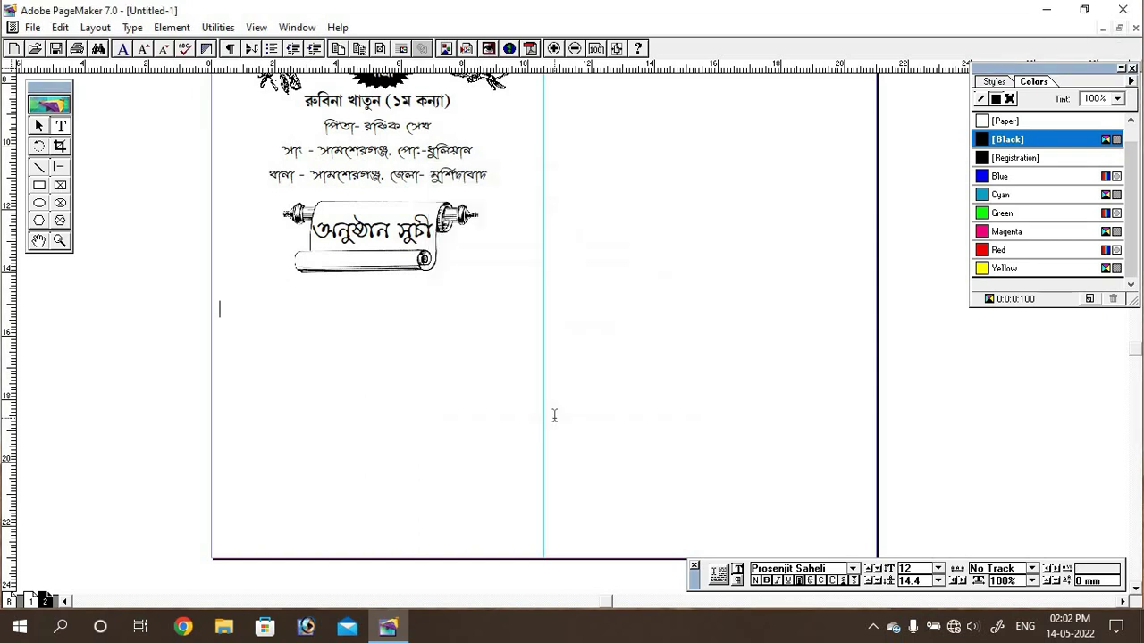
pyautogui.write('hlud :-')
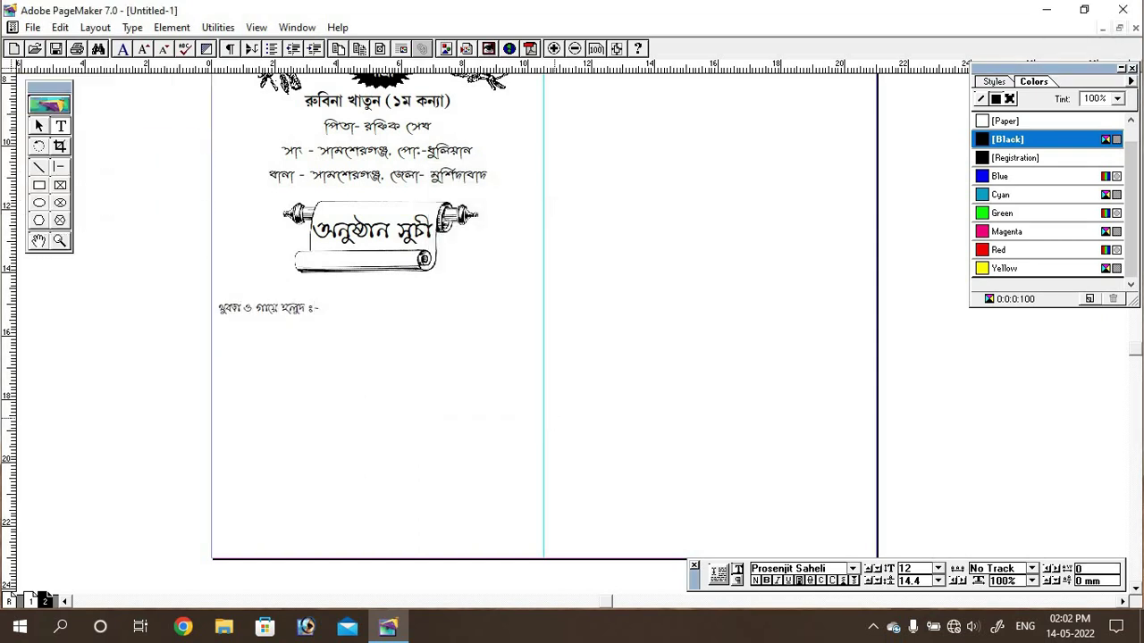
pyautogui.press('Return')
# Step: Type the first date line, 21/05 Saturday (1429), and begin the next date line
pyautogui.write('ou')
pyautogui.write(' jesth')
pyautogui.write('Y')
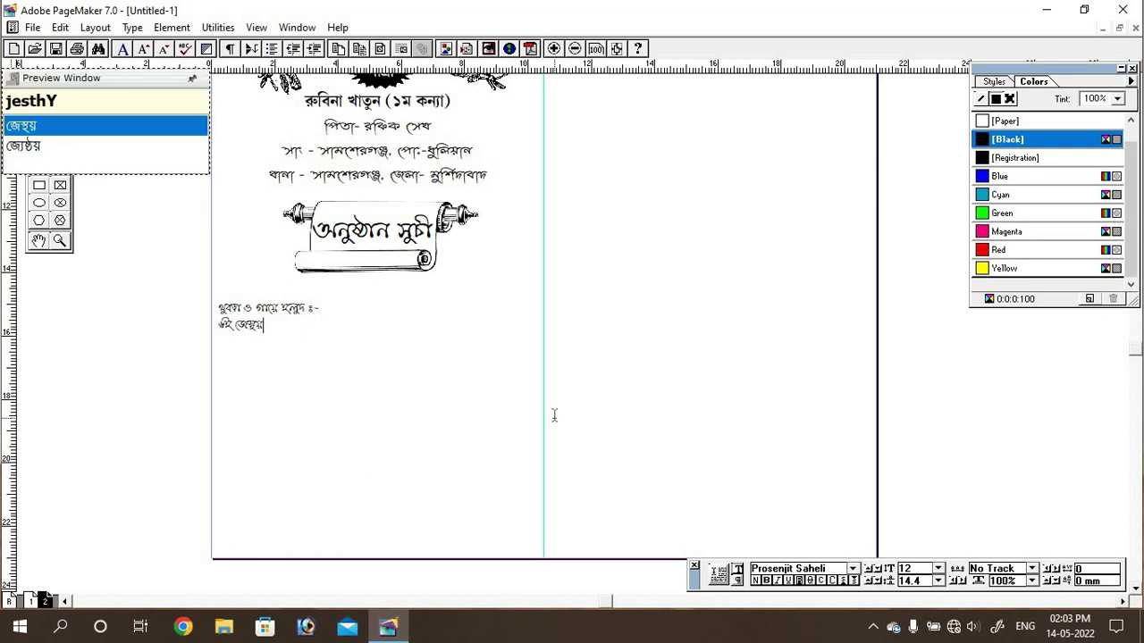
pyautogui.press('BackSpace')
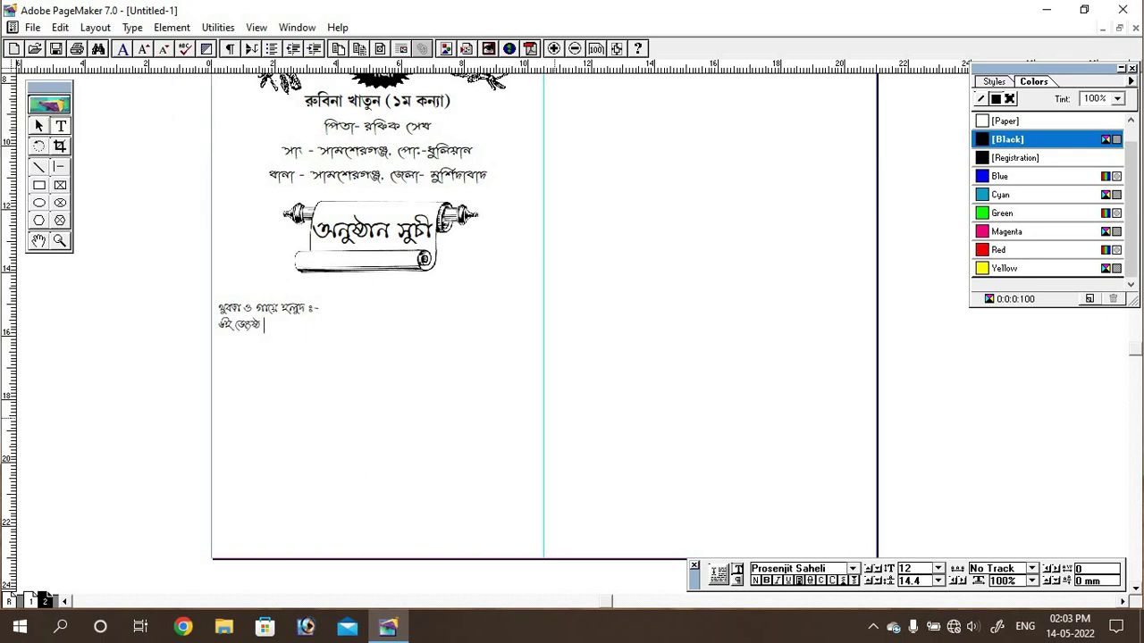
pyautogui.write('1429 (ing- 21/')
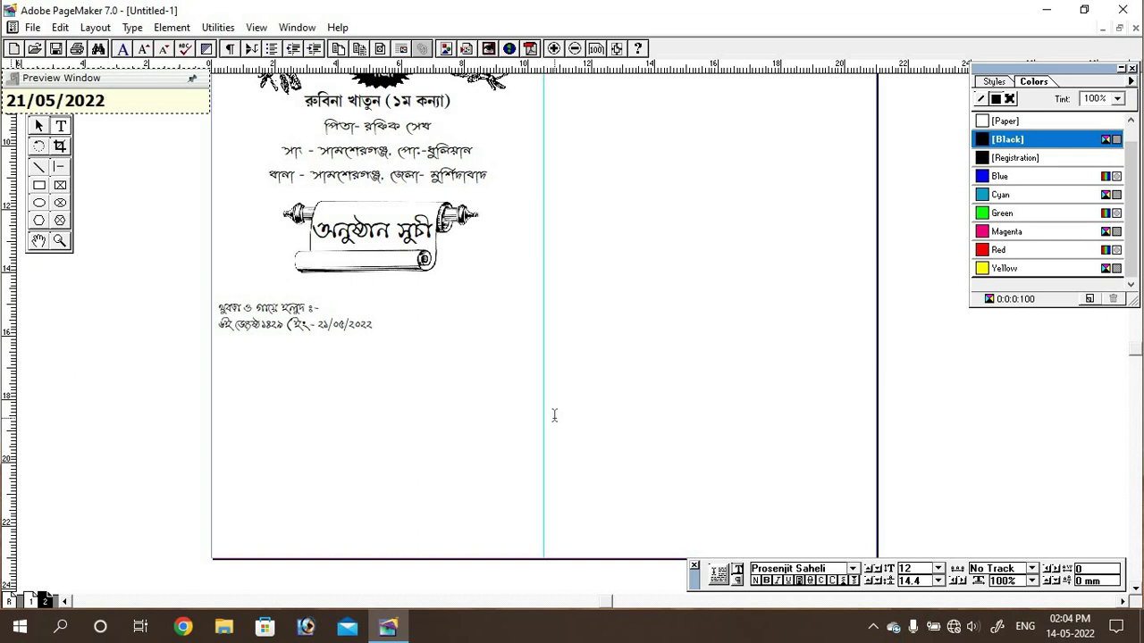
pyautogui.write(' roj shnibar')
pyautogui.press('Return')
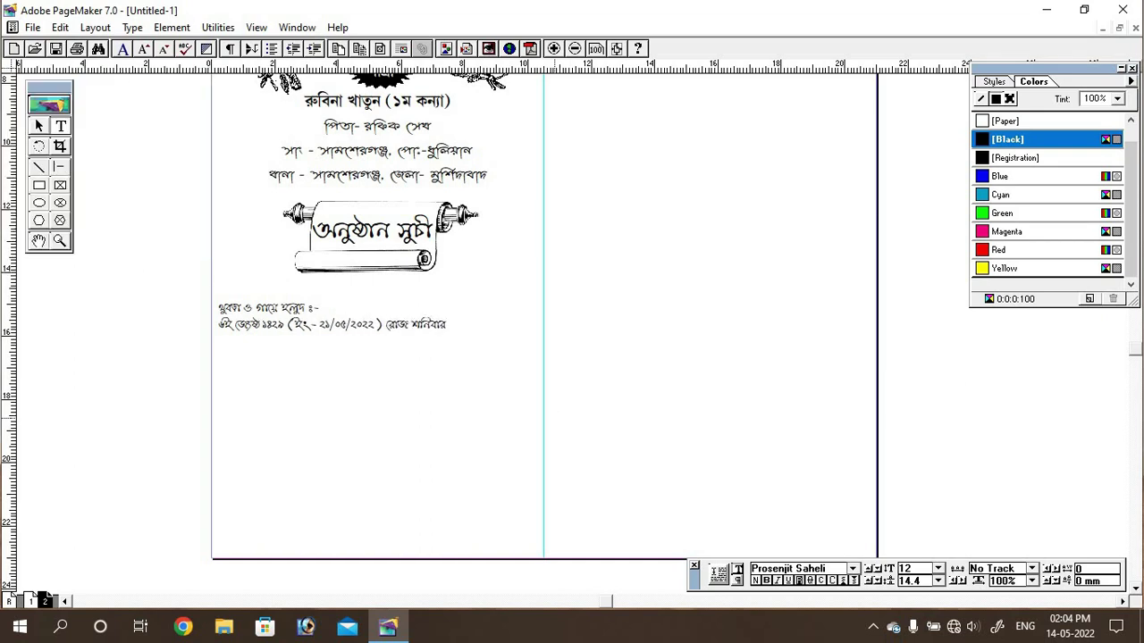
pyautogui.write('7i jesth 1429 (ing-')
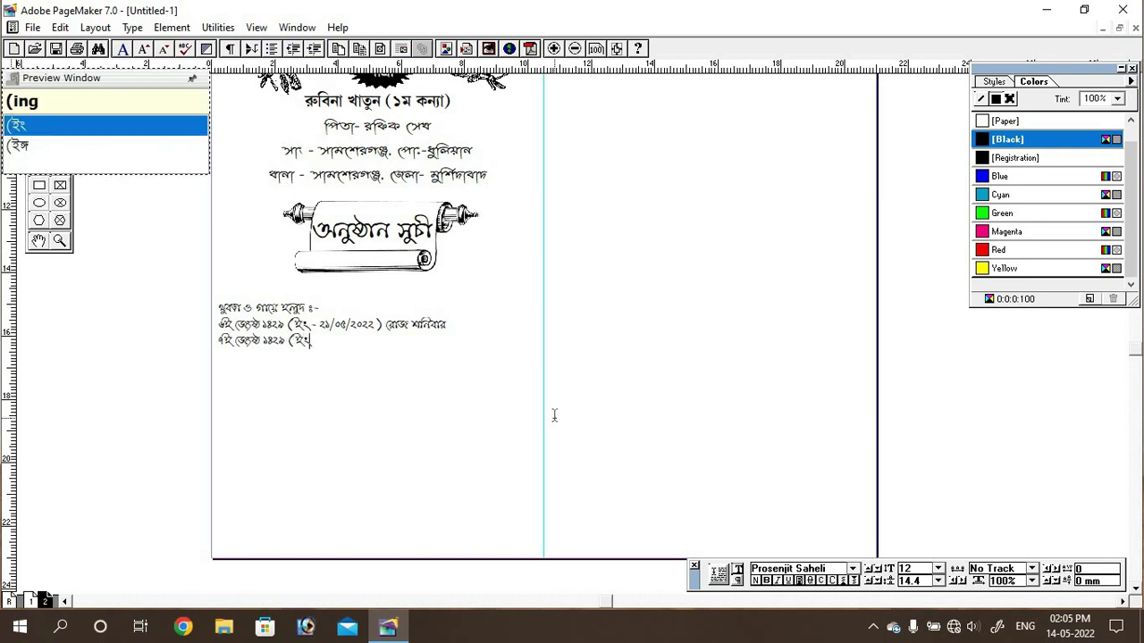
# Step: Set all the schedule text to 16 pt
pyautogui.hotkey('ctrl', 'a')
pyautogui.click(938, 568)
pyautogui.click(907, 527)
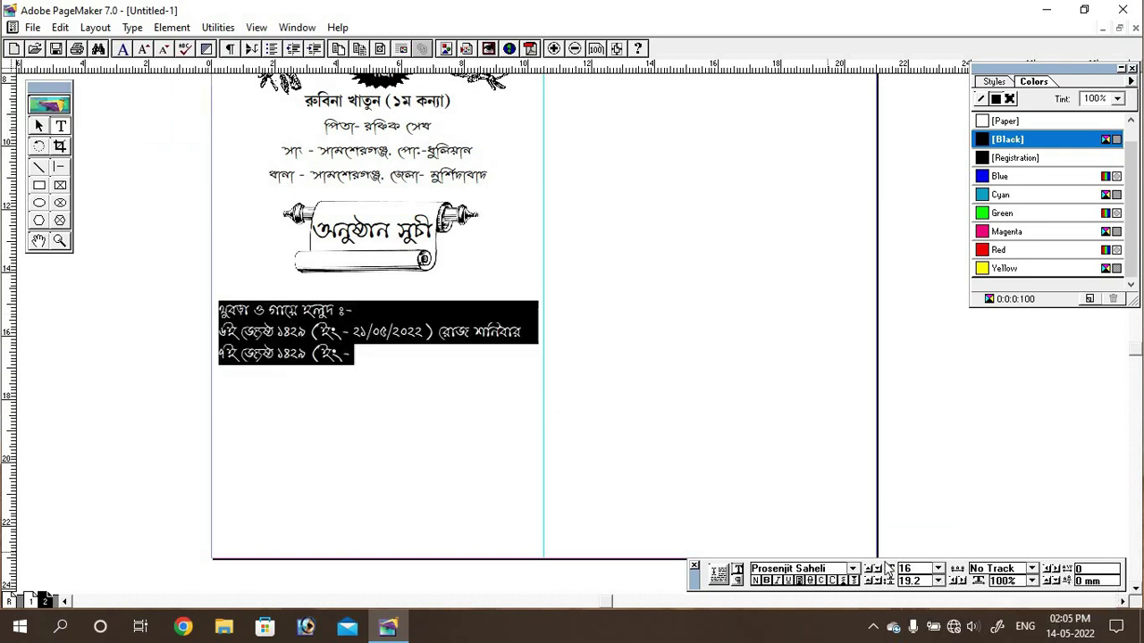
pyautogui.click(363, 361)
# Step: Finish the 22-05-2022 Sunday date line and open a blank line above it
pyautogui.write('22-05-2022 ) roj robibar')
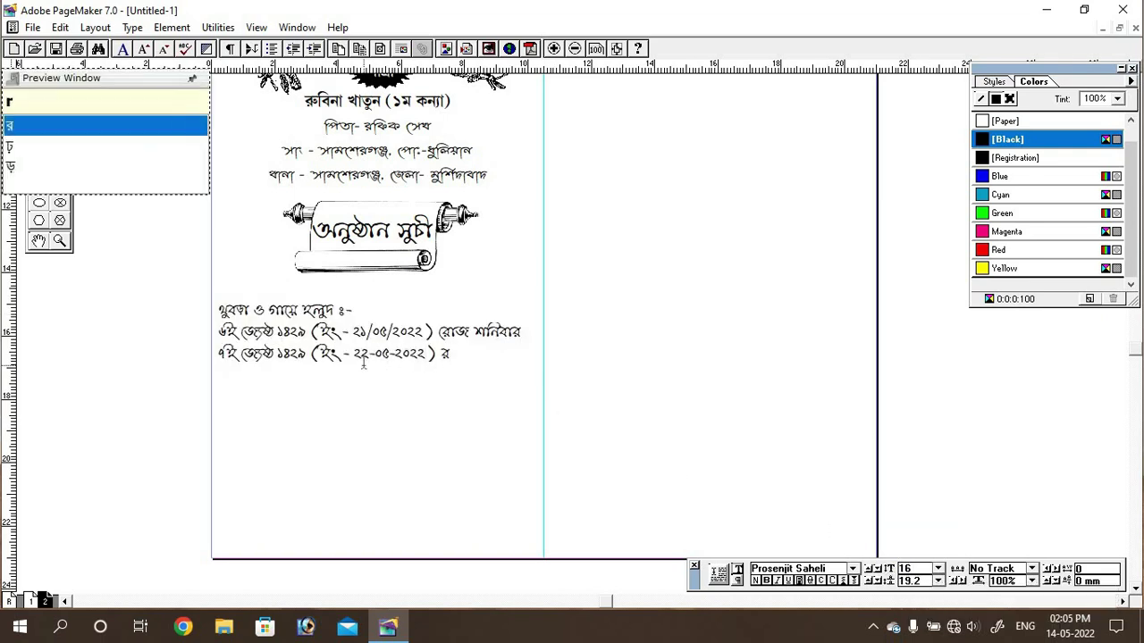
pyautogui.press('Return')
pyautogui.press('Up')
pyautogui.press('Return')
pyautogui.click(364, 361)
# Step: Add the শুভবিবাহ :- heading above Sunday's date and the প্রীতিভোজ :- heading after it
pyautogui.write('shubhbihaj')
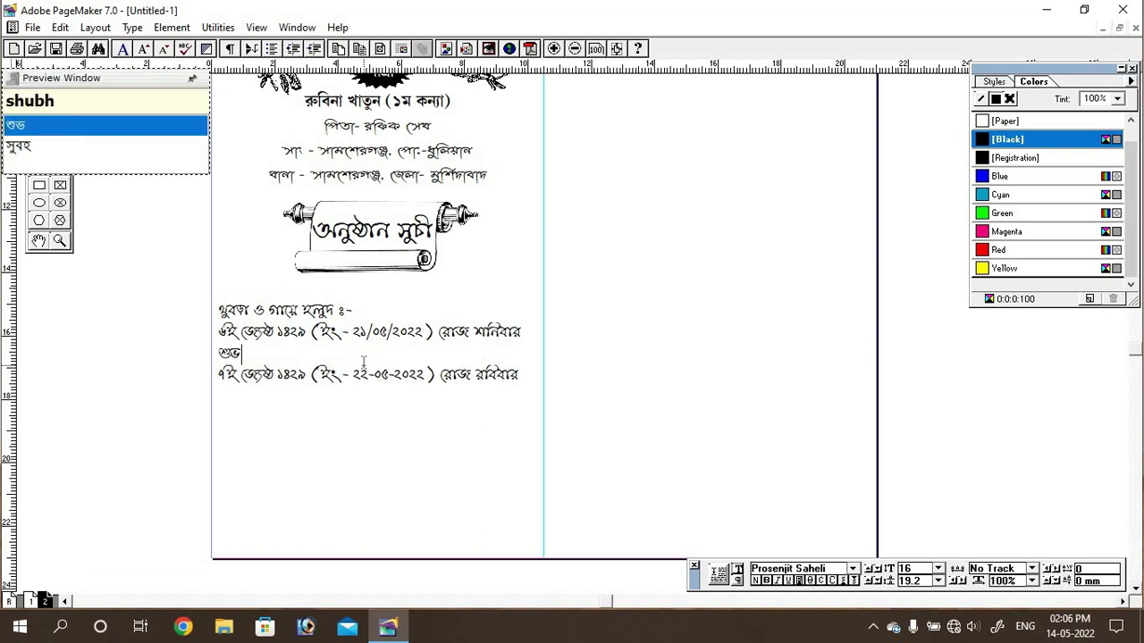
pyautogui.write(' :-')
pyautogui.press('Down')
pyautogui.press('End')
pyautogui.press('Return')
pyautogui.write('prItibhoj :-')
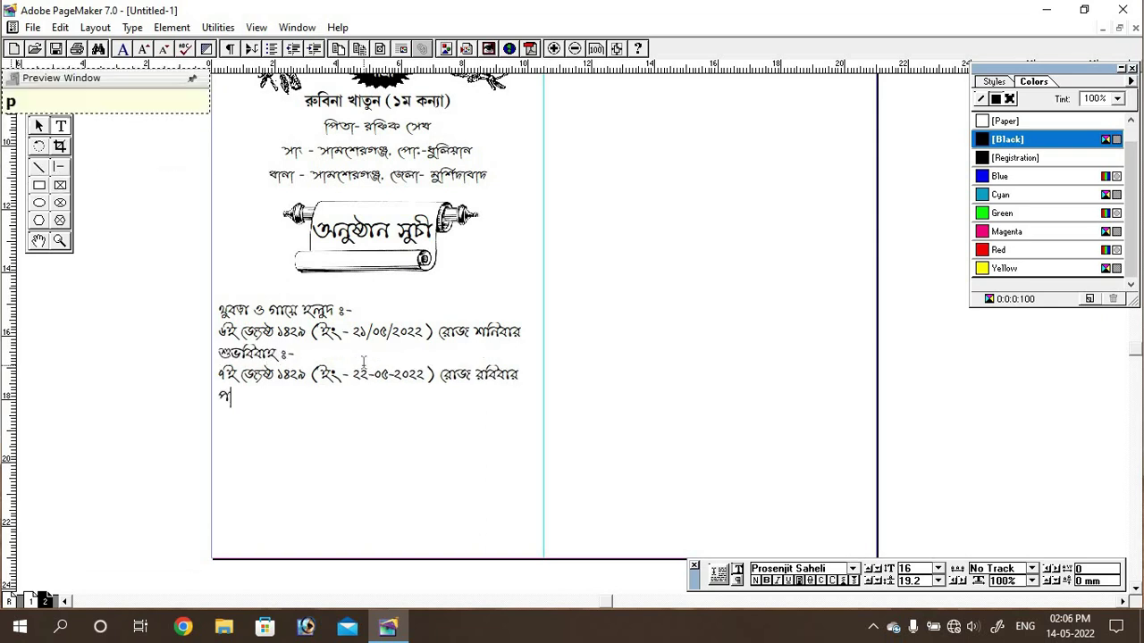
# Step: Add the reception date line, 23/05/2022 Monday, followed by a blank line
pyautogui.press('Return')
pyautogui.write('8i jesth 14')
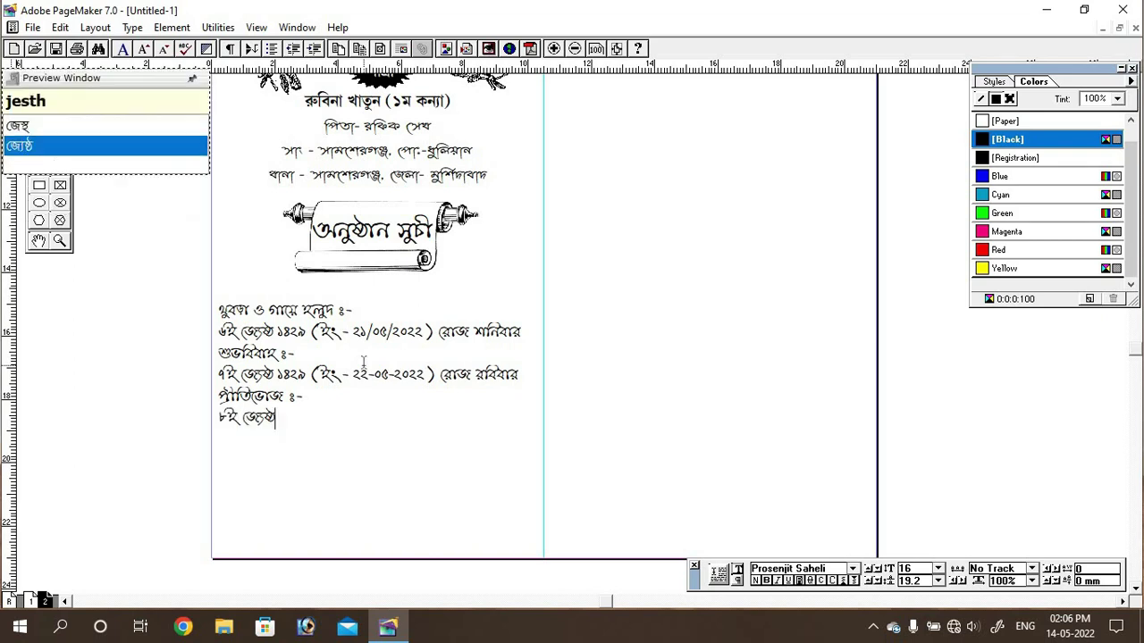
pyautogui.write('29 (in- 23')
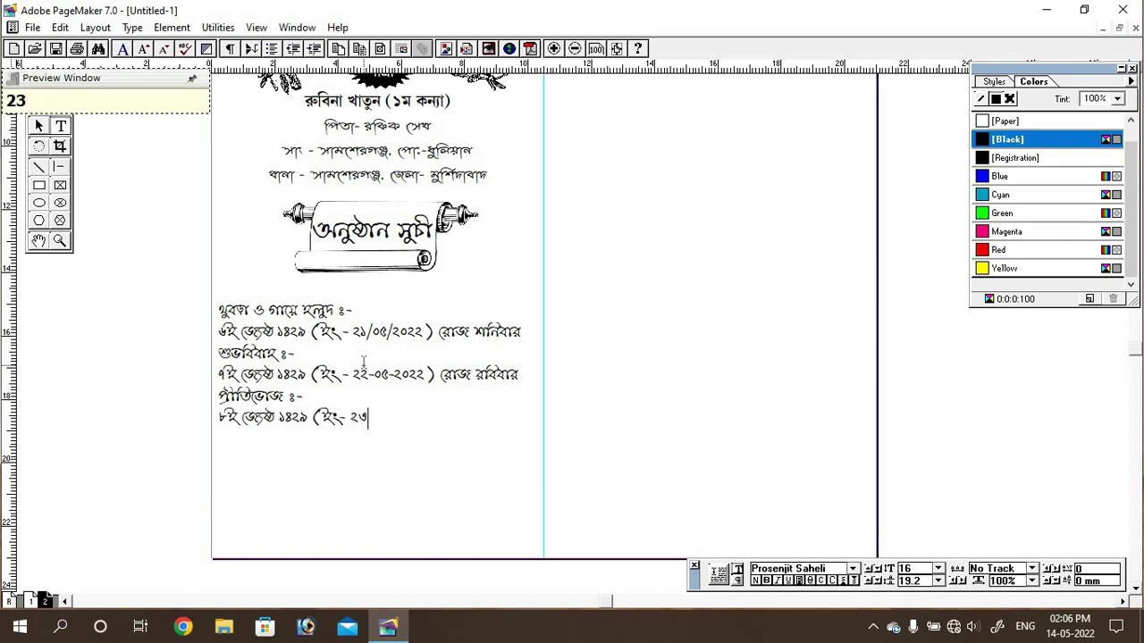
pyautogui.write('/05/2022) roj sOmbar')
pyautogui.press('Return')
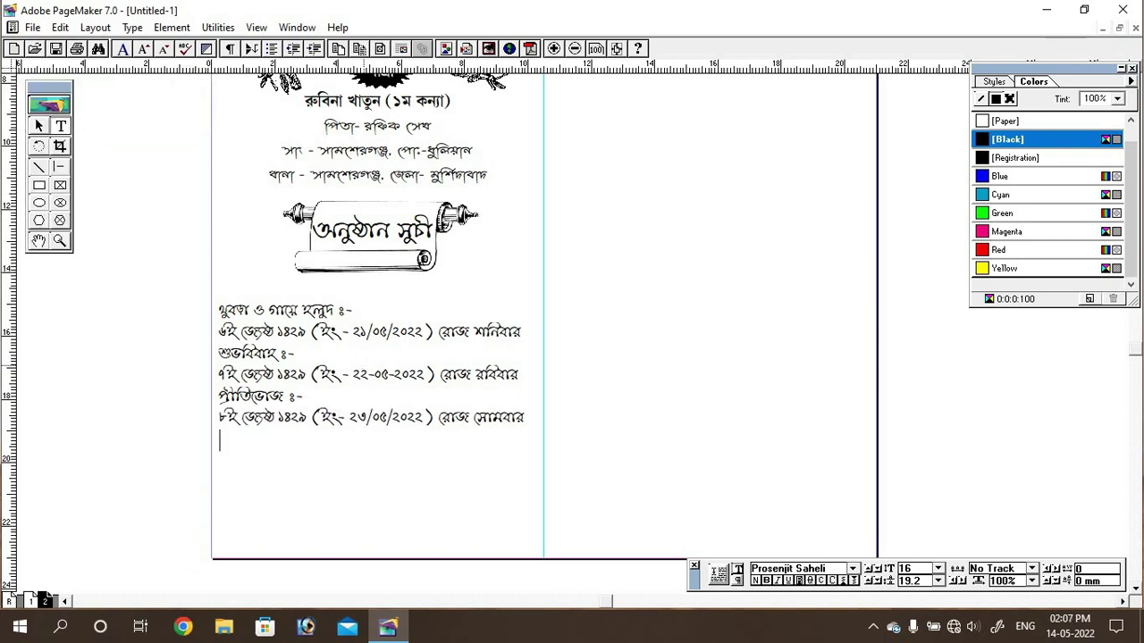
pyautogui.press('Return')
# Step: Type and correct the meal-times line (breakfast at 7, lunch at 12), spacing the wedding heading
pyautogui.write('skal 7 Tai nasta o dupur')
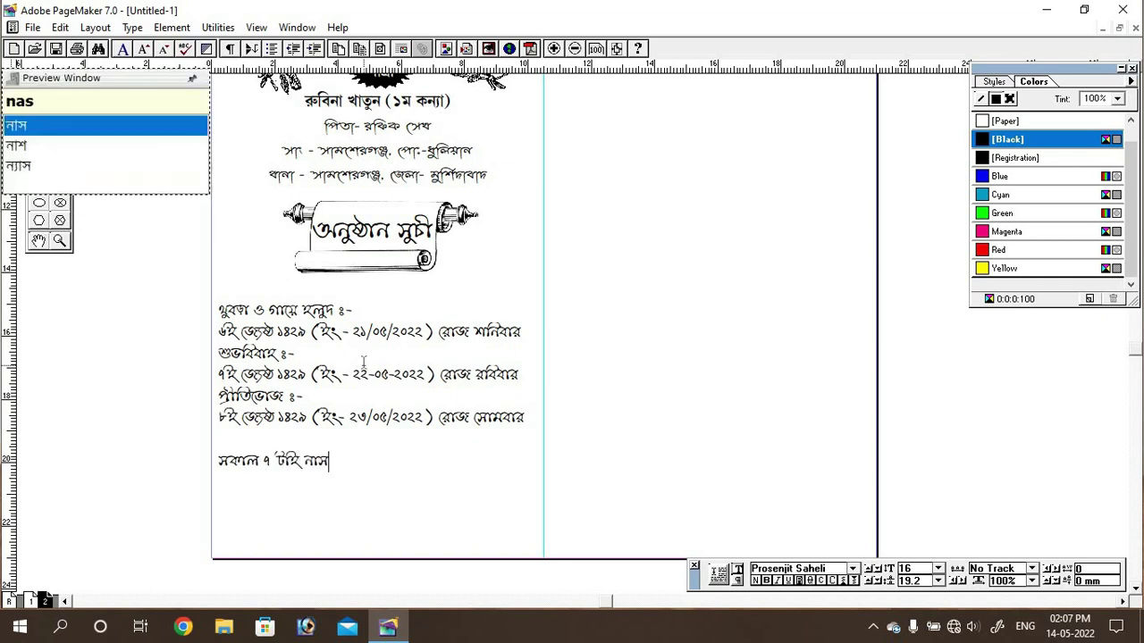
pyautogui.write(' 12 taY')
pyautogui.click(299, 461)
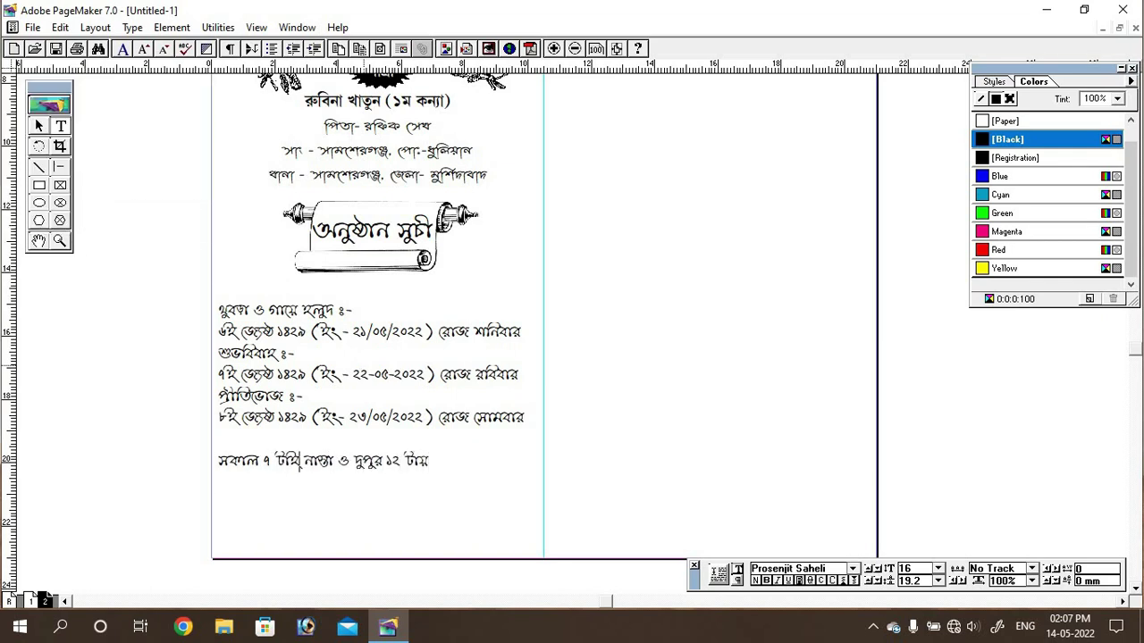
pyautogui.press('BackSpace')
pyautogui.press('BackSpace')
pyautogui.press('BackSpace')
pyautogui.write('taI')
pyautogui.press('BackSpace')
pyautogui.press('BackSpace')
pyautogui.press('BackSpace')
pyautogui.write('Tay')
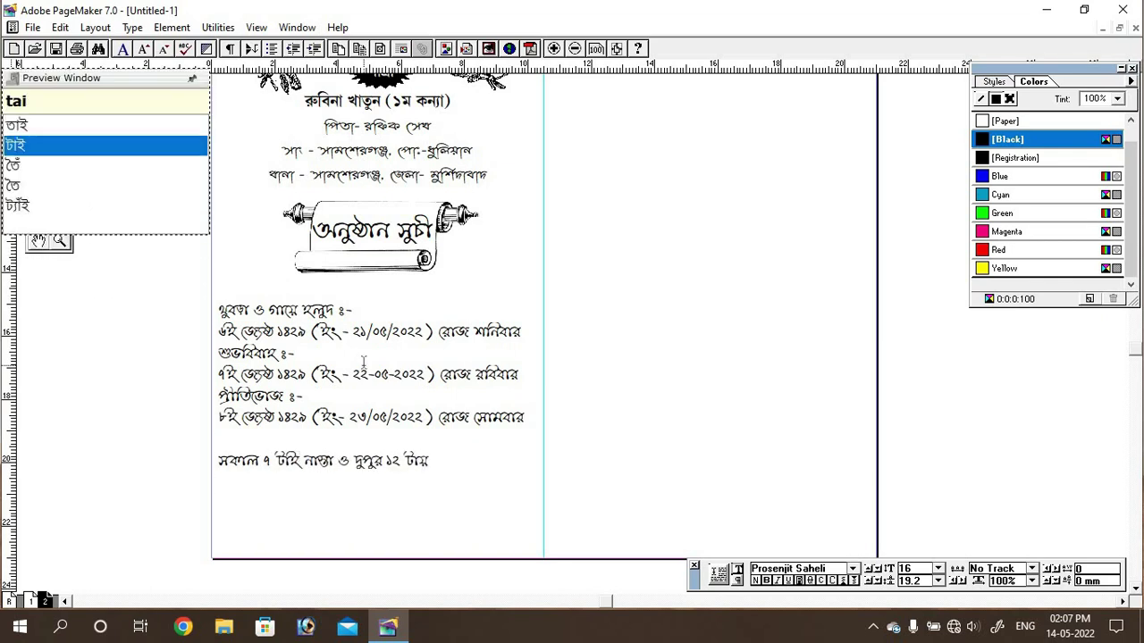
pyautogui.write(' mdhyahn bhOjn')
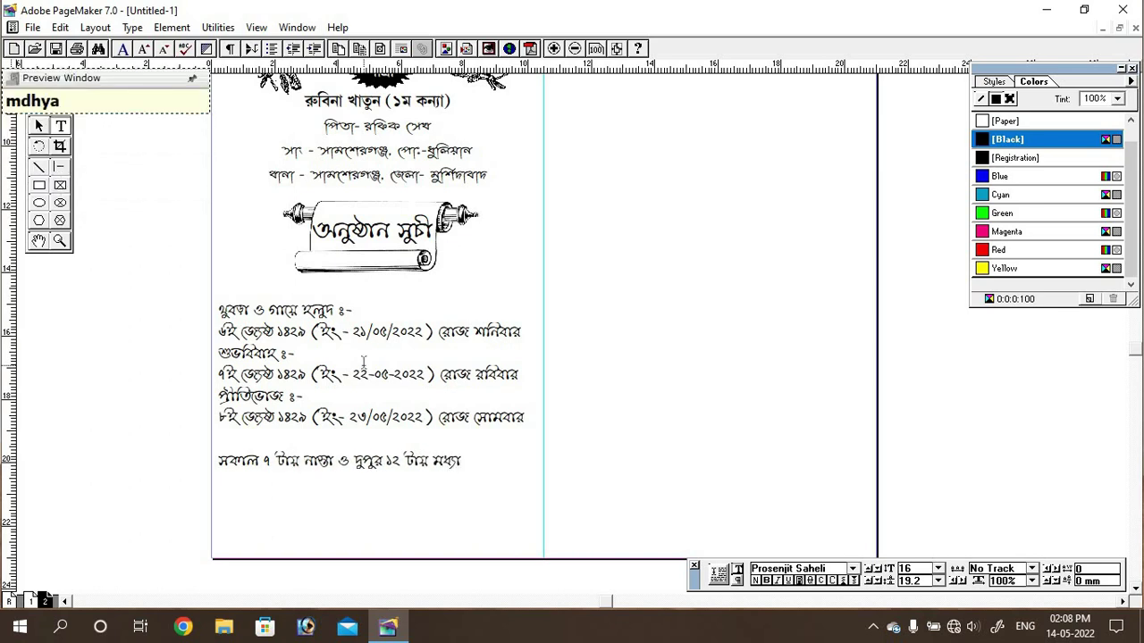
pyautogui.press('Return')
pyautogui.click(218, 352)
pyautogui.press('Return')
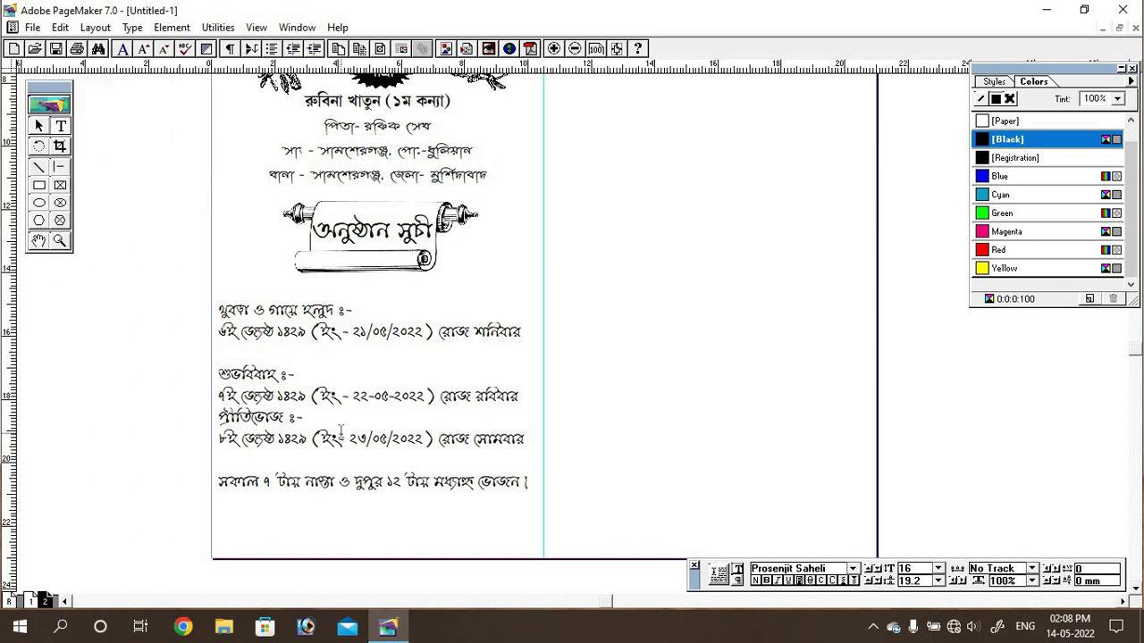
# Step: Add space above the reception heading and centre-align the whole schedule
pyautogui.click(218, 396)
pyautogui.press('Return')
pyautogui.hotkey('ctrl', 'a')
pyautogui.hotkey('ctrl', 'shift', 'c')
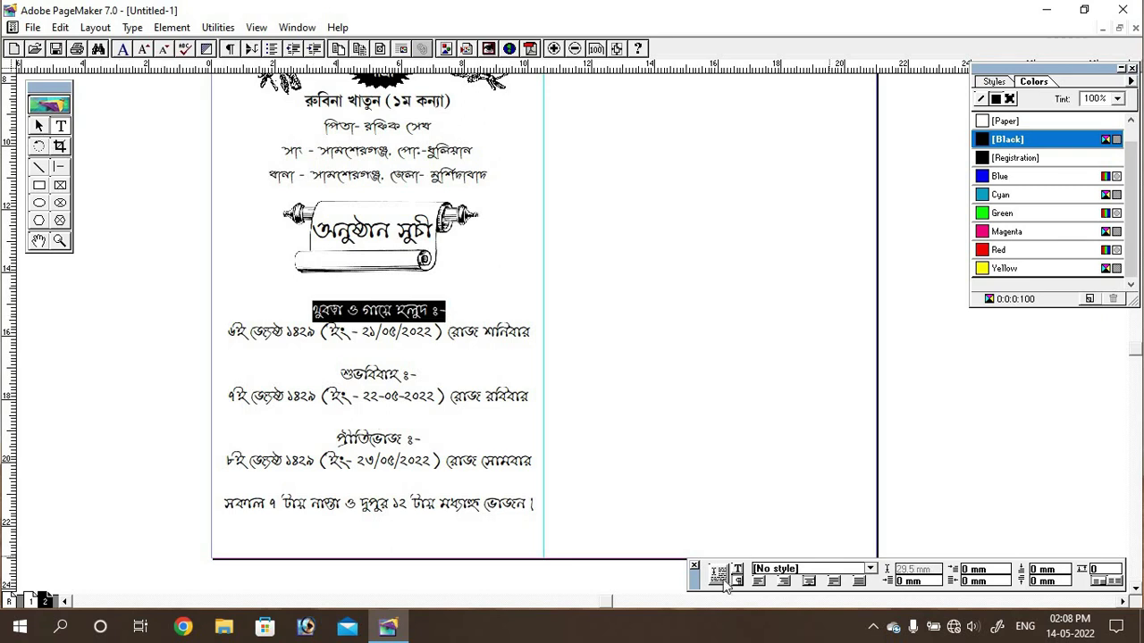
# Step: Set the first event heading and the শুভবিবাহ heading in enlarged Prosenjit Rikta
pyautogui.click(852, 568)
pyautogui.click(854, 503)
pyautogui.click(821, 500)
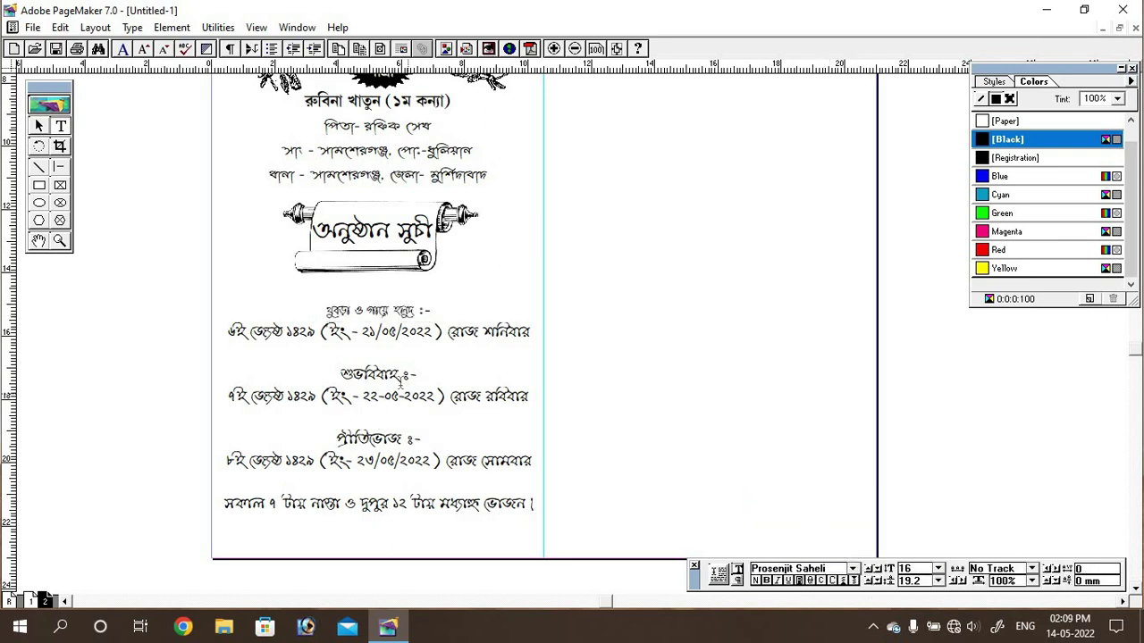
pyautogui.tripleClick(375, 310)
pyautogui.click(937, 569)
pyautogui.click(906, 544)
pyautogui.tripleClick(377, 376)
pyautogui.click(853, 568)
pyautogui.click(790, 503)
pyautogui.click(937, 568)
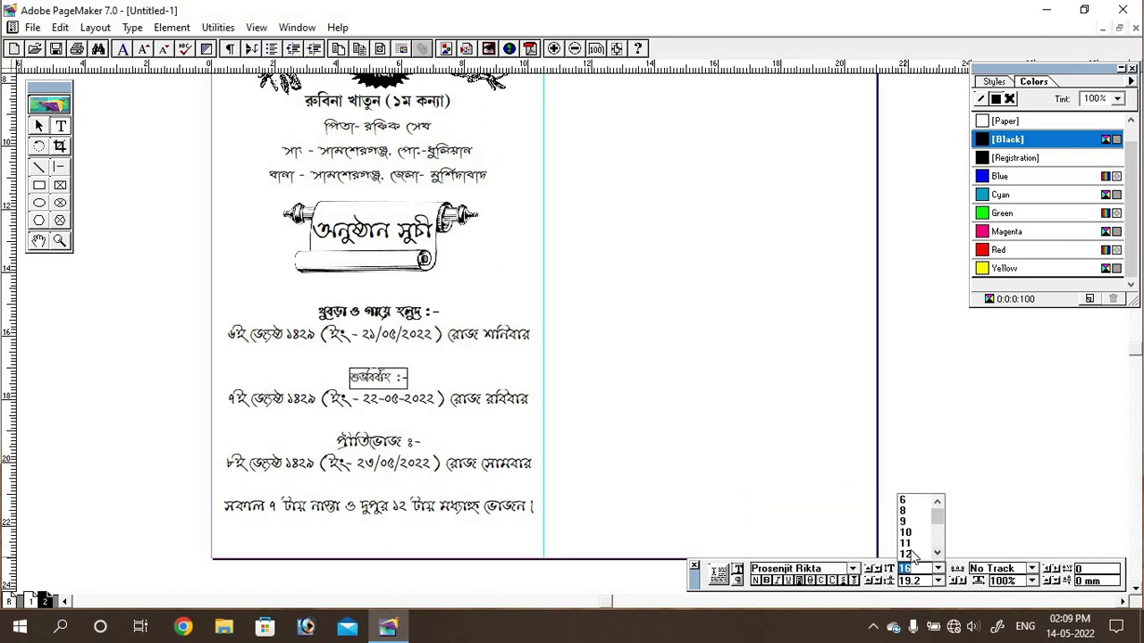
pyautogui.click(911, 555)
# Step: Set the প্রীতিভোজ reception heading in Prosenjit Rikta at 16 pt
pyautogui.tripleClick(378, 441)
pyautogui.click(853, 569)
pyautogui.click(791, 509)
pyautogui.click(937, 568)
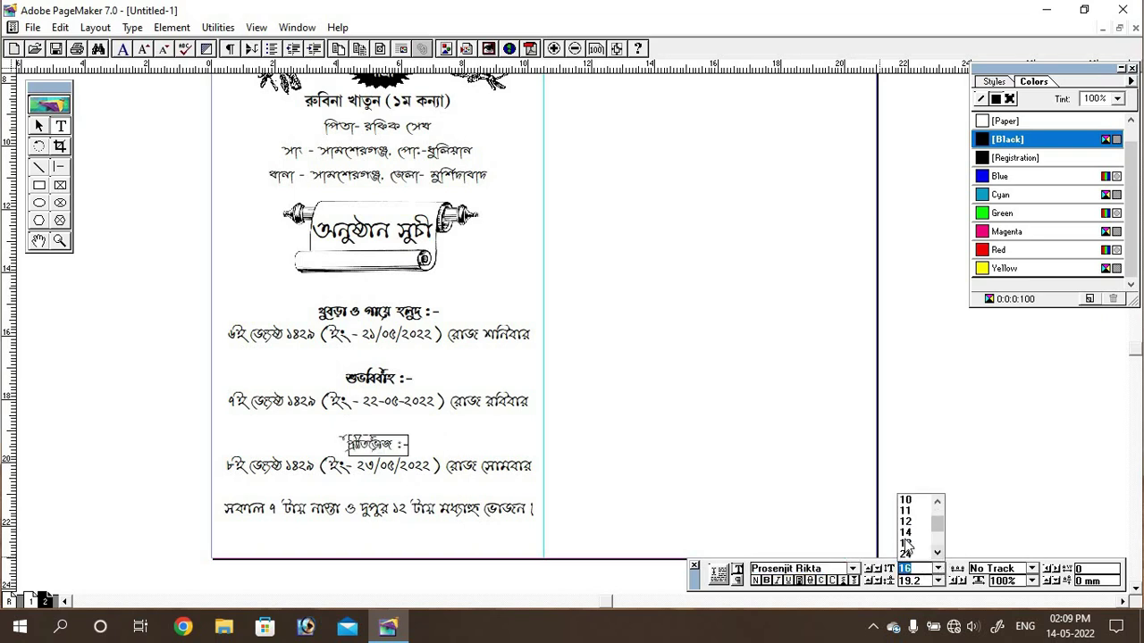
pyautogui.click(905, 544)
pyautogui.click(348, 516)
# Step: Deselect everything and scroll up and right to the top of the card spread
pyautogui.click(40, 126)
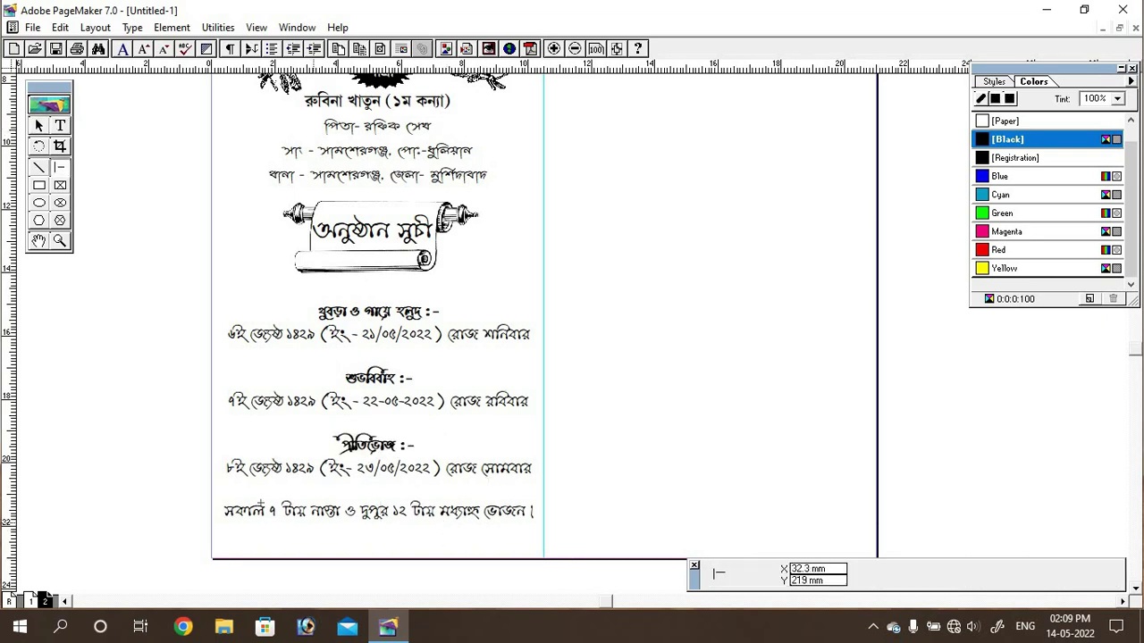
pyautogui.click(521, 568)
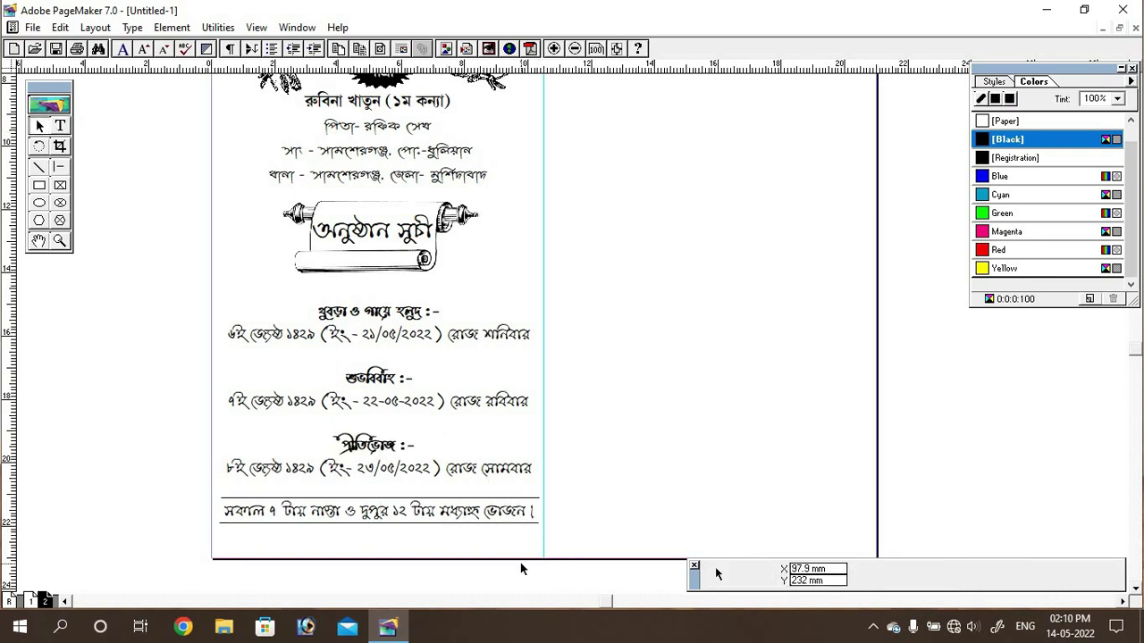
pyautogui.hscroll(3, 513, 245)
pyautogui.scroll(5, 584, 312)
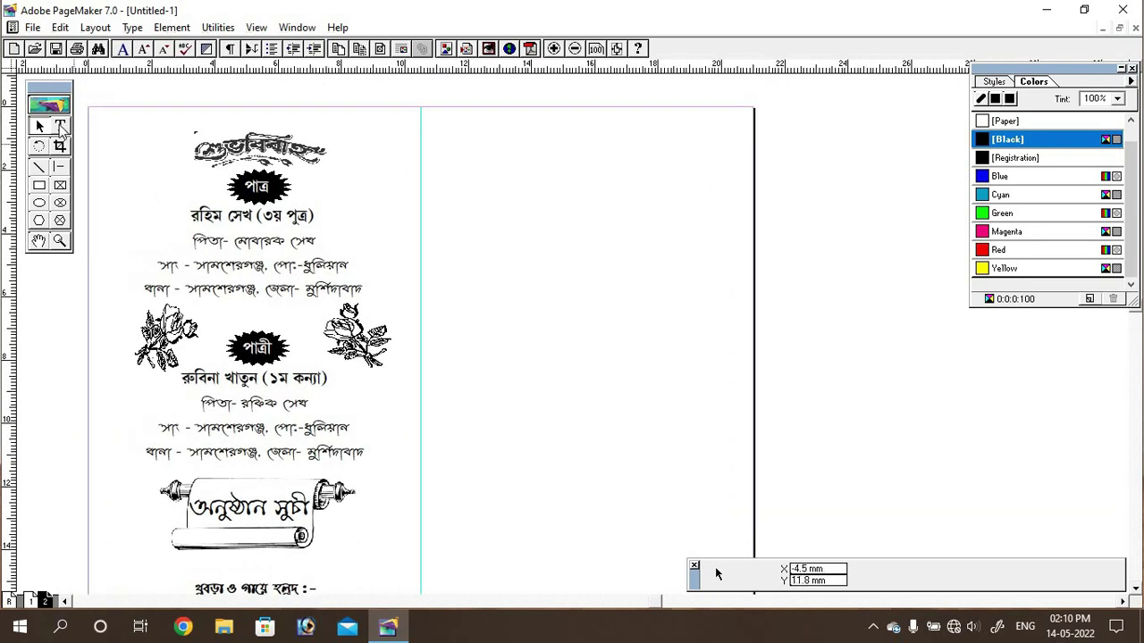
# Step: Place a calligraphy image at the top of the right panel
pyautogui.hotkey('ctrl', 'd')
pyautogui.scroll(-2, 322, 194)
pyautogui.doubleClick(143, 156)
pyautogui.click(474, 129)
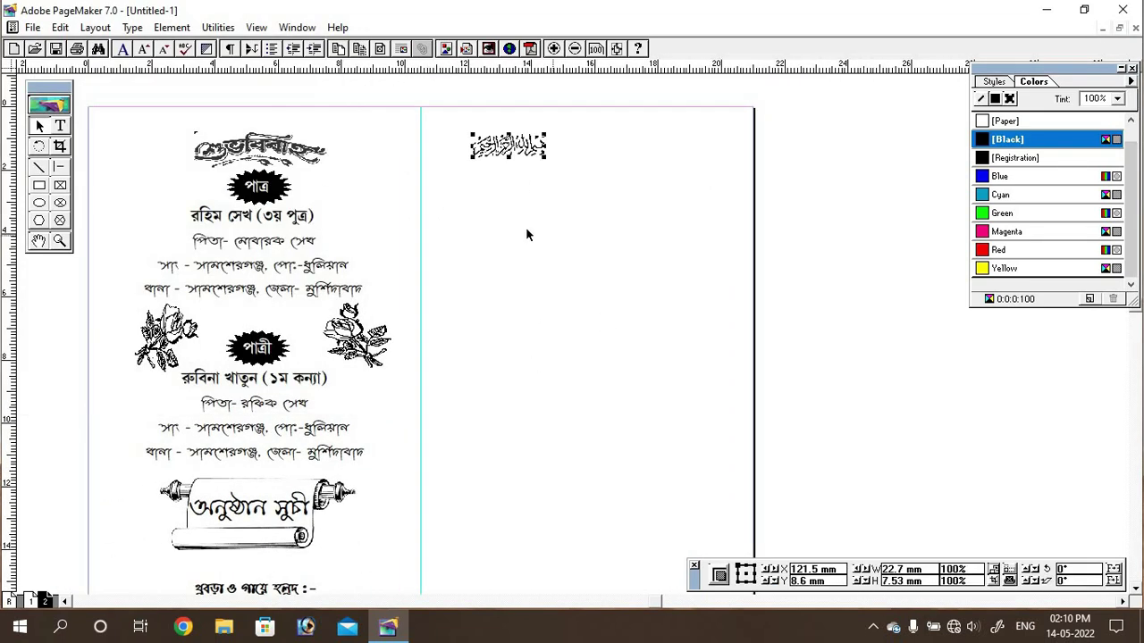
pyautogui.moveTo(536, 151); pyautogui.dragTo(648, 188)
# Step: Replace it with the wider calligraphy image, shrink it to about 56.2 × 9.8 mm, and draw a text frame
pyautogui.hotkey('ctrl', 'd')
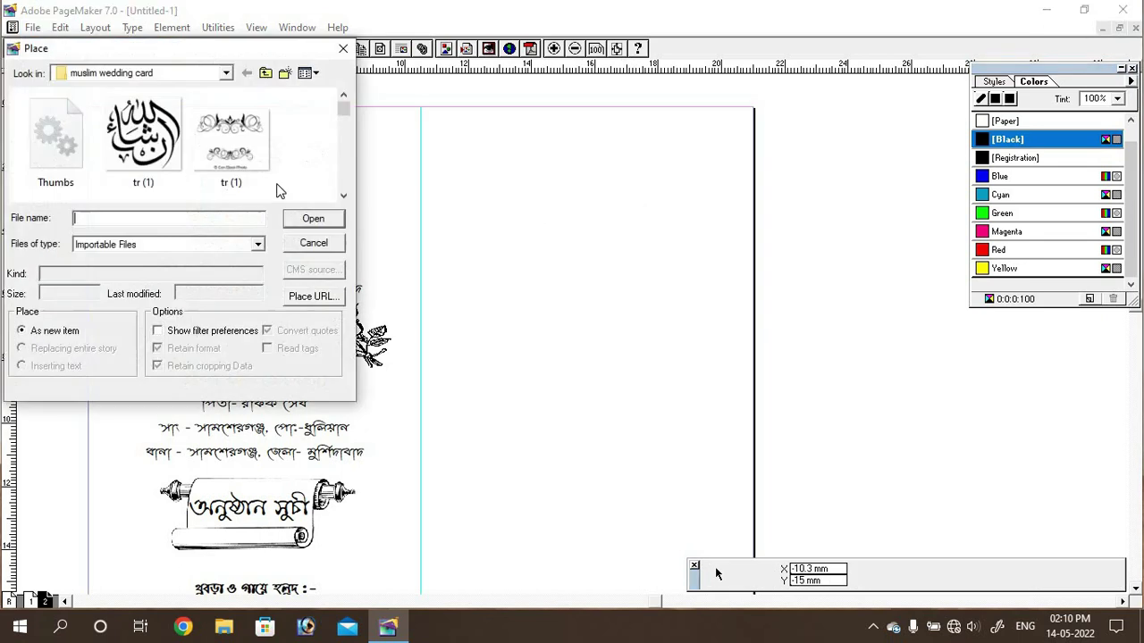
pyautogui.doubleClick(242, 140)
pyautogui.moveTo(702, 175); pyautogui.dragTo(675, 161)
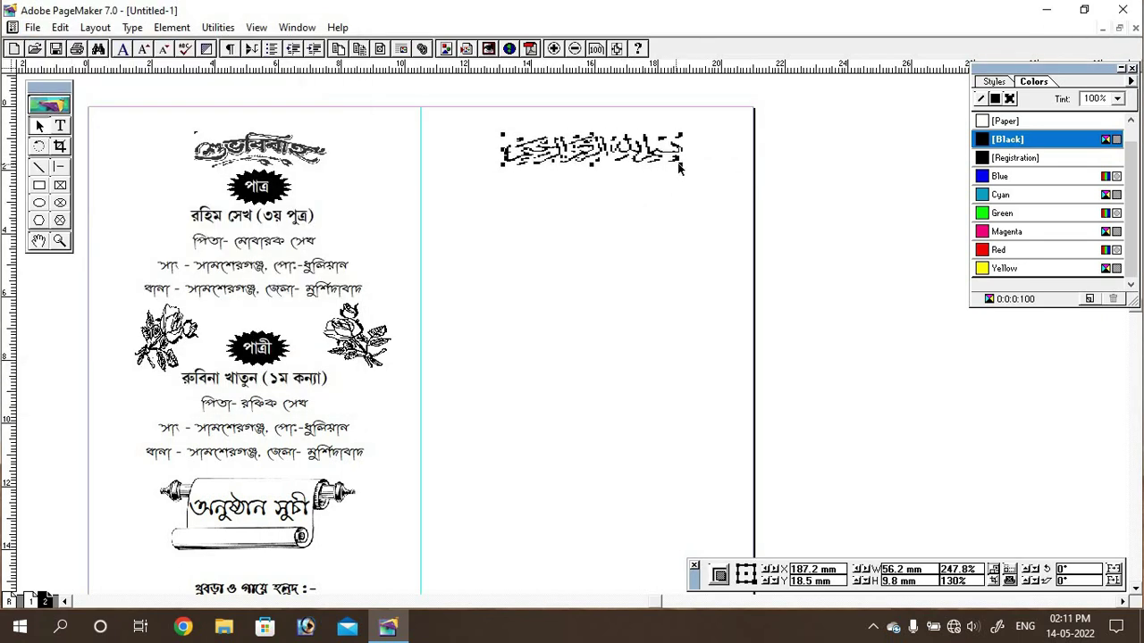
pyautogui.click(60, 126)
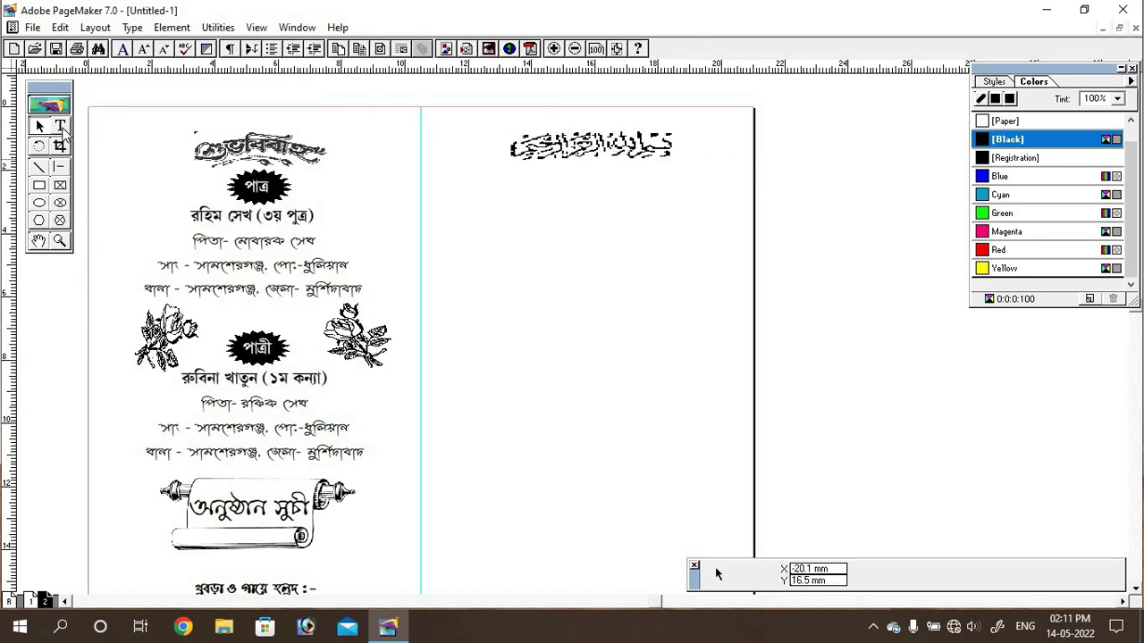
pyautogui.moveTo(428, 177); pyautogui.dragTo(749, 311)
# Step: Set the letter font to Prosenjit Vidyasagar at 18 pt
pyautogui.click(853, 569)
pyautogui.write('pro')
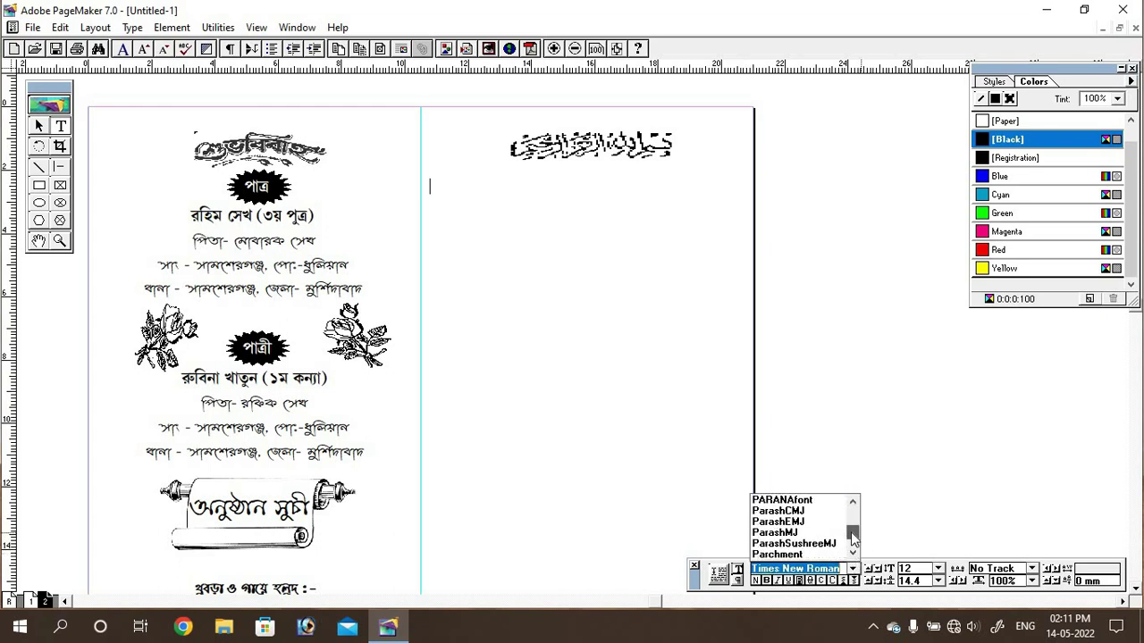
pyautogui.press('Tab')
pyautogui.write('18')
pyautogui.press('Return')
# Step: Type the salutation 'মহাশয় / মহাশয়া,' and the greeting 'আসসালামু আলাইকুম।' on separate lines
pyautogui.write('mhashy / mhashya,')
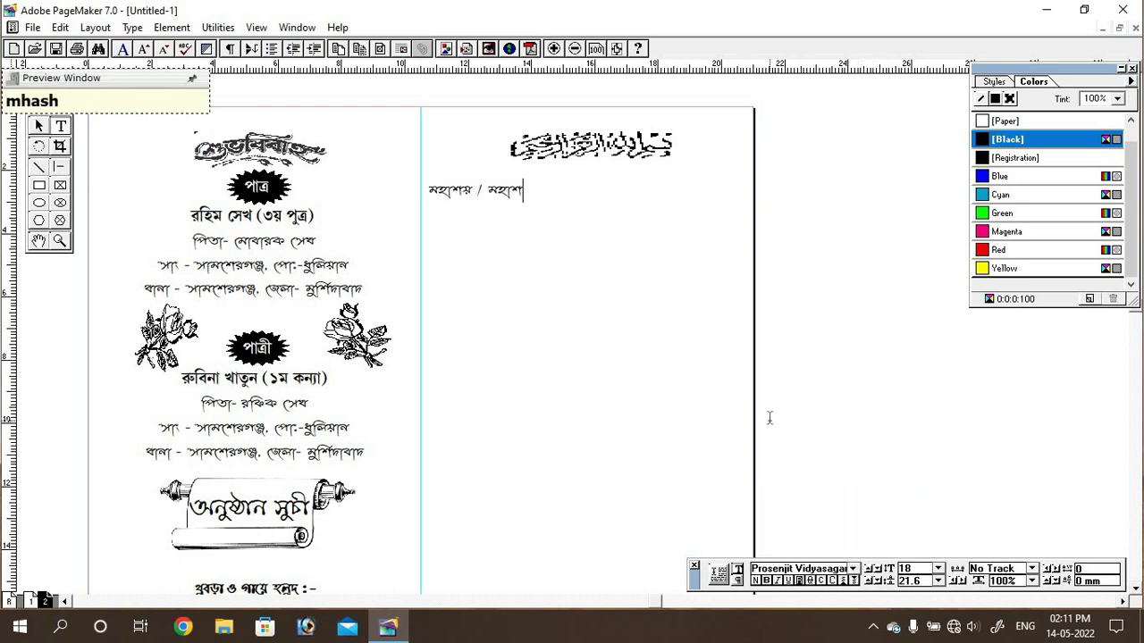
pyautogui.press('Return')
pyautogui.write('assOlamO alhikum.')
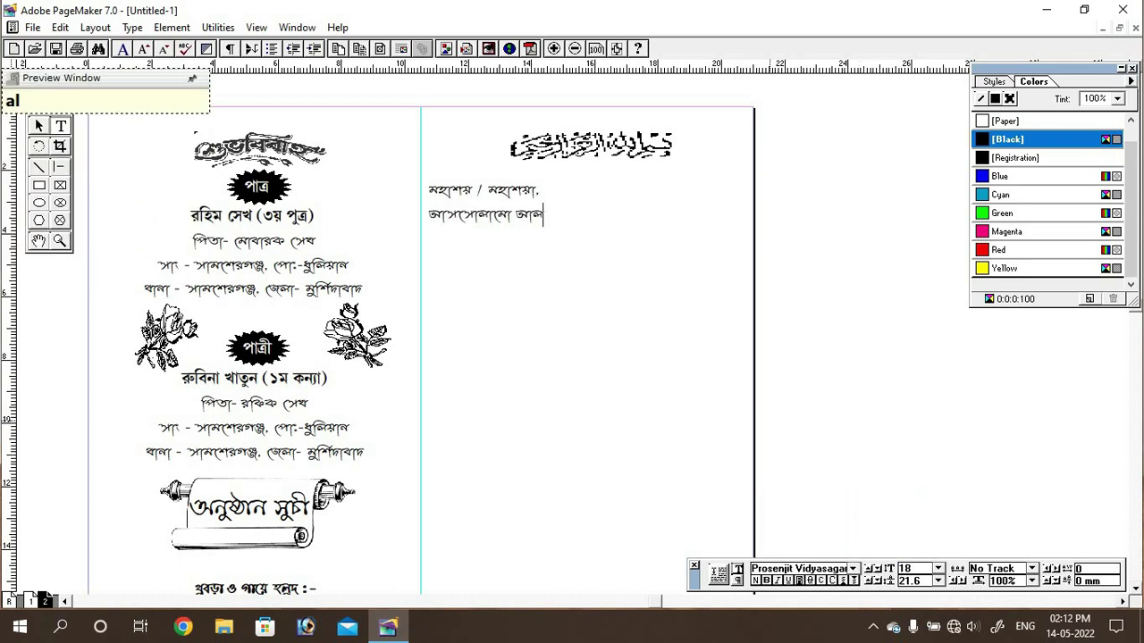
pyautogui.press('Return')
# Step: Type the letter's opening sentences about marriage, up to the date 22/05/2022
pyautogui.write('bibah ek pbitr bndhn')
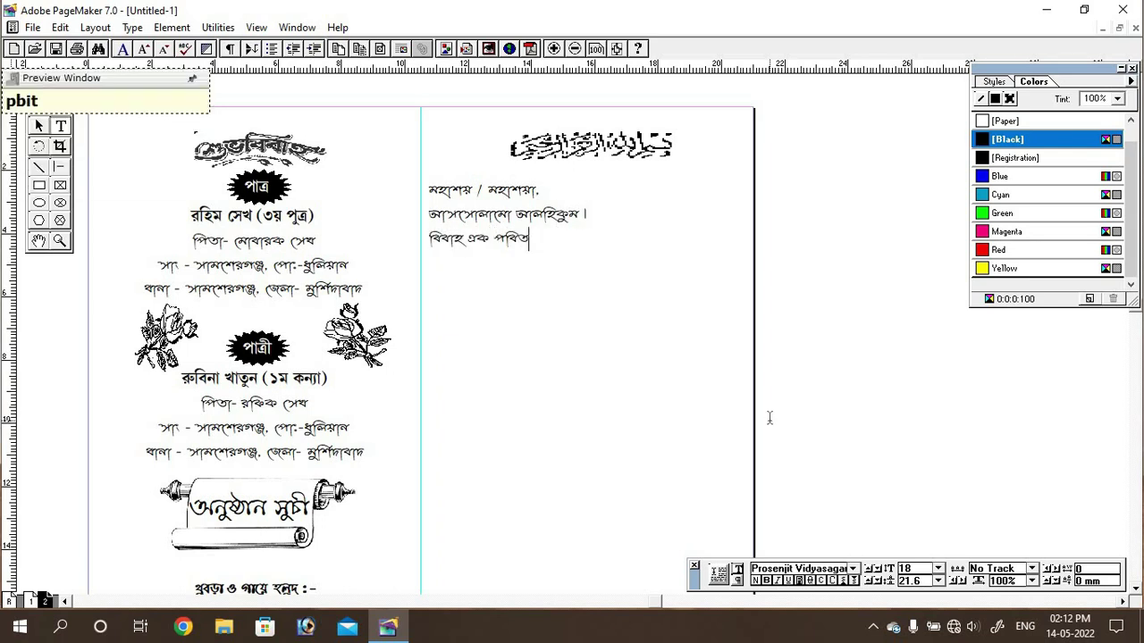
pyautogui.write('. duti mn du')
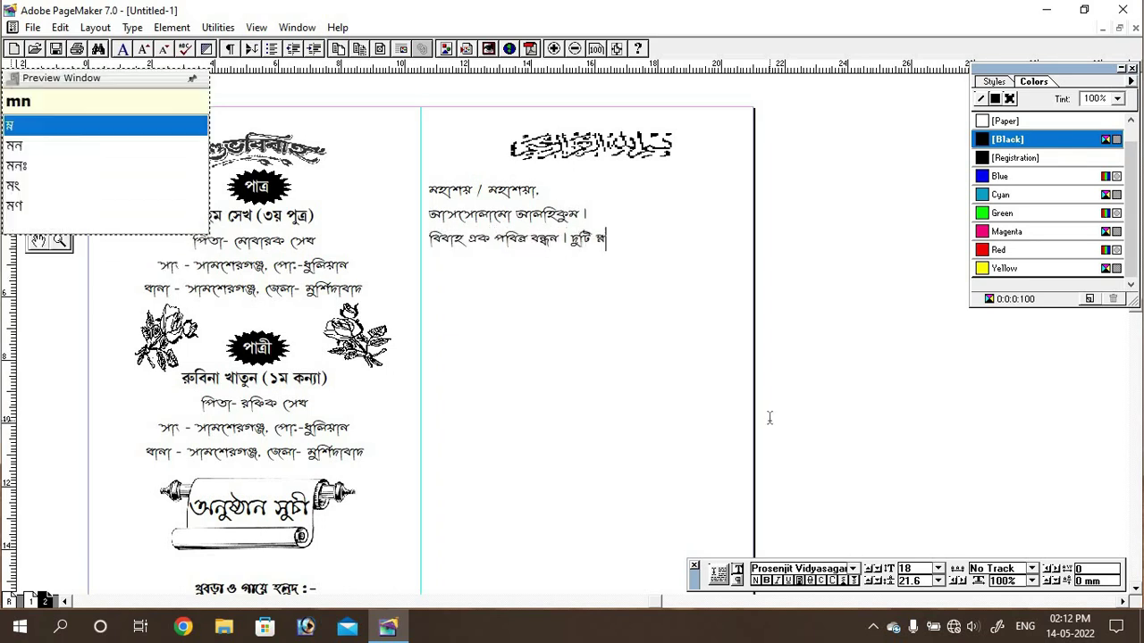
pyautogui.write('ti pri')
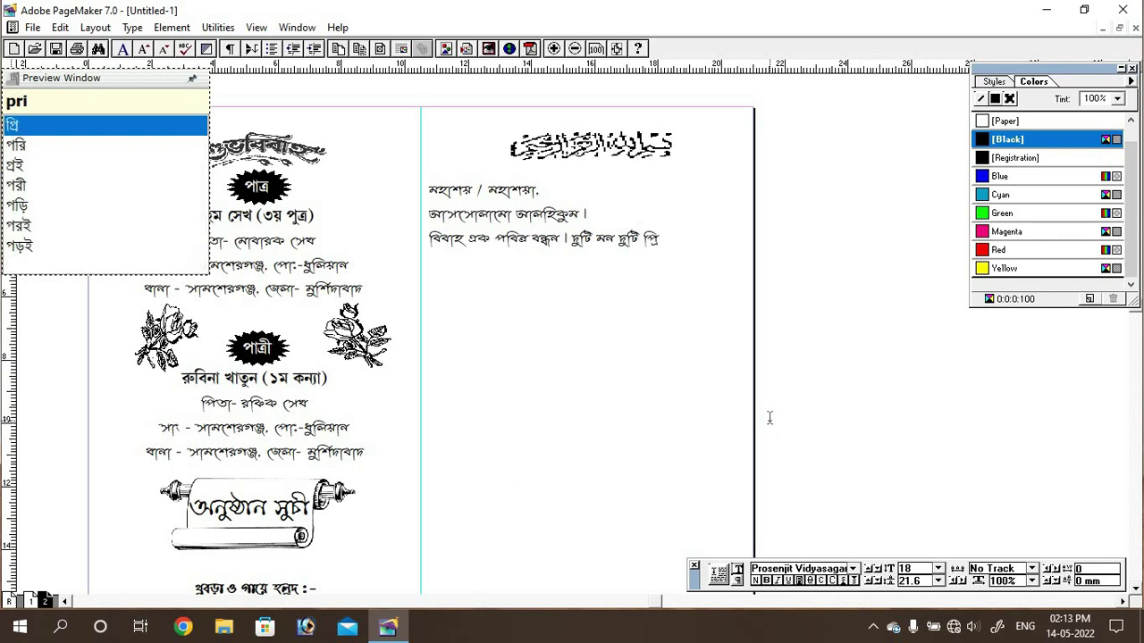
pyautogui.press('BackSpace')
pyautogui.press('BackSpace')
pyautogui.write('oribar, smaj ')
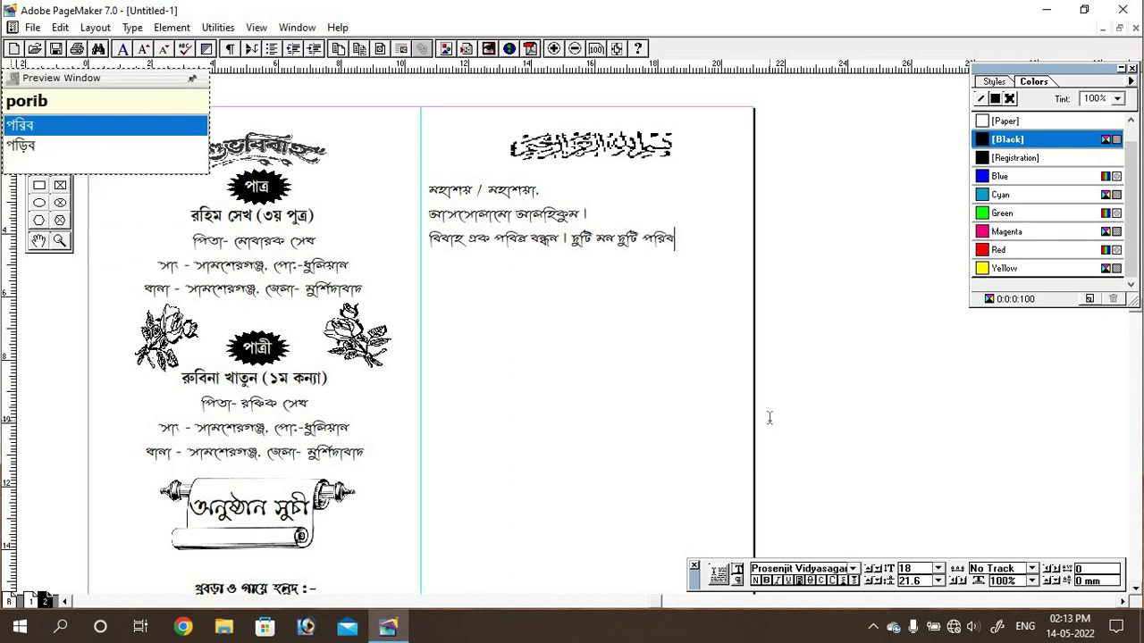
pyautogui.write('desh totha bishw prem')
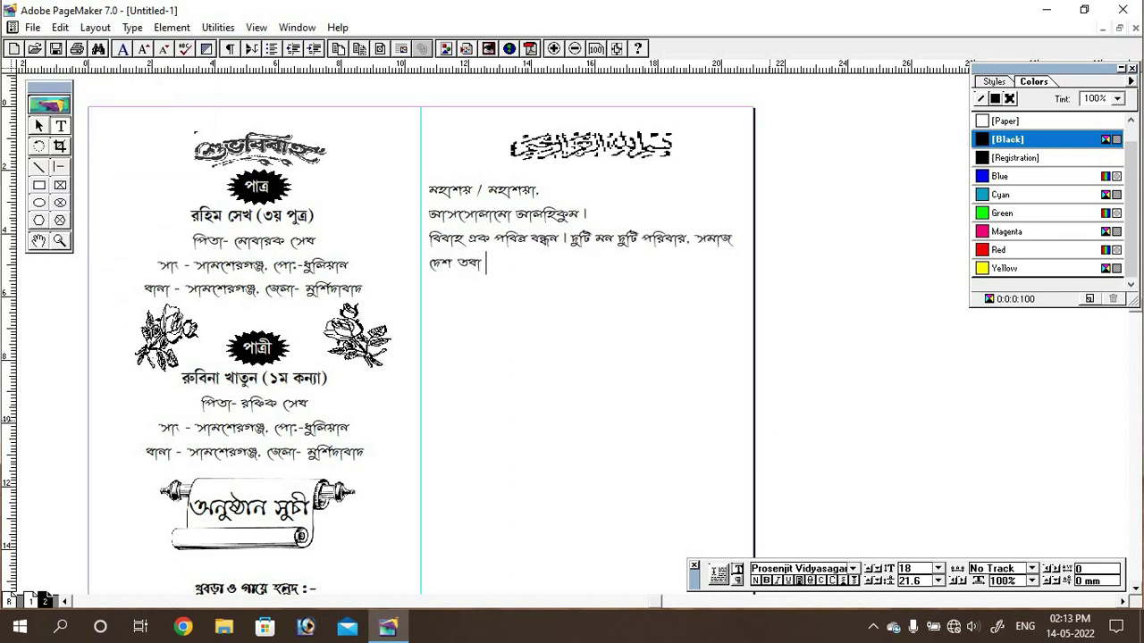
pyautogui.write('er bndhn. ei mohan uddeshyke samne re')
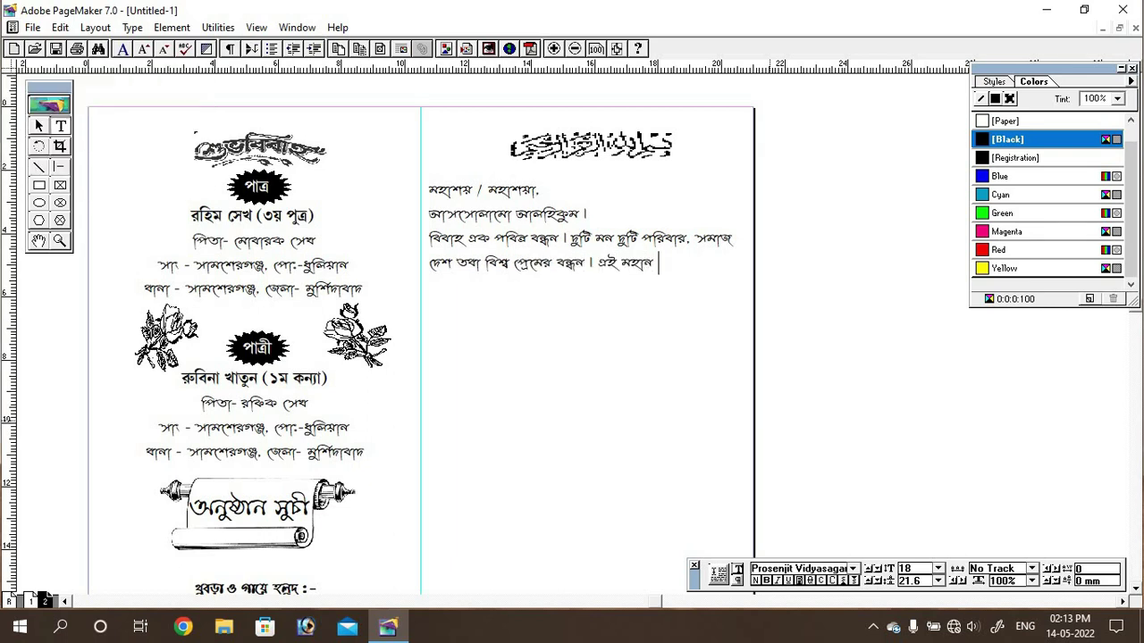
pyautogui.write('khe agami 3i')
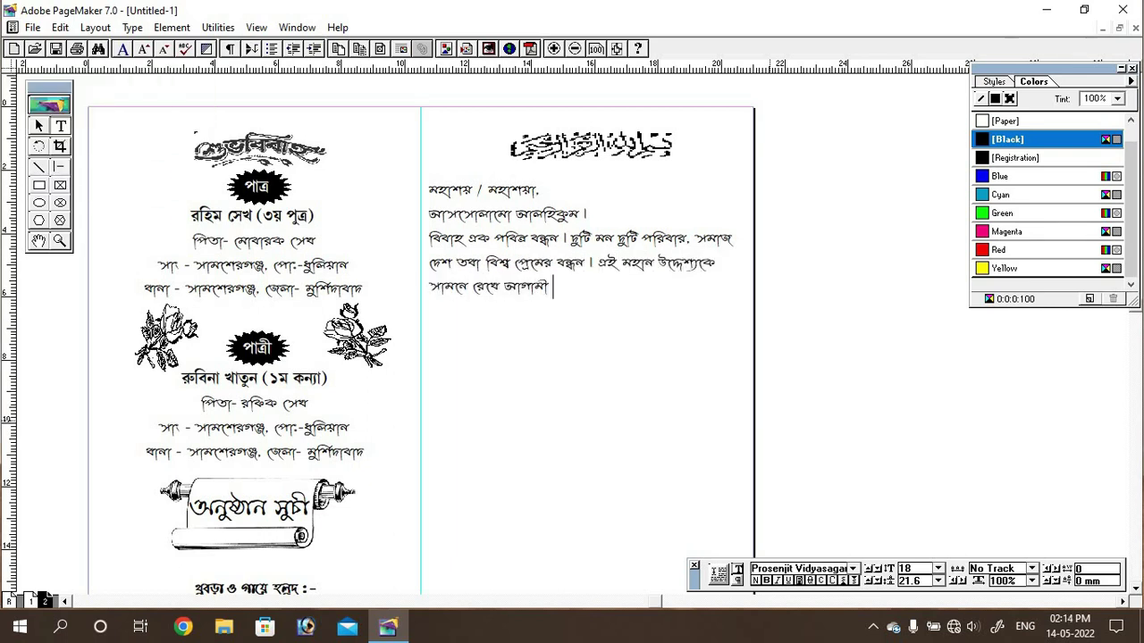
pyautogui.write('jesth 1429 (22')
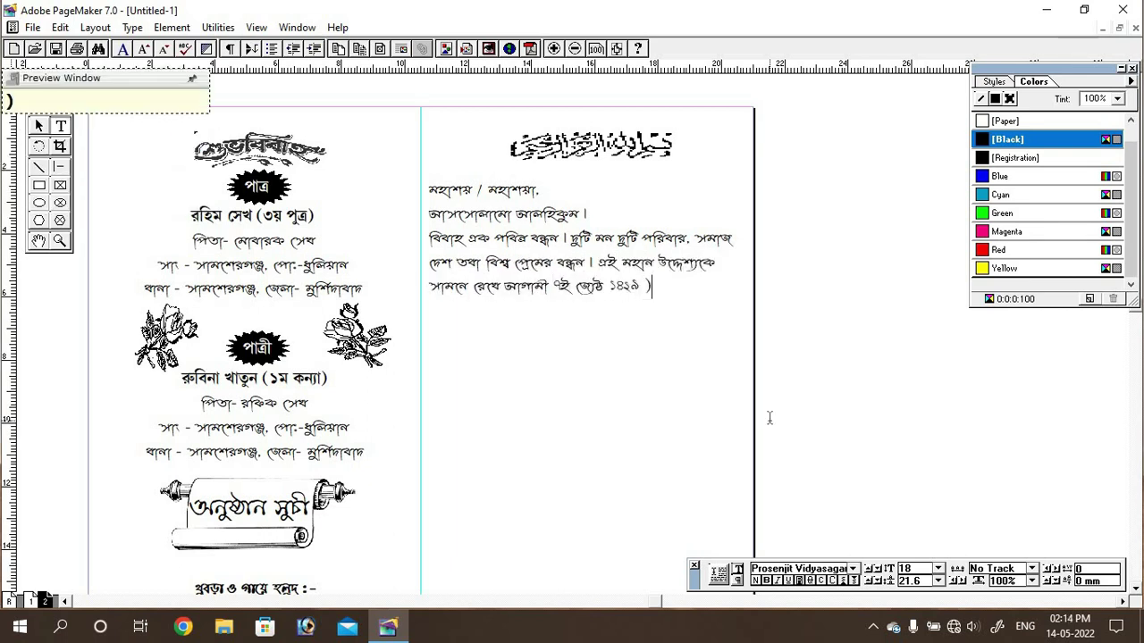
pyautogui.scroll(-4, 616, 268)
pyautogui.scroll(3, 592, 401)
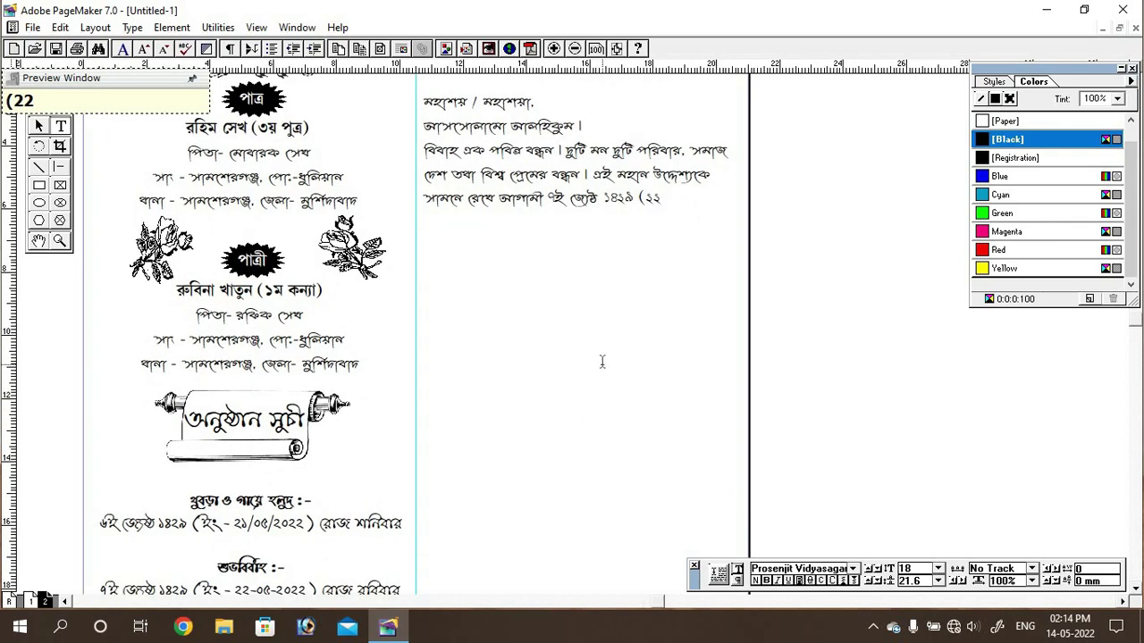
pyautogui.write('/05/2022)')
pyautogui.press('Return')
# Step: Continue the paragraph announcing the Sunday wedding and inviting guests to the home
pyautogui.write('roj robi')
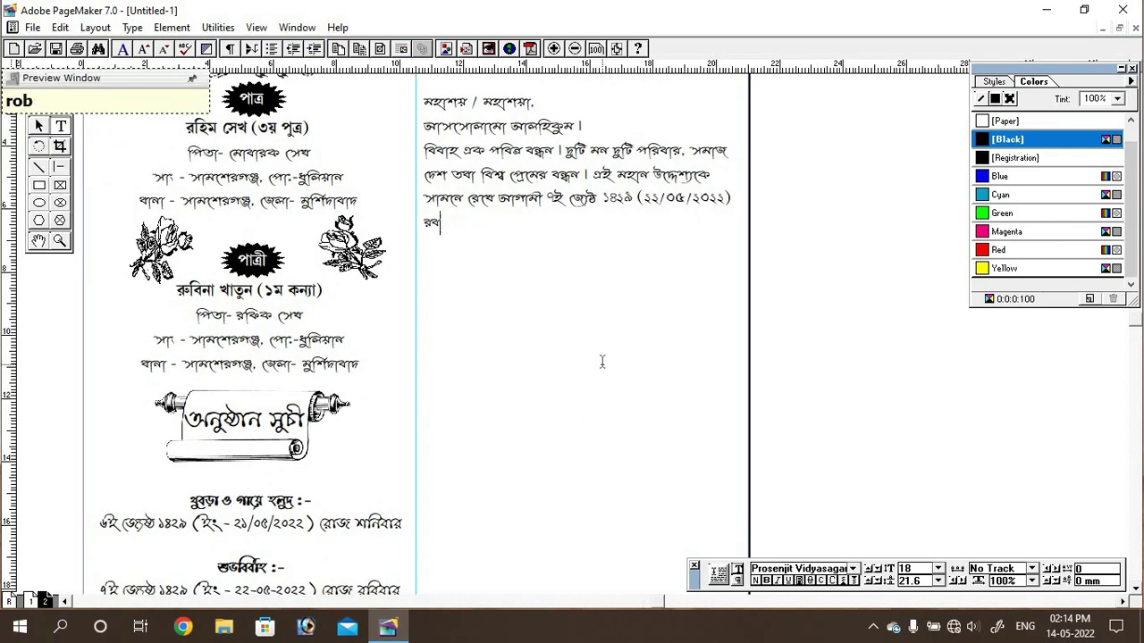
pyautogui.write('bar')
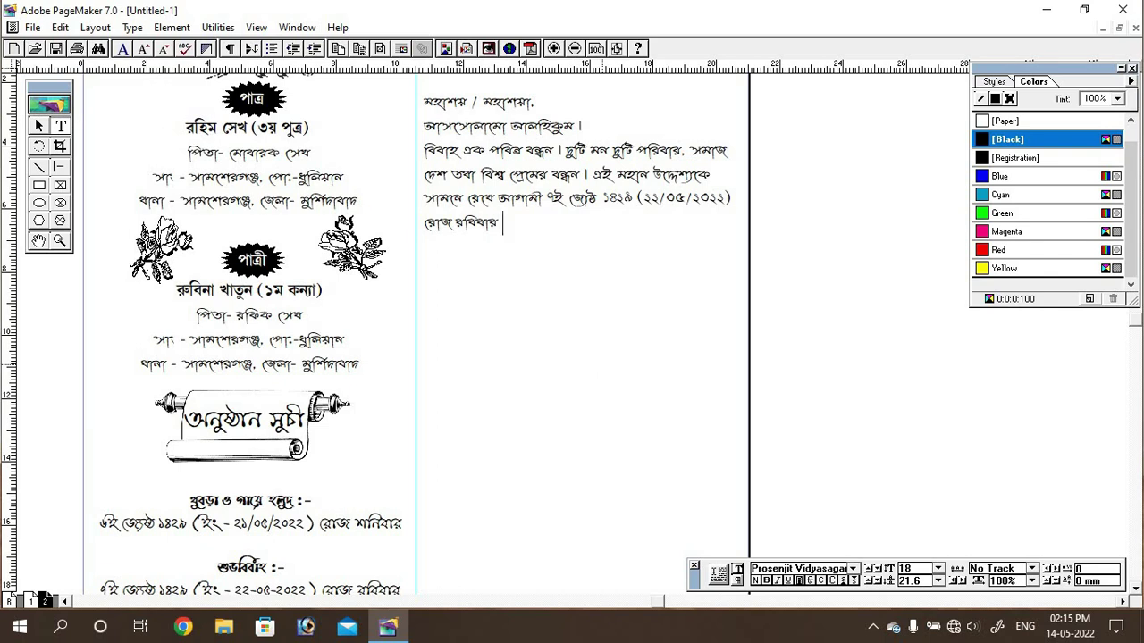
pyautogui.write(' shubhbibah susompnno hoibe insha allah.')
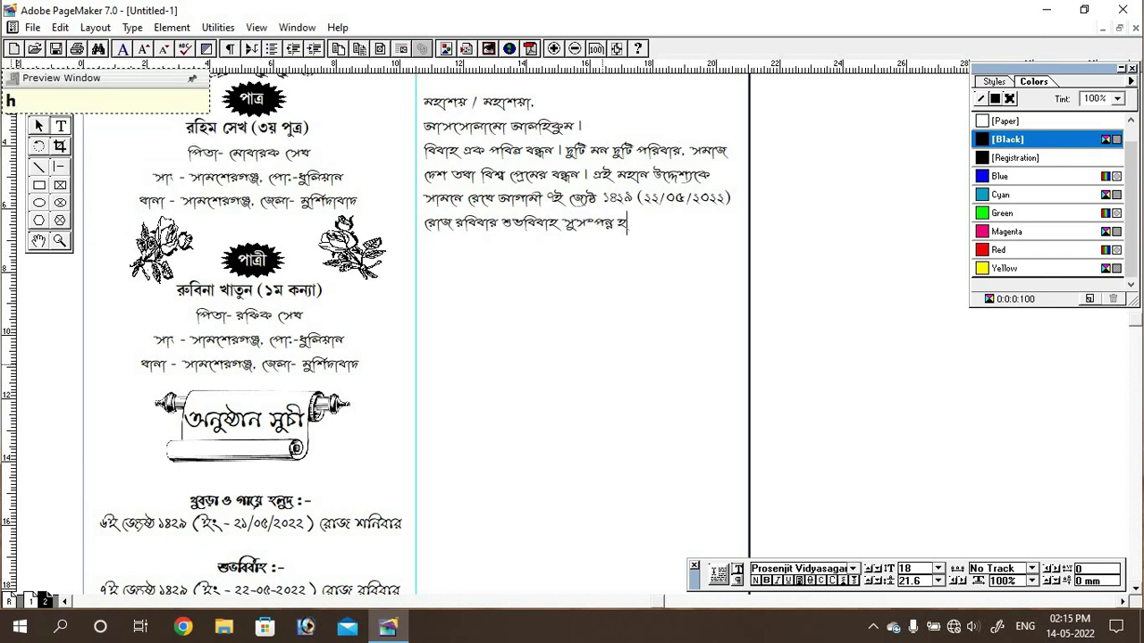
pyautogui.write(' ei up')
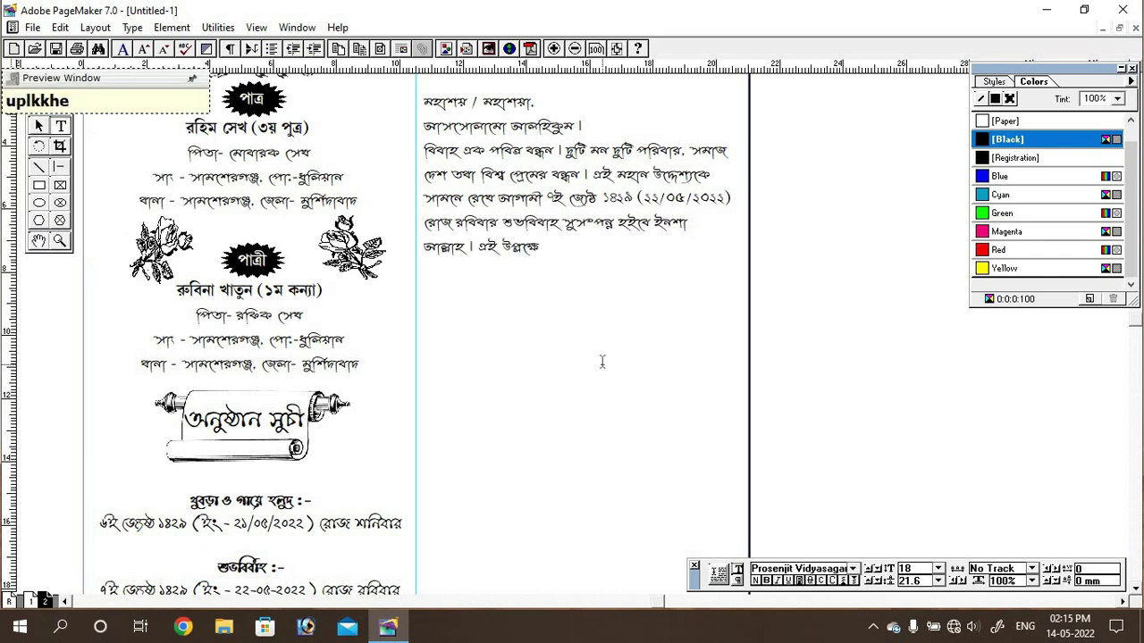
pyautogui.press('BackSpace')
pyautogui.press('BackSpace')
pyautogui.write('kkhe ')
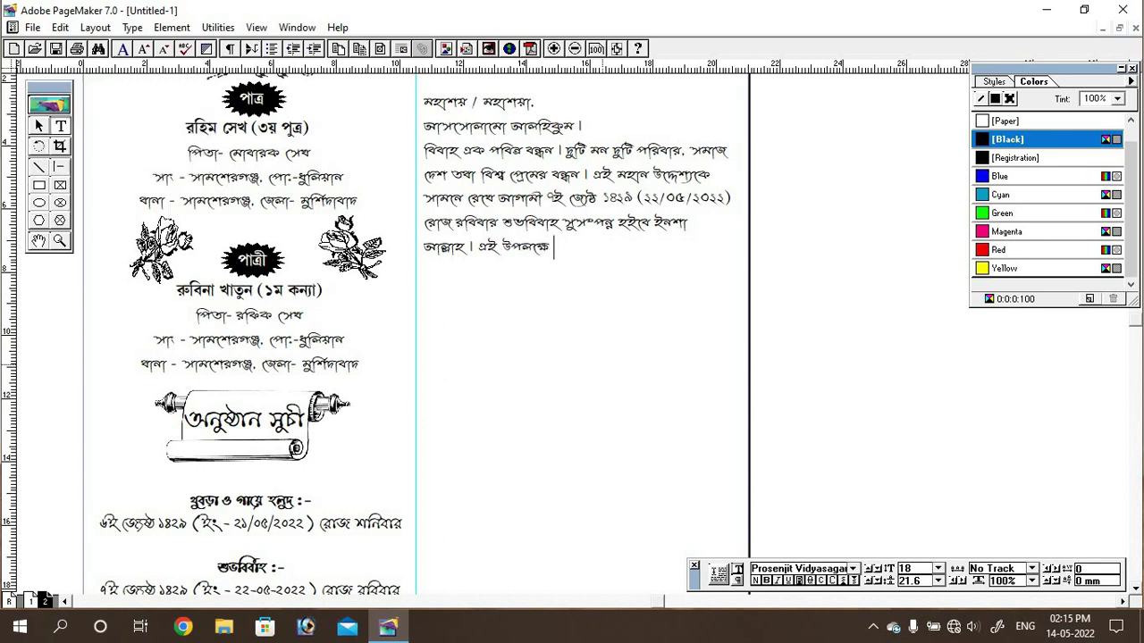
pyautogui.write('apni / apnara amar basg')
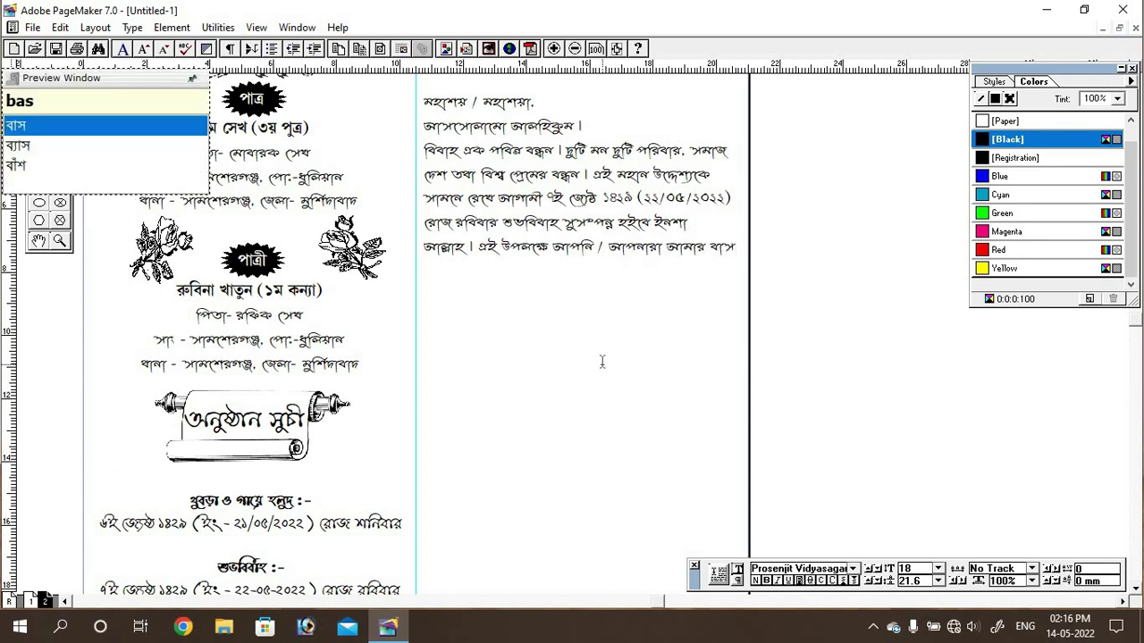
pyautogui.write('rihe onugroho pur')
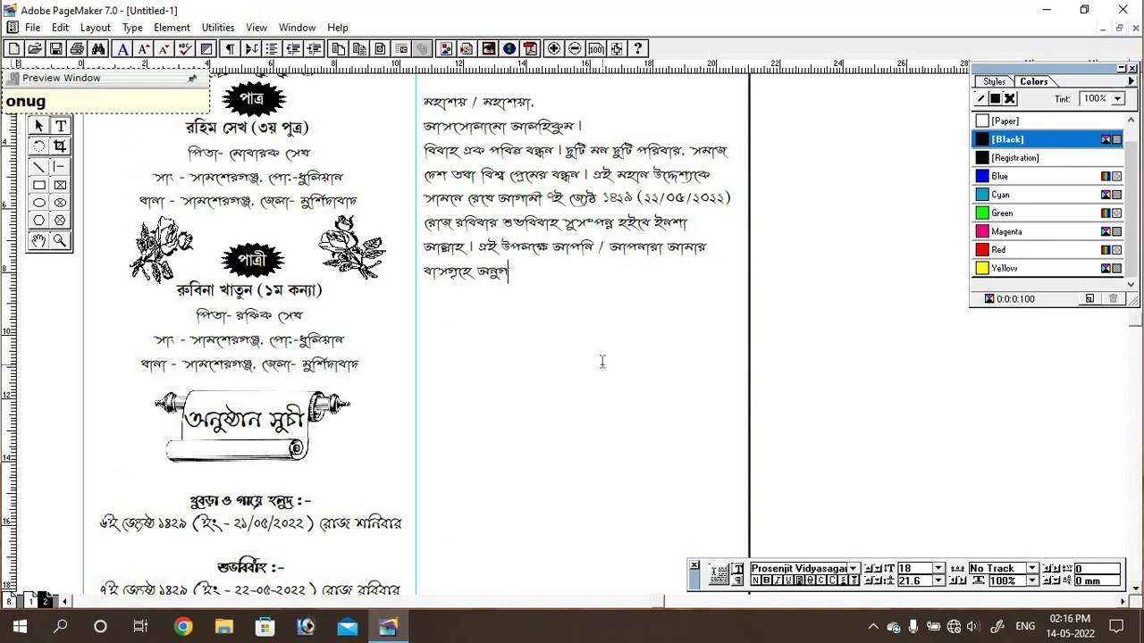
pyautogui.write('bok upsthit hoye shubhkarje ')
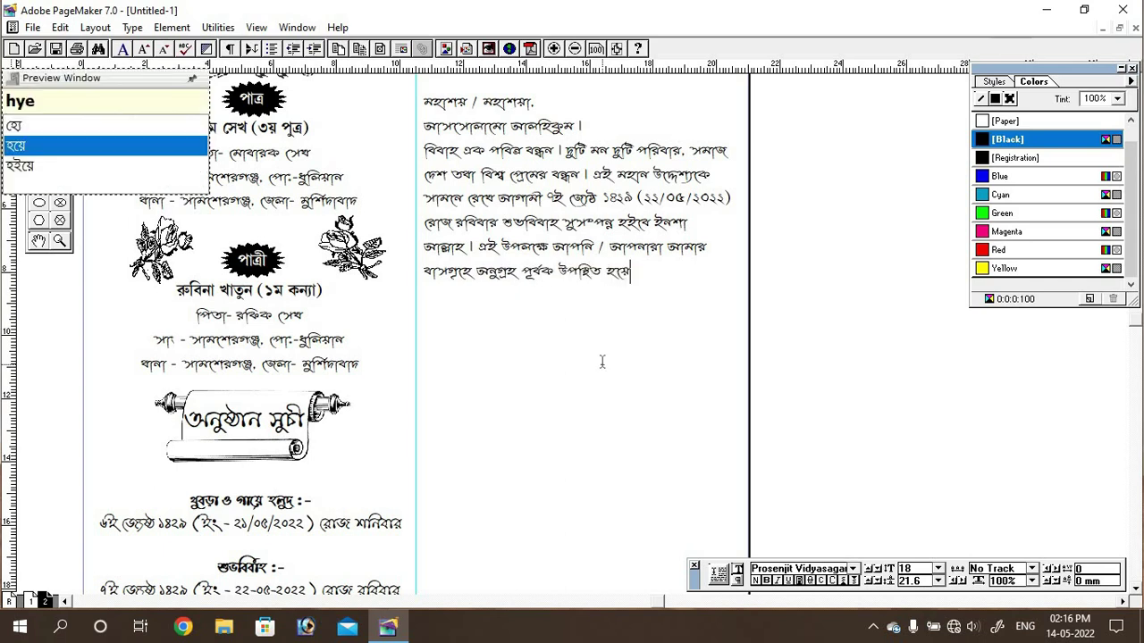
pyautogui.write('sohai')
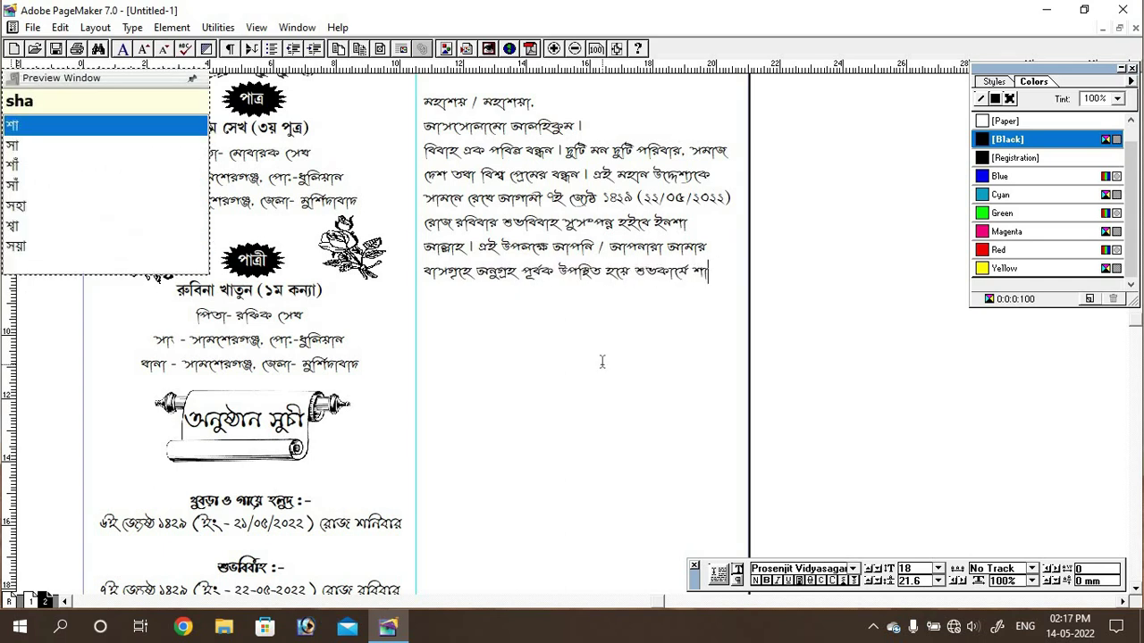
pyautogui.press('BackSpace')
pyautogui.write('Yta o nek dOo')
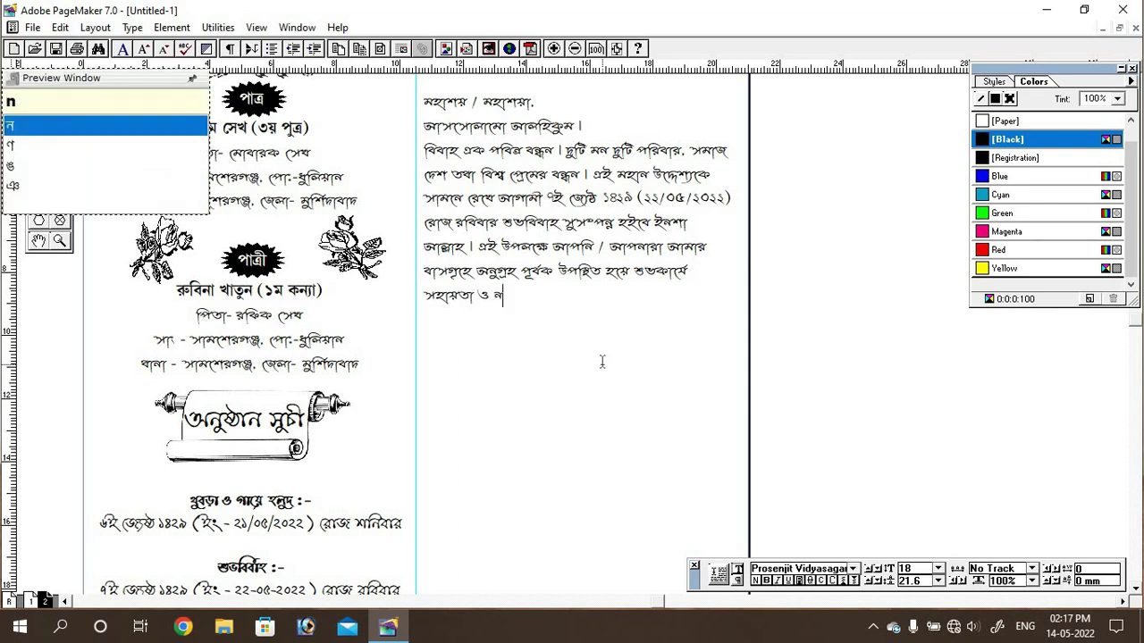
pyautogui.write('Yadane badhit koriben |')
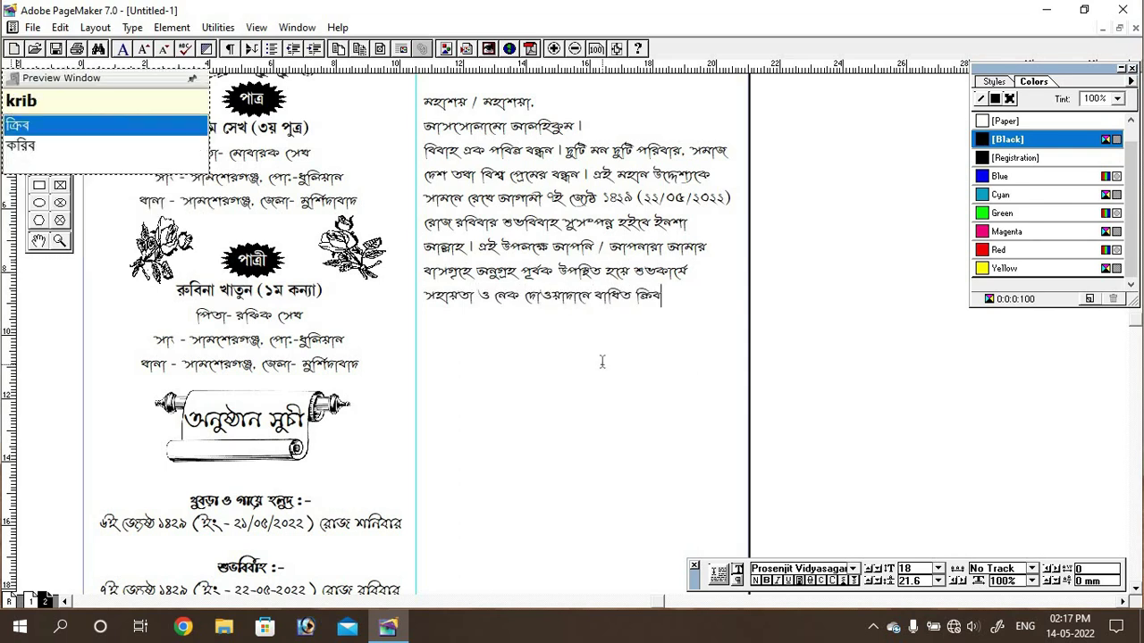
pyautogui.press('Return')
# Step: Add the apology sentence, then ইতি and বিনীত- on separate lines
pyautogui.write('ptr')
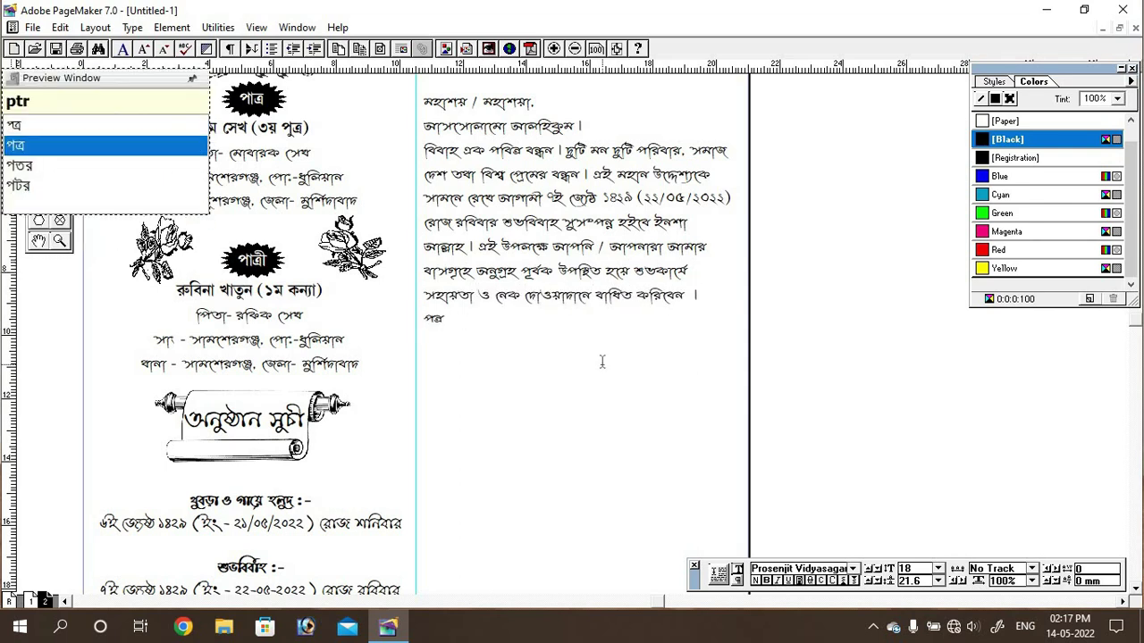
pyautogui.write(' dbara nimntroNer truTi marjoniy .')
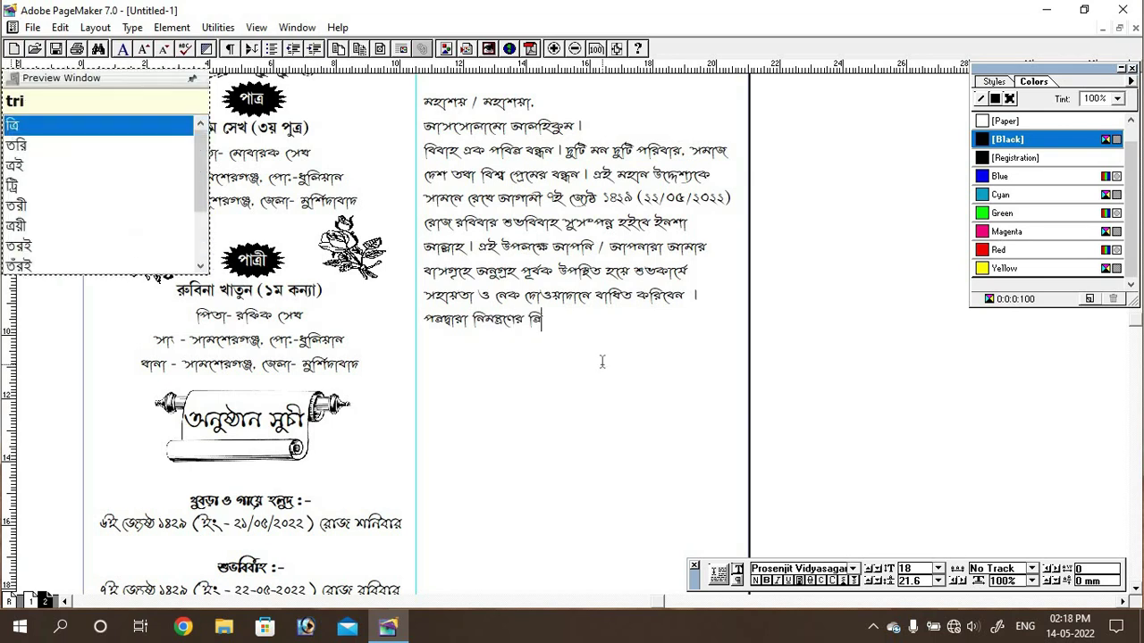
pyautogui.press('Return')
pyautogui.write('iti binIt-')
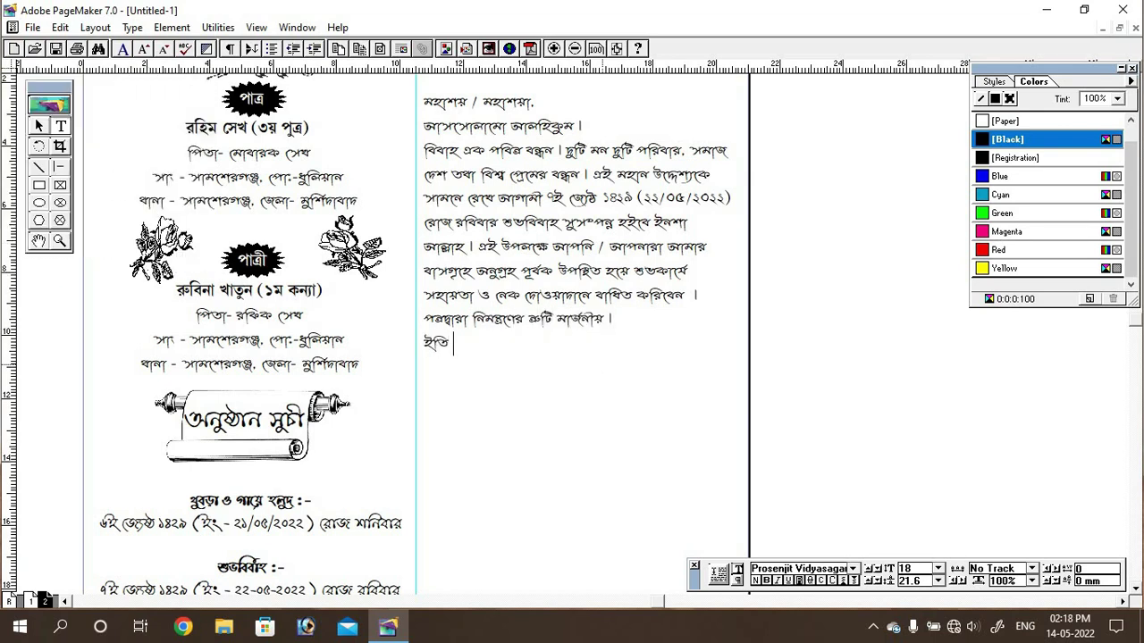
pyautogui.hotkey('ctrl', 'Left')
pyautogui.press('Return')
pyautogui.press('End')
pyautogui.press('Return')
pyautogui.moveTo(234, 524); pyautogui.dragTo(307, 524)
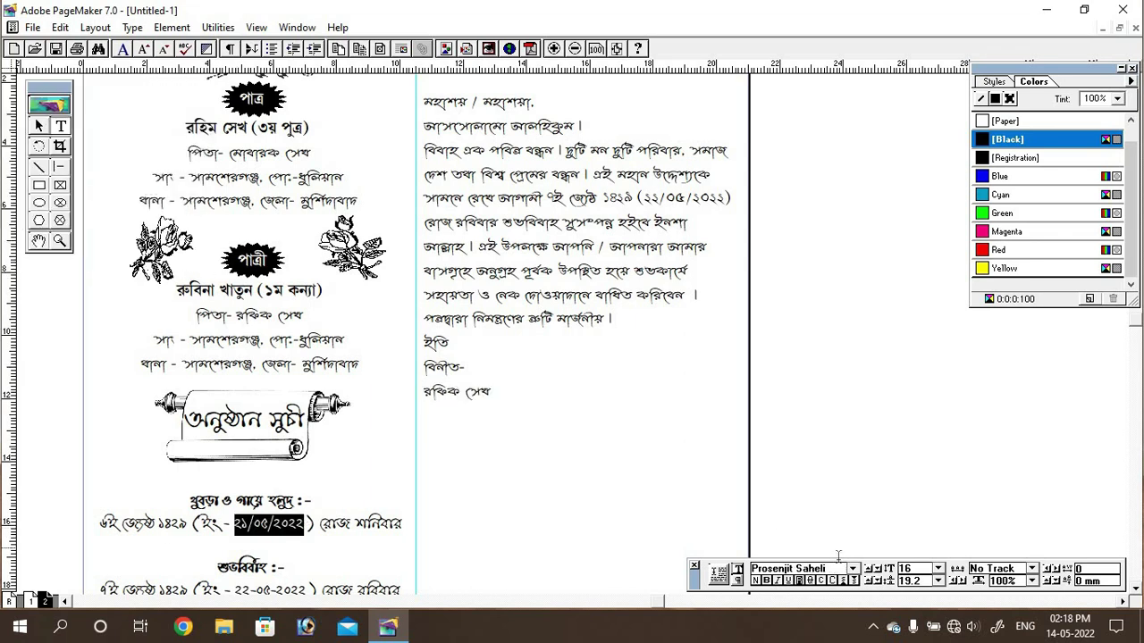
pyautogui.click(852, 568)
pyautogui.click(786, 509)
pyautogui.click(937, 568)
pyautogui.click(467, 554)
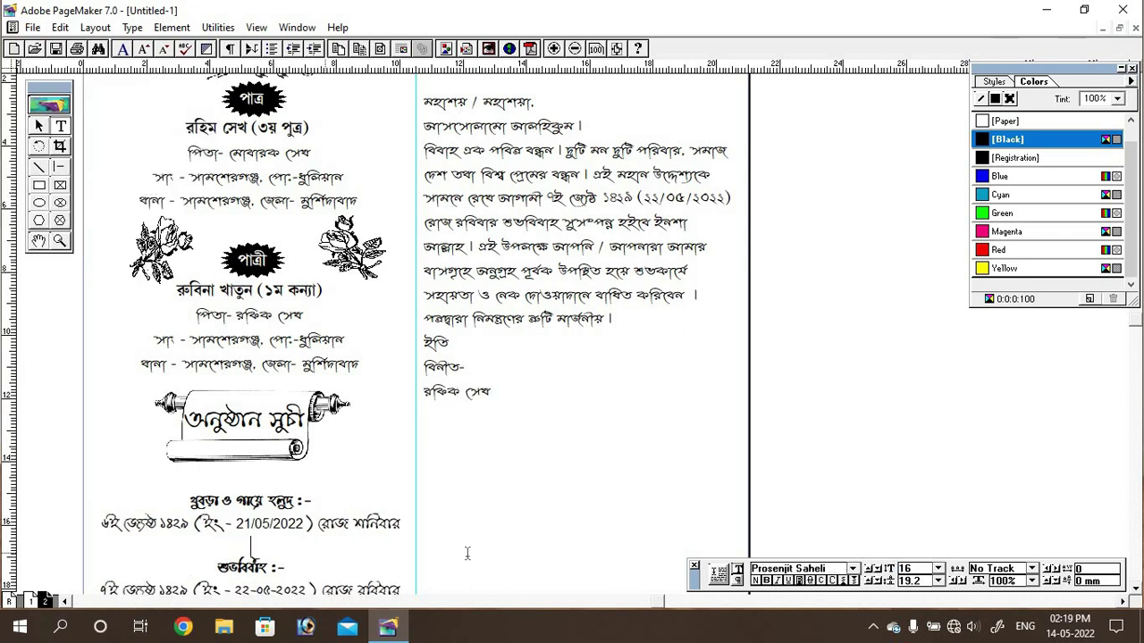
# Step: Set the date 22-05-2022 in Arial
pyautogui.scroll(-3, 467, 554)
pyautogui.moveTo(262, 437); pyautogui.dragTo(331, 437)
pyautogui.click(852, 568)
pyautogui.scroll(10, 833, 536)
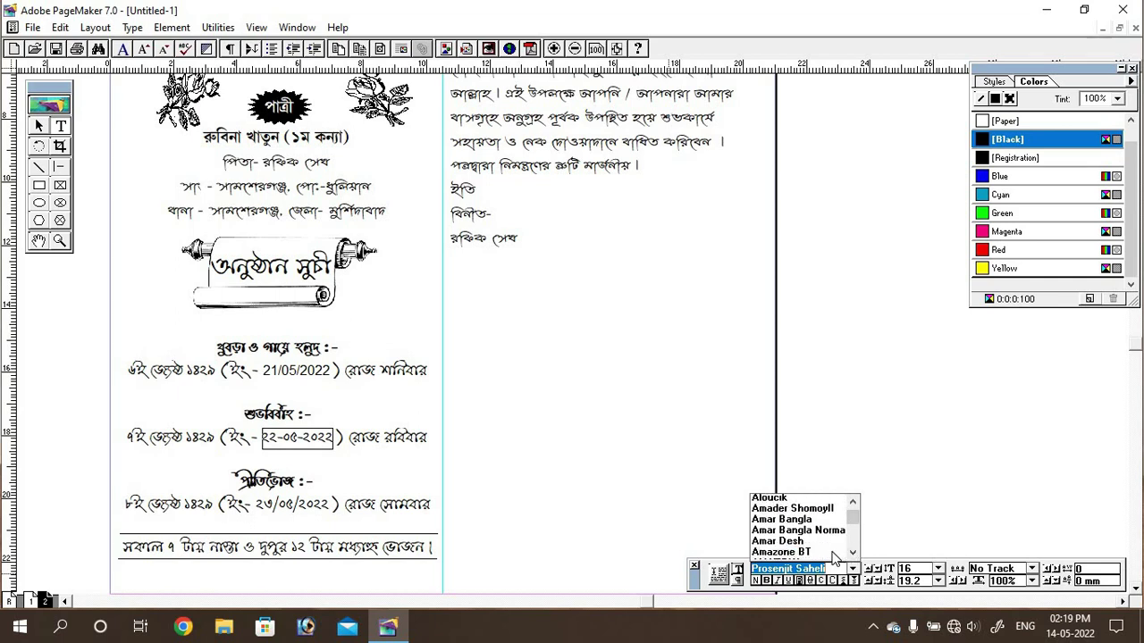
pyautogui.scroll(-2, 833, 536)
pyautogui.click(786, 518)
# Step: Set the date ২৩/০৫/২০২২ in Arial and give it a new size
pyautogui.moveTo(256, 504); pyautogui.dragTo(330, 504)
pyautogui.click(852, 568)
pyautogui.scroll(10, 820, 536)
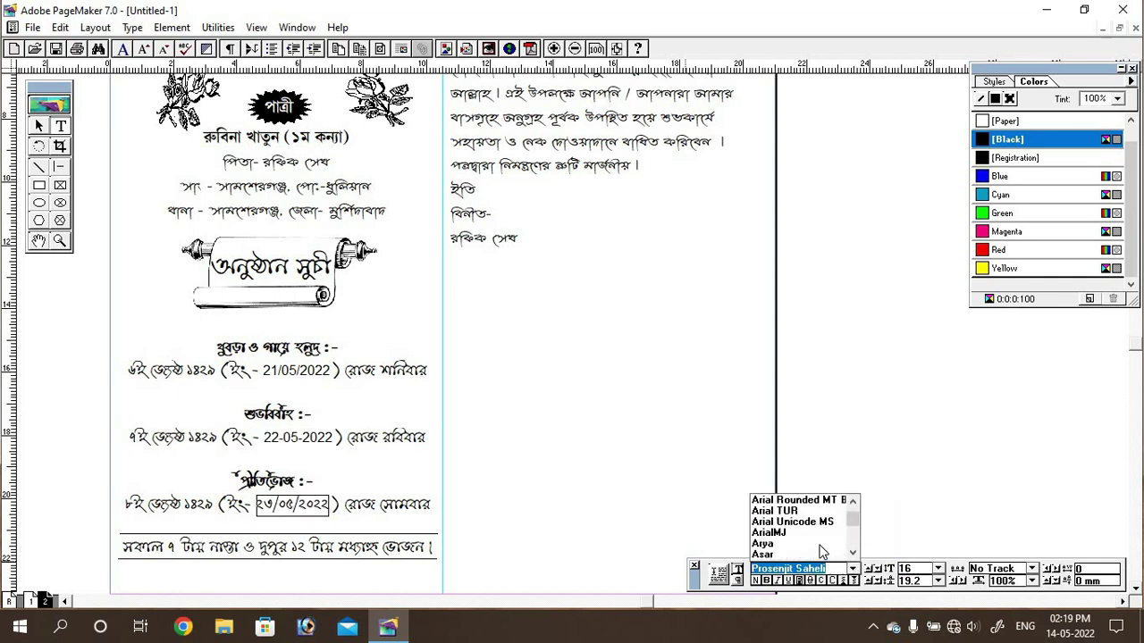
pyautogui.scroll(2, 820, 536)
pyautogui.click(777, 546)
pyautogui.click(937, 568)
pyautogui.click(904, 550)
# Step: Apply the same size to the dates 22-05-2022 and 21/05/2022
pyautogui.moveTo(262, 437); pyautogui.dragTo(331, 437)
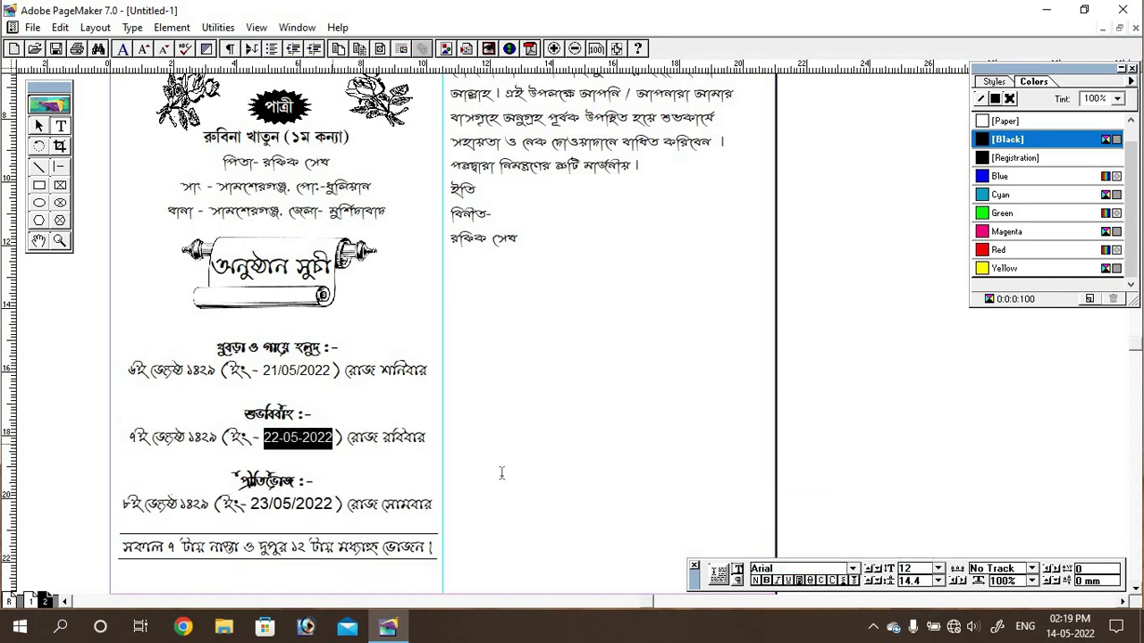
pyautogui.click(937, 568)
pyautogui.click(904, 549)
pyautogui.moveTo(261, 370); pyautogui.dragTo(331, 370)
pyautogui.click(937, 568)
pyautogui.click(904, 550)
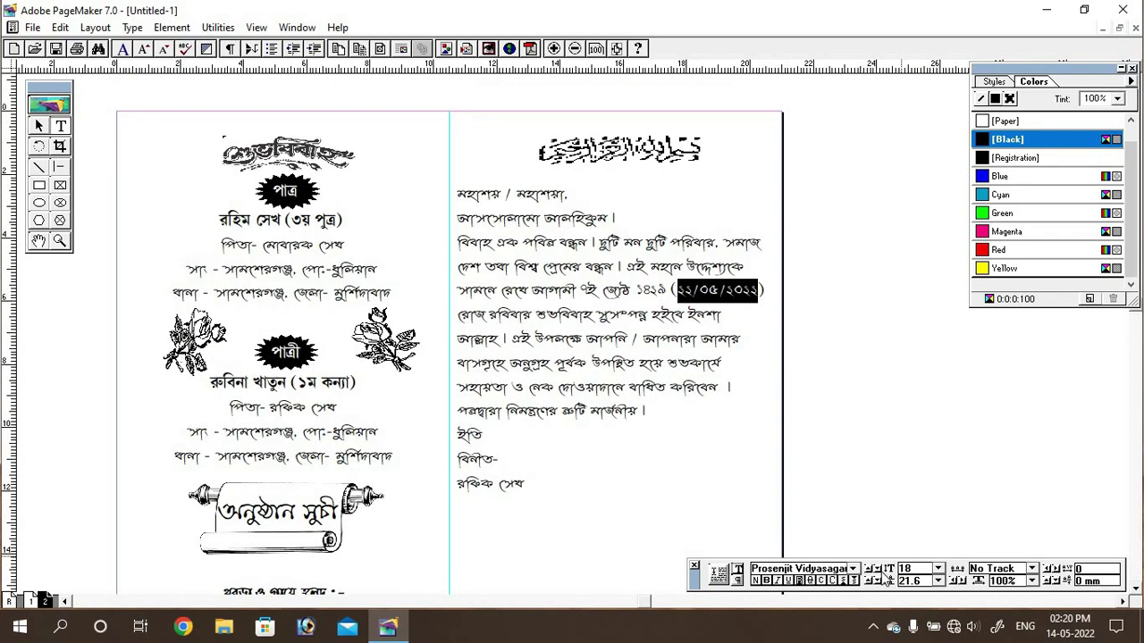
# Step: Set the letter's date 22/05/2022 in Arial at 14 pt
pyautogui.click(853, 568)
pyautogui.scroll(2, 804, 527)
pyautogui.click(777, 518)
pyautogui.click(937, 569)
pyautogui.click(905, 549)
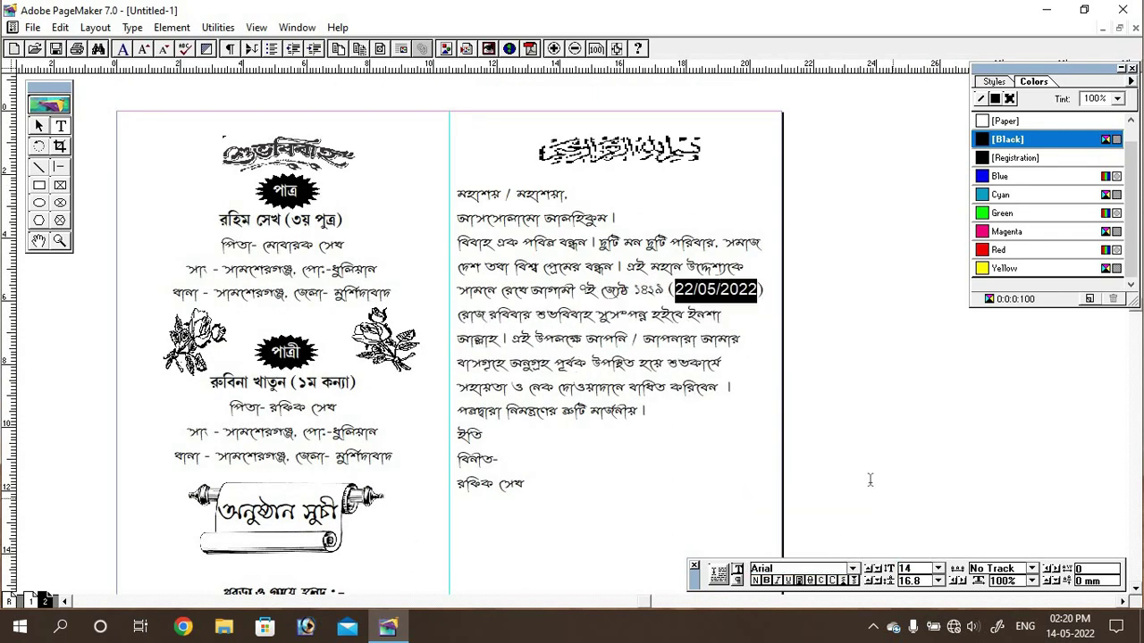
pyautogui.click(937, 568)
# Step: Select the whole invitation letter and set it to 20 pt
pyautogui.click(652, 344)
pyautogui.hotkey('ctrl', 'a')
pyautogui.click(938, 568)
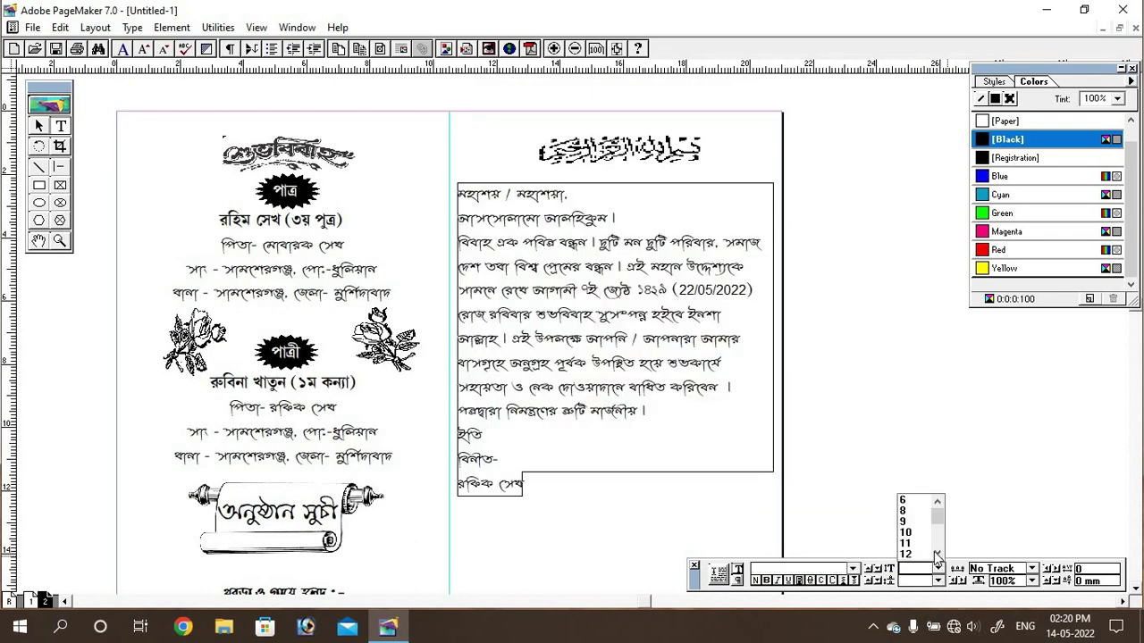
pyautogui.click(935, 559)
pyautogui.click(937, 568)
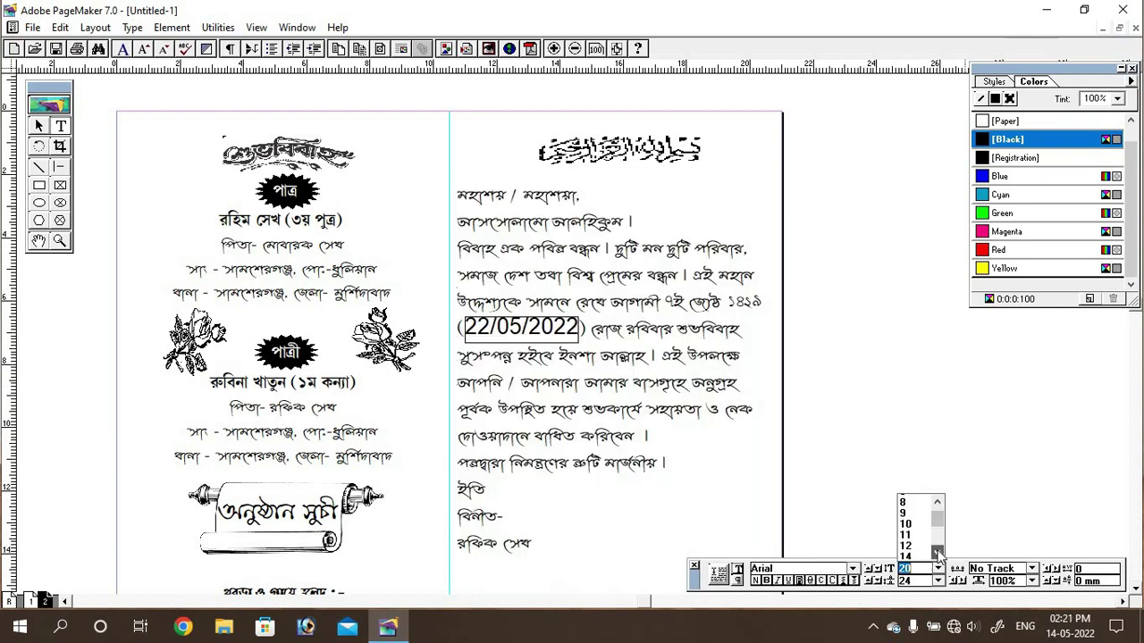
pyautogui.click(935, 555)
pyautogui.scroll(-5, 509, 329)
pyautogui.scroll(5, 509, 329)
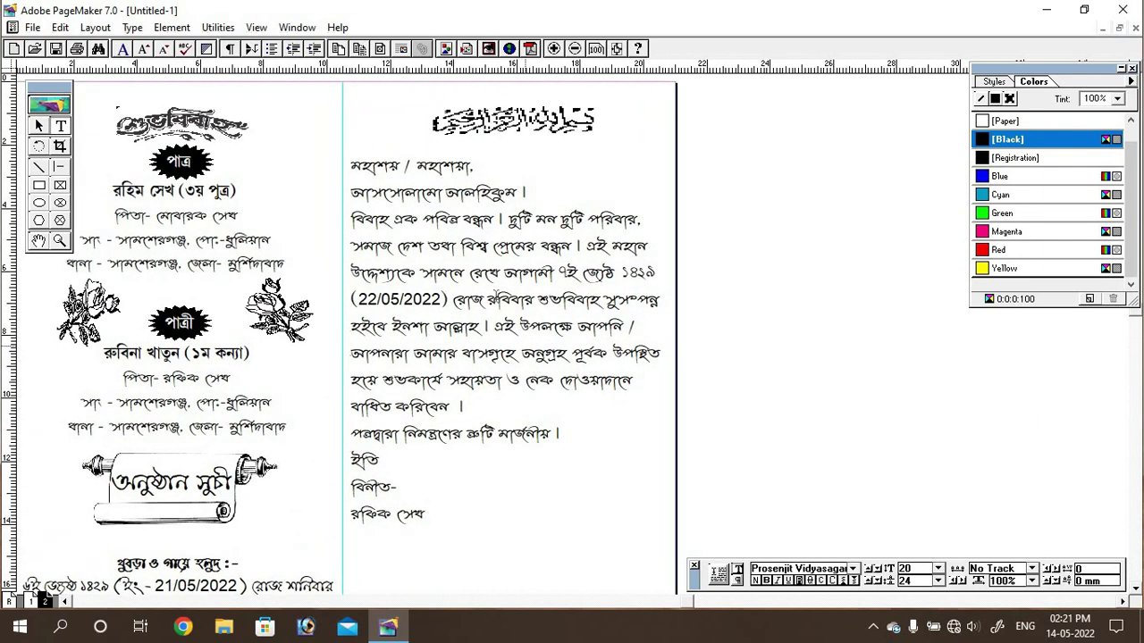
# Step: Change the selected letter text to the Prosenjit Side Bar font
pyautogui.click(853, 568)
pyautogui.click(840, 518)
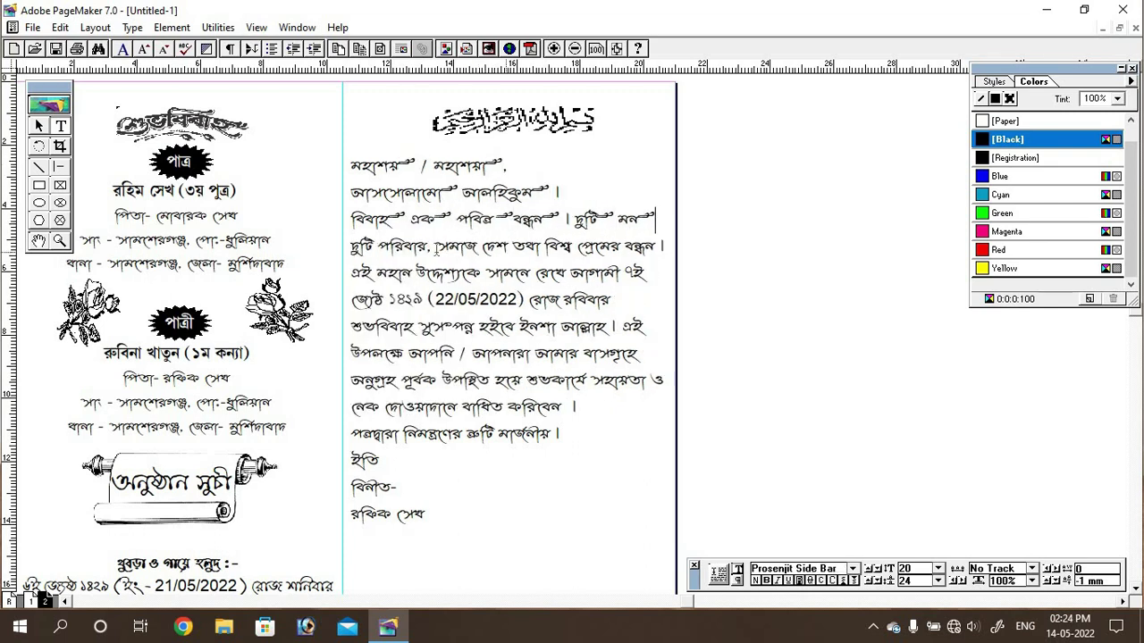
pyautogui.click(533, 302)
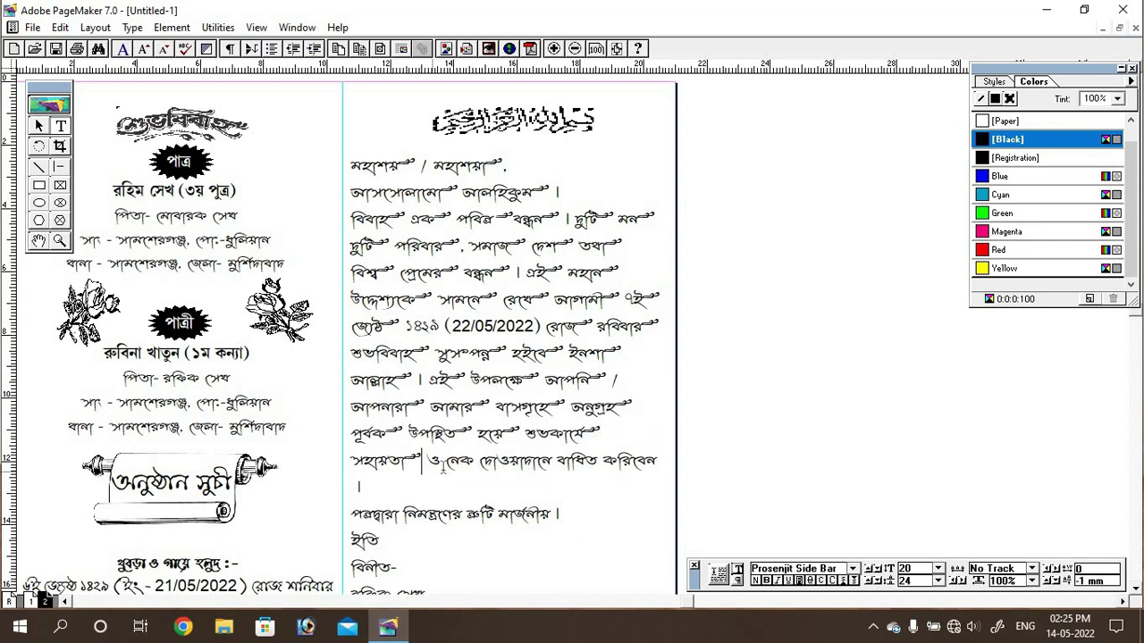
# Step: Move the page to review the letter's lower lines and signature
pyautogui.moveTo(501, 485); pyautogui.dragTo(497, 333)
pyautogui.moveTo(484, 406); pyautogui.dragTo(479, 352)
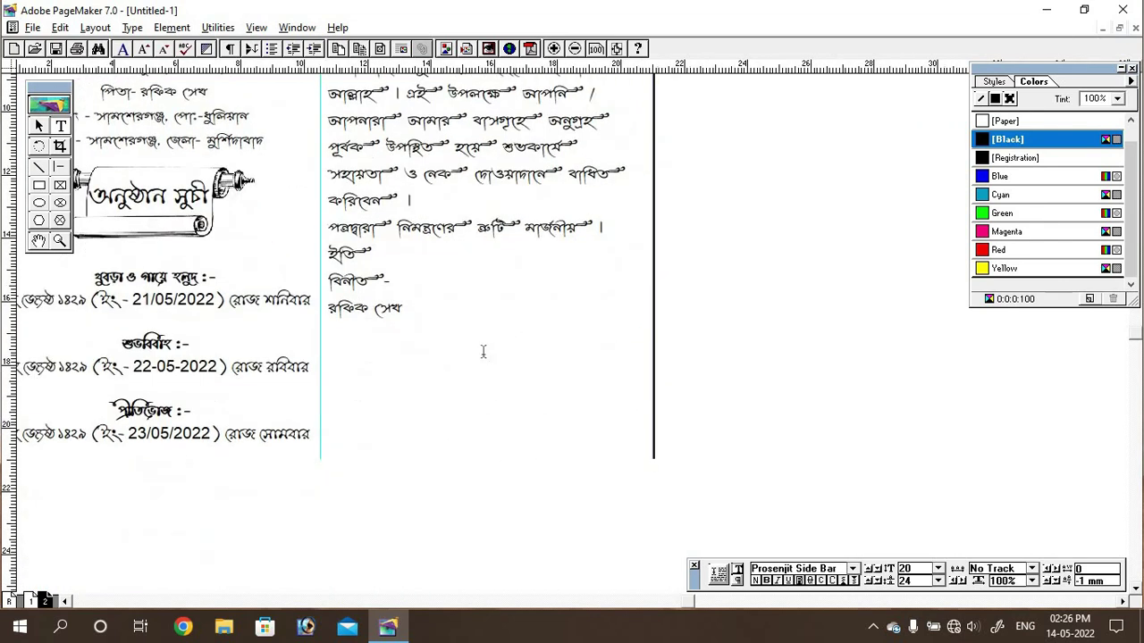
pyautogui.click(367, 308)
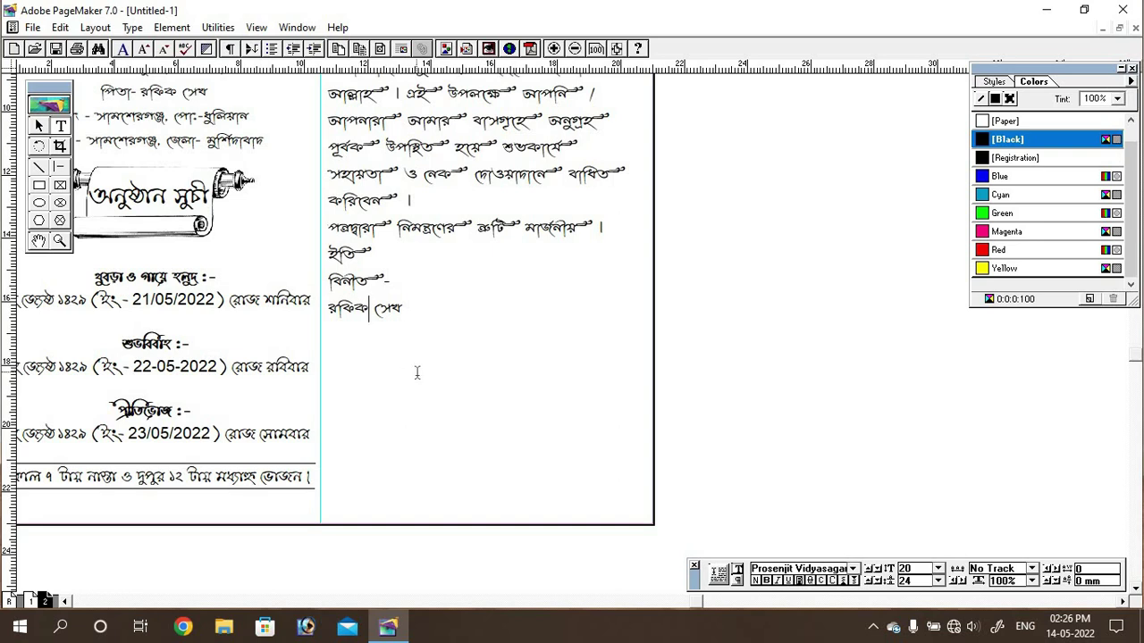
pyautogui.scroll(-2, 469, 420)
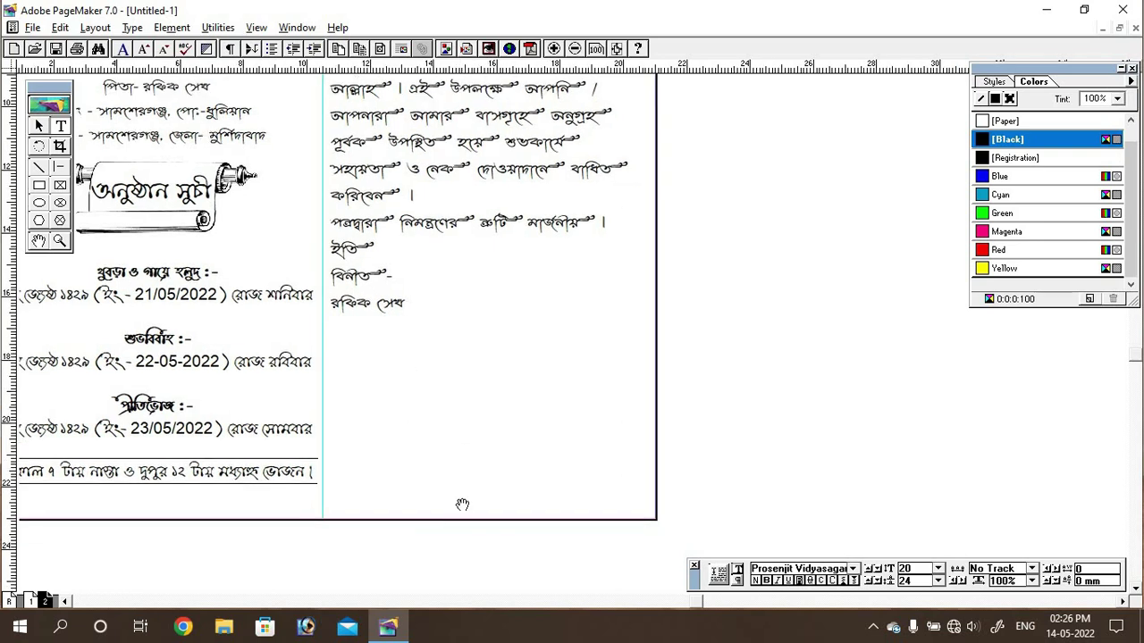
pyautogui.scroll(5, 462, 503)
pyautogui.scroll(2, 489, 422)
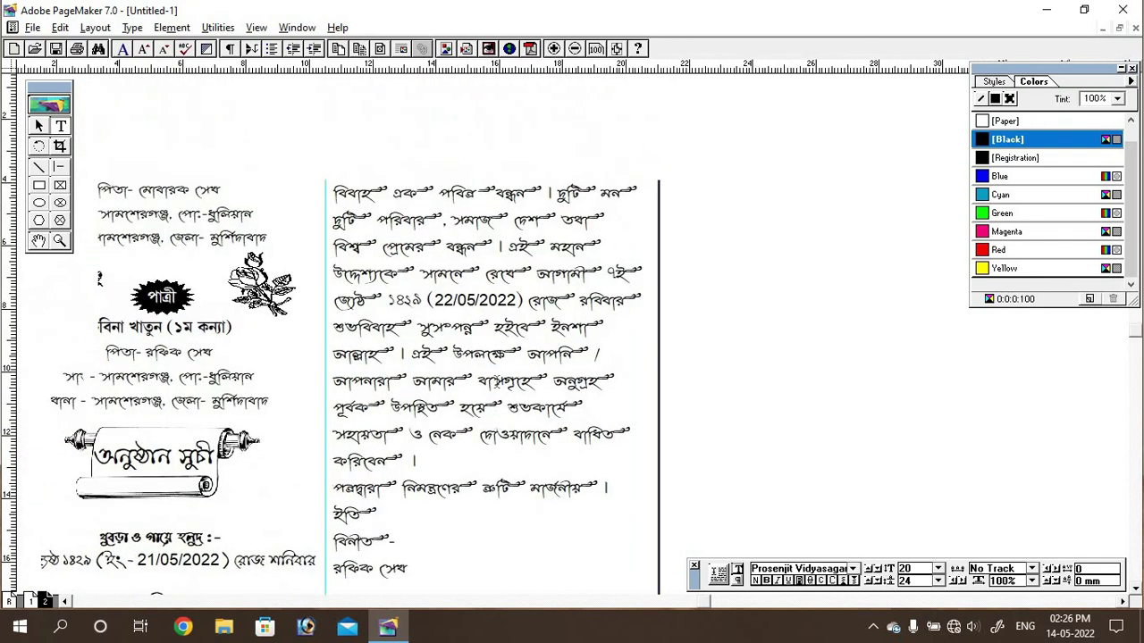
pyautogui.scroll(3, 497, 395)
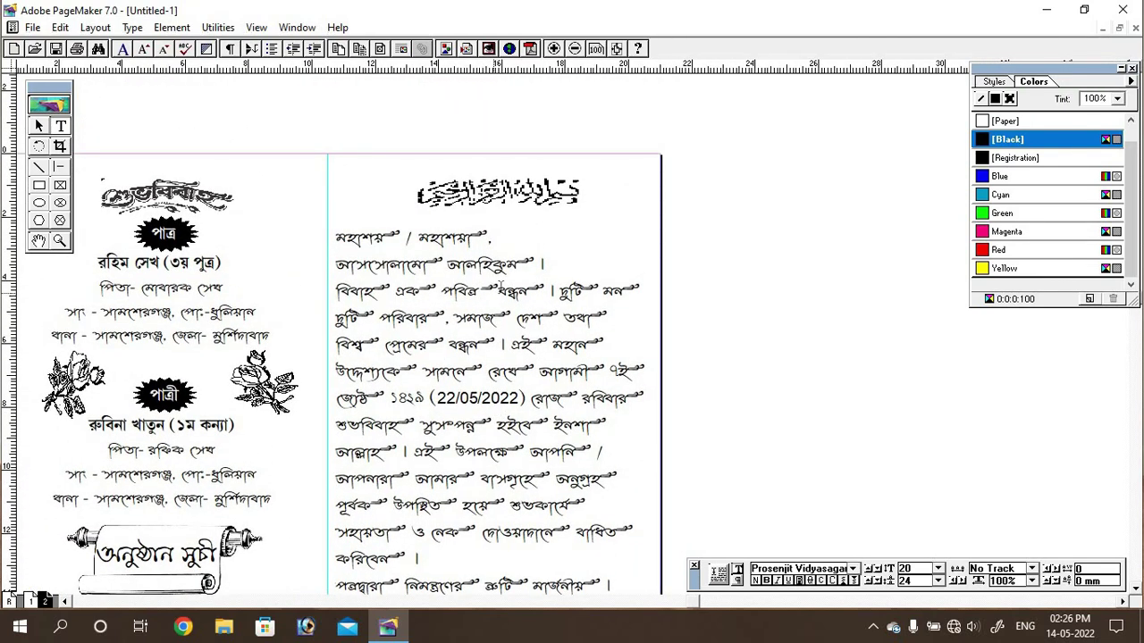
# Step: Delete about five lines of the letter, then undo to restore them
pyautogui.click(720, 288)
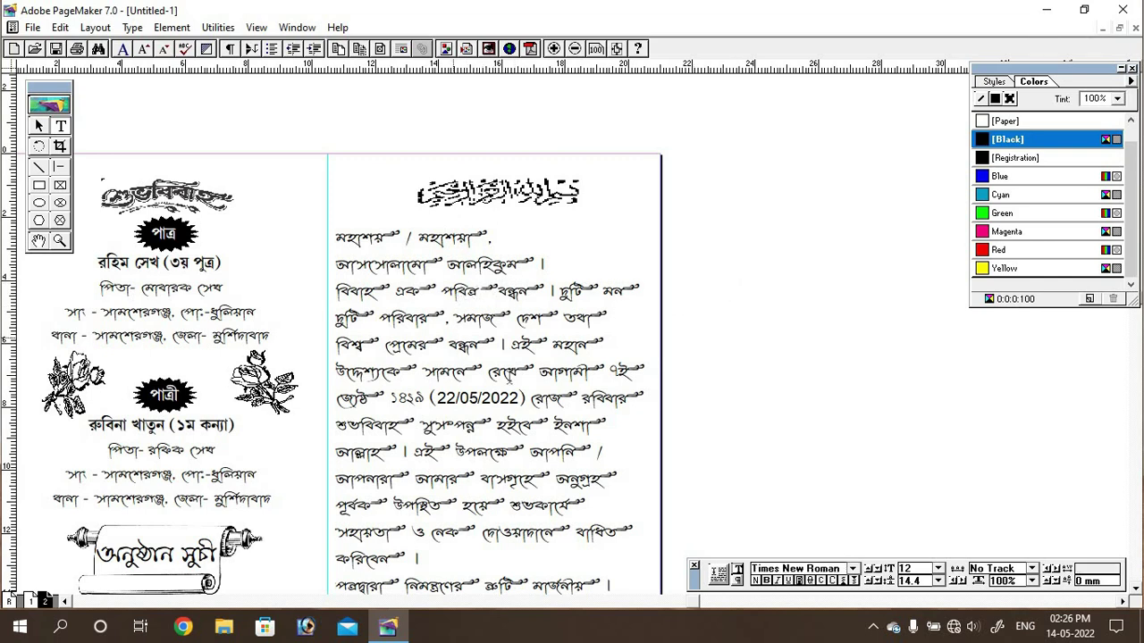
pyautogui.moveTo(501, 463); pyautogui.dragTo(517, 371)
pyautogui.press('Delete')
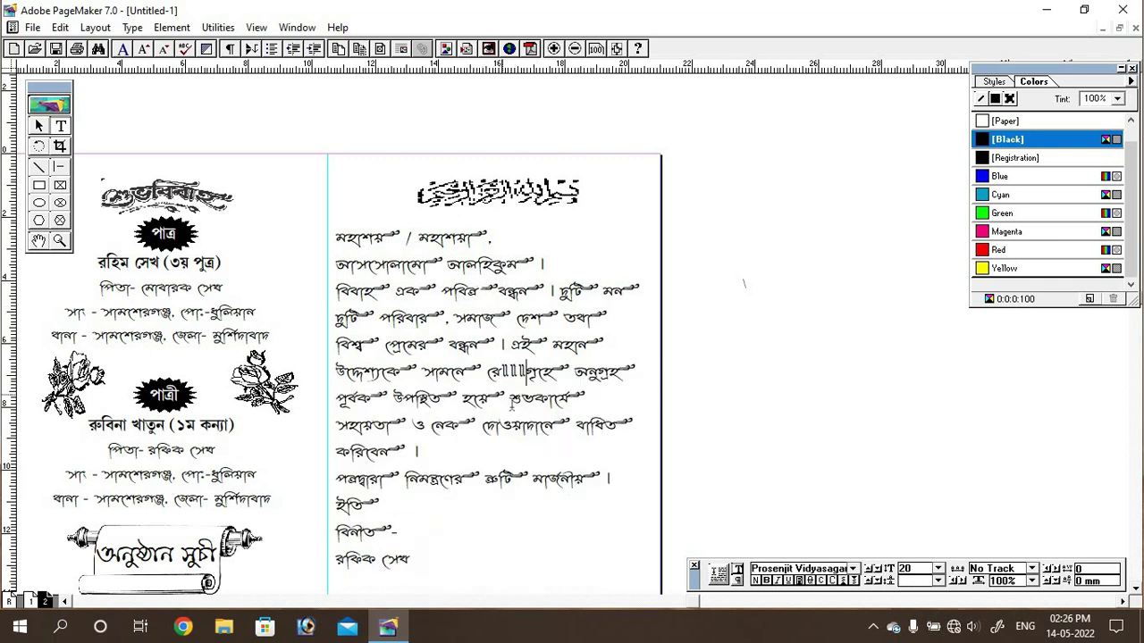
pyautogui.hotkey('ctrl', 'z')
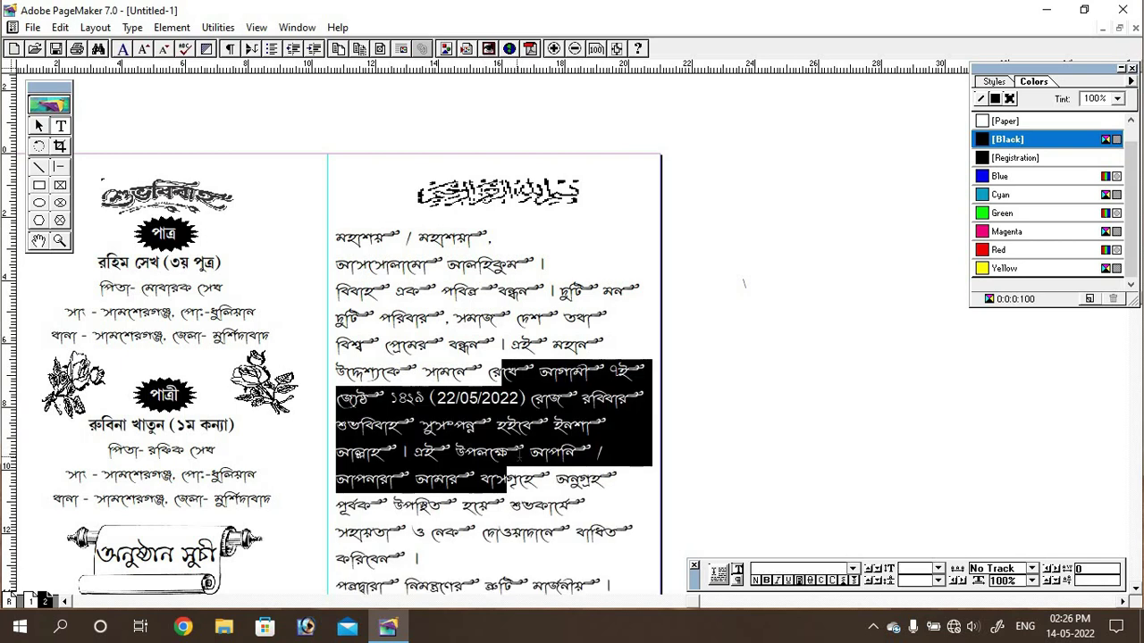
pyautogui.click(614, 453)
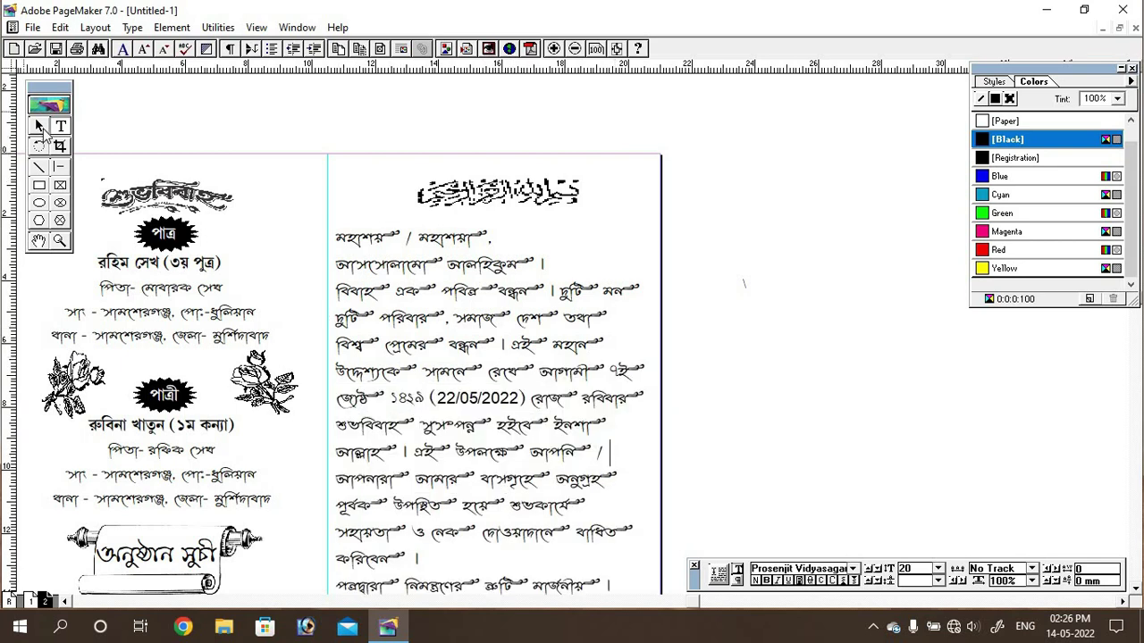
# Step: With the Pointer tool, pull the letter text block's left edge slightly inward
pyautogui.click(40, 127)
pyautogui.click(381, 284)
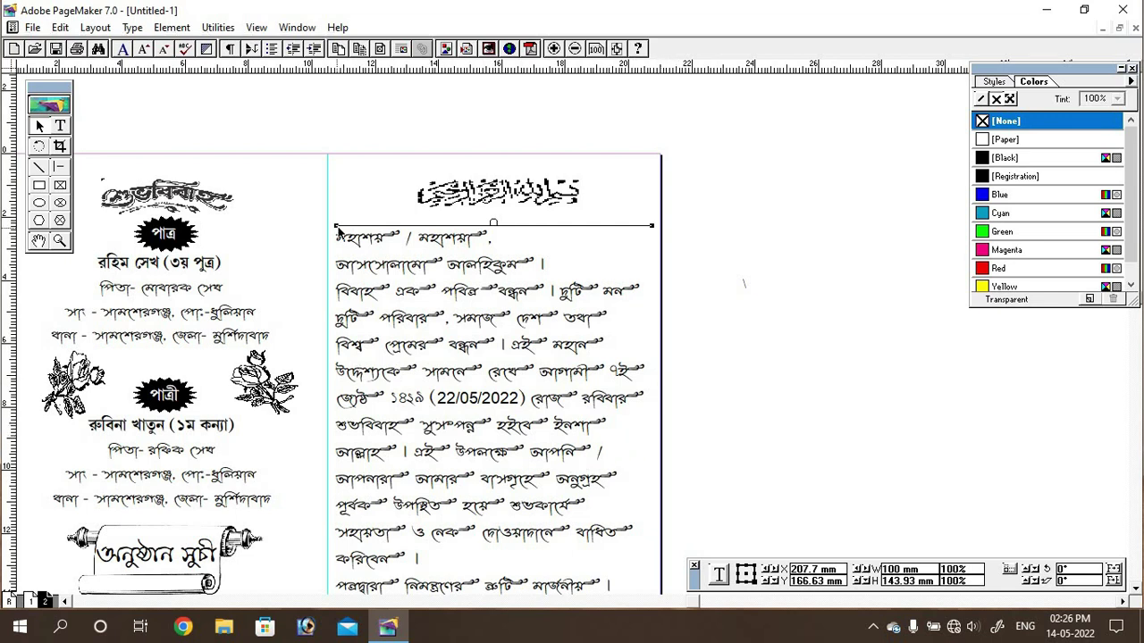
pyautogui.moveTo(337, 228); pyautogui.dragTo(342, 226)
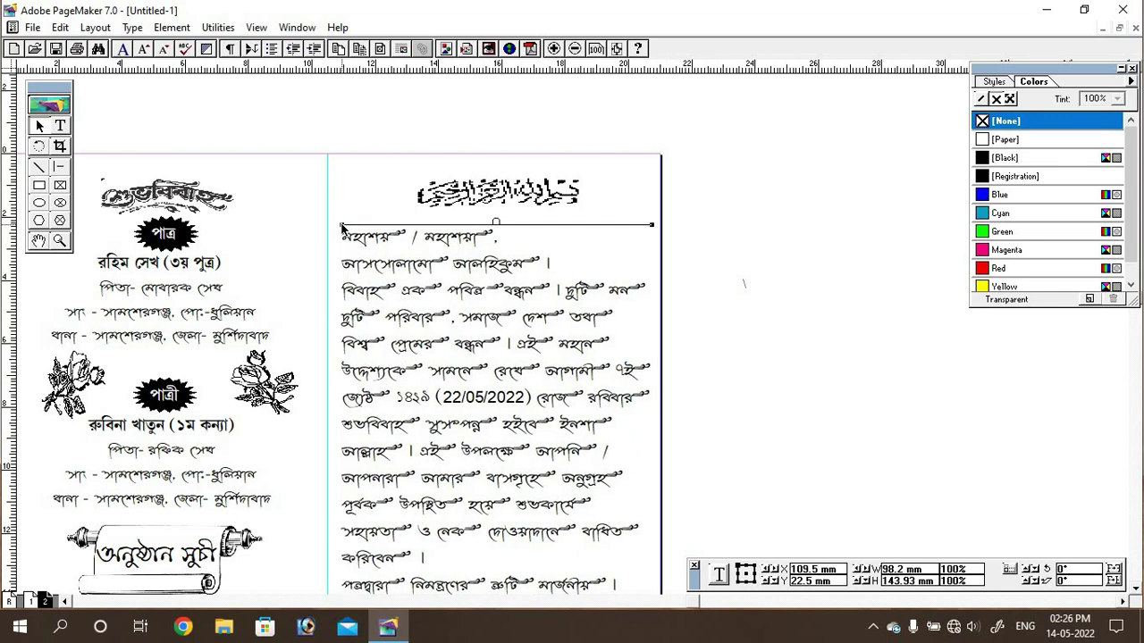
pyautogui.click(720, 367)
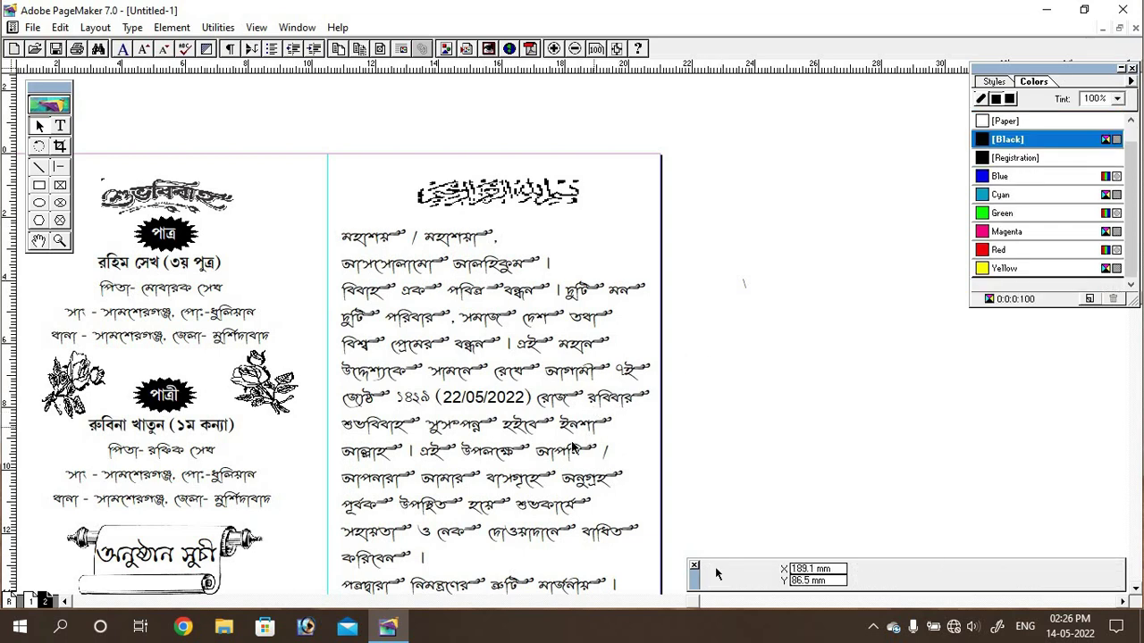
pyautogui.moveTo(560, 450); pyautogui.dragTo(588, 237)
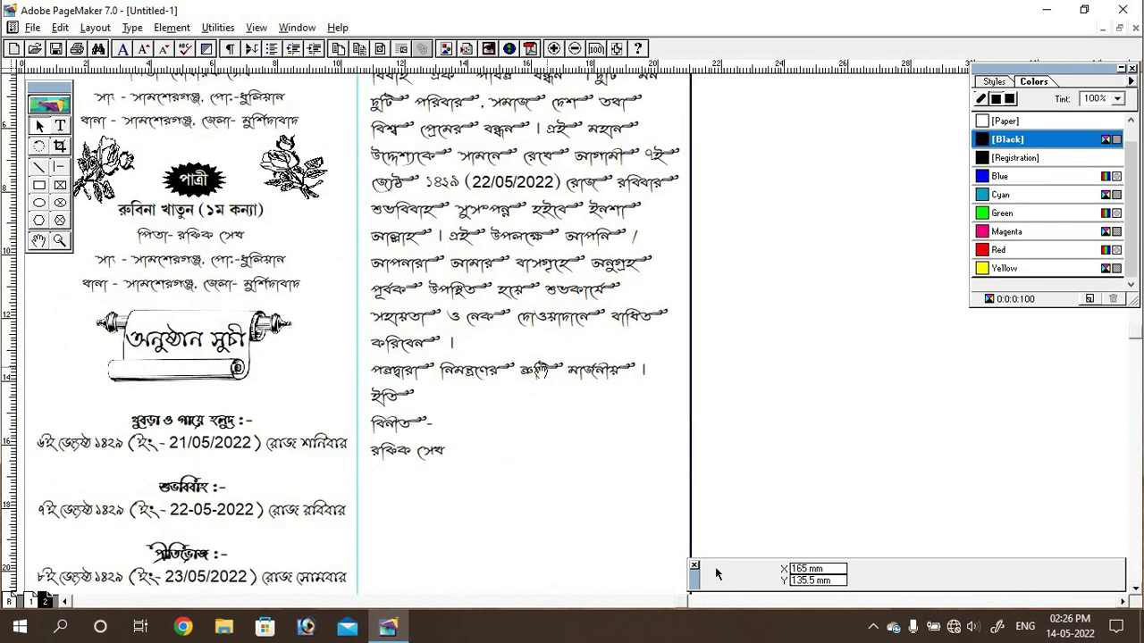
# Step: Select the three closing lines and try centre, then right alignment
pyautogui.scroll(-2, 487, 326)
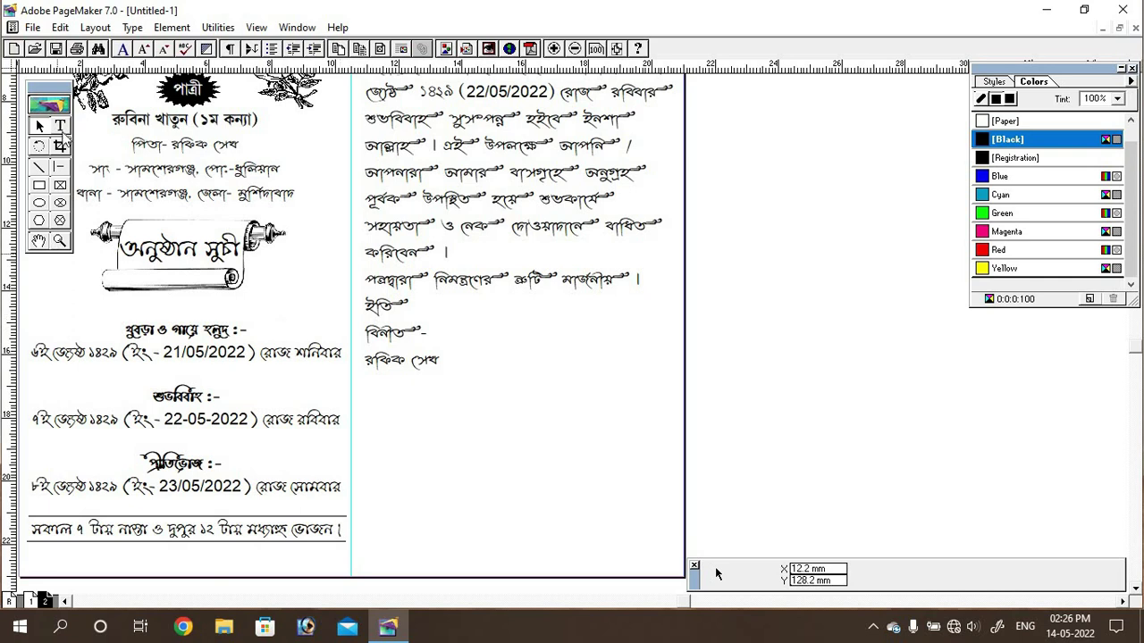
pyautogui.click(61, 127)
pyautogui.moveTo(364, 305); pyautogui.dragTo(445, 369)
pyautogui.click(738, 580)
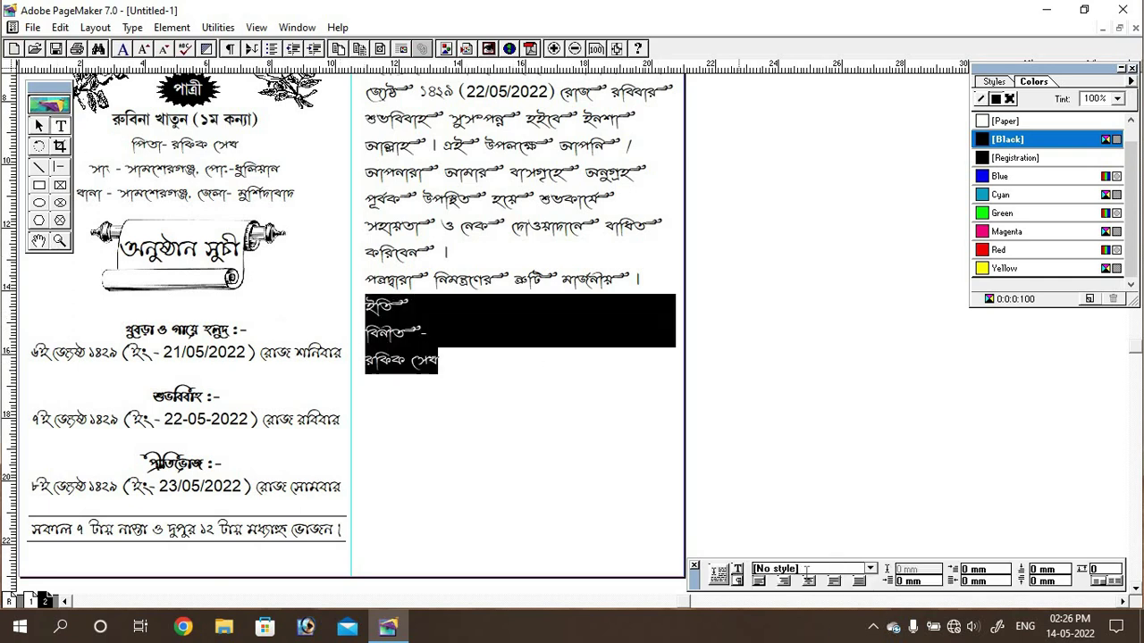
pyautogui.click(792, 582)
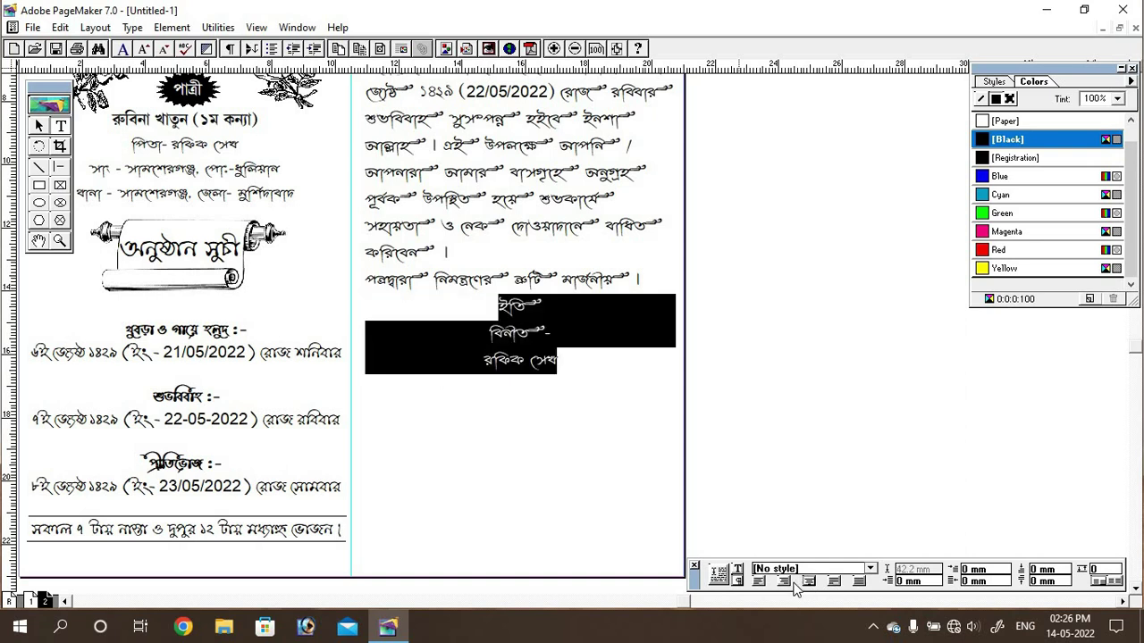
pyautogui.hotkey('ctrl', 'shift', 'r')
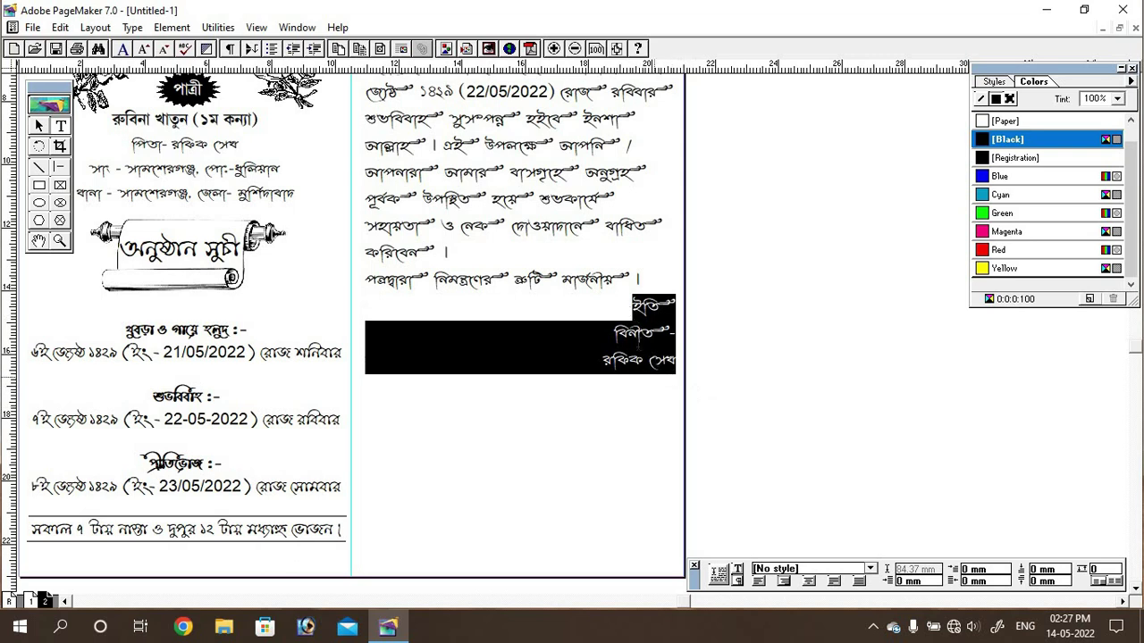
# Step: Reselect the closing lines, left-align them, and place the cursor after ইতি
pyautogui.click(635, 335)
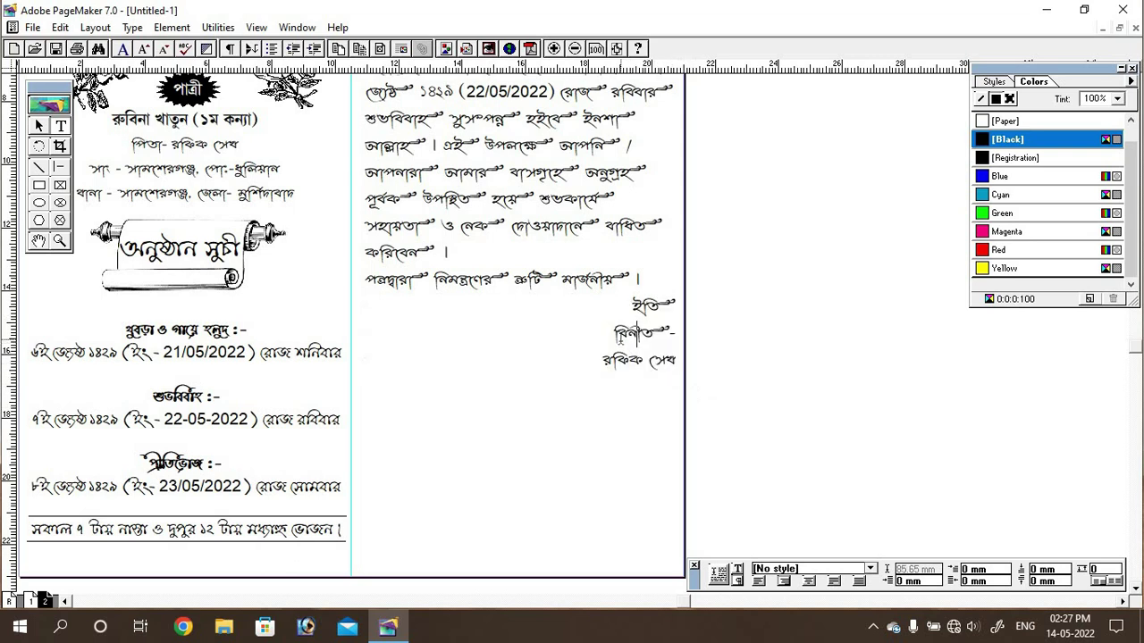
pyautogui.moveTo(637, 306); pyautogui.dragTo(677, 366)
pyautogui.click(759, 582)
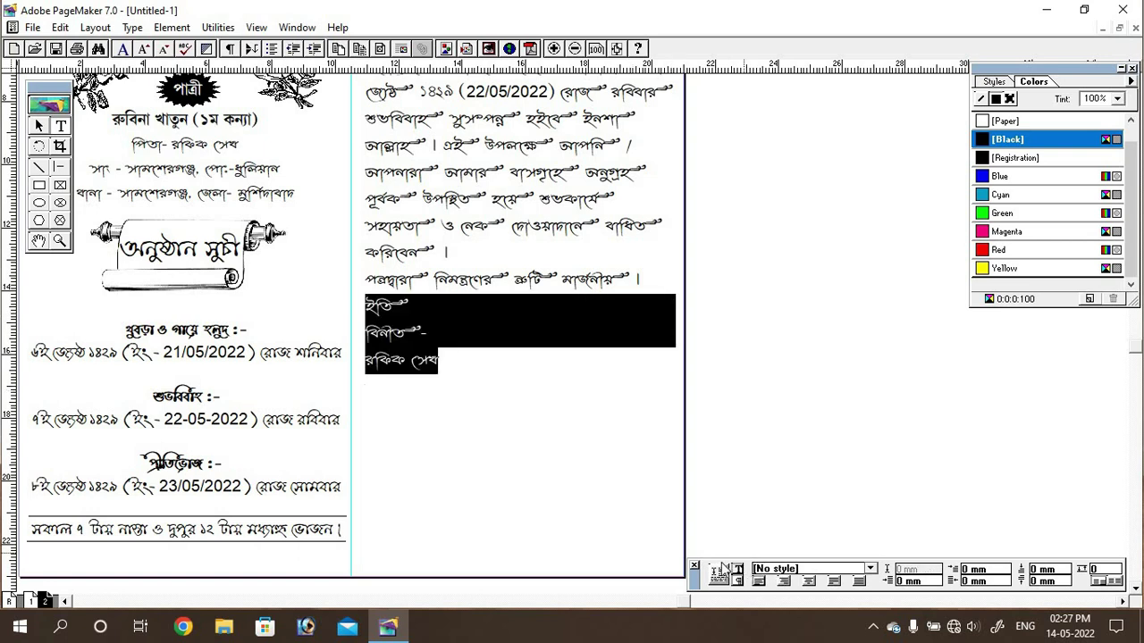
pyautogui.click(736, 569)
pyautogui.click(390, 306)
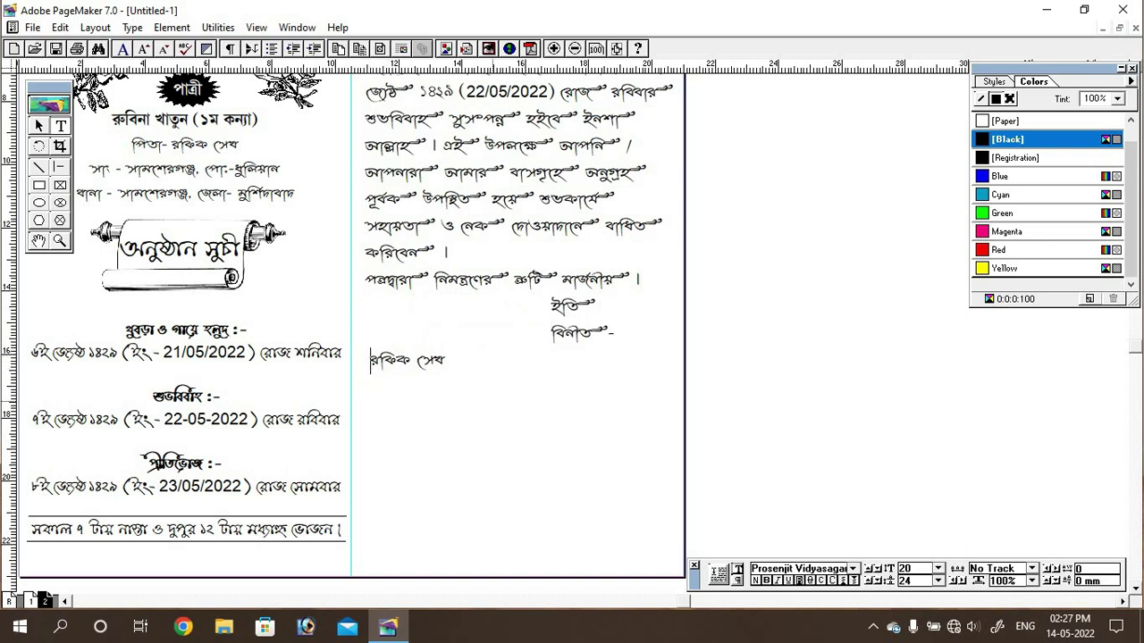
pyautogui.moveTo(536, 364); pyautogui.dragTo(653, 458)
pyautogui.click(854, 569)
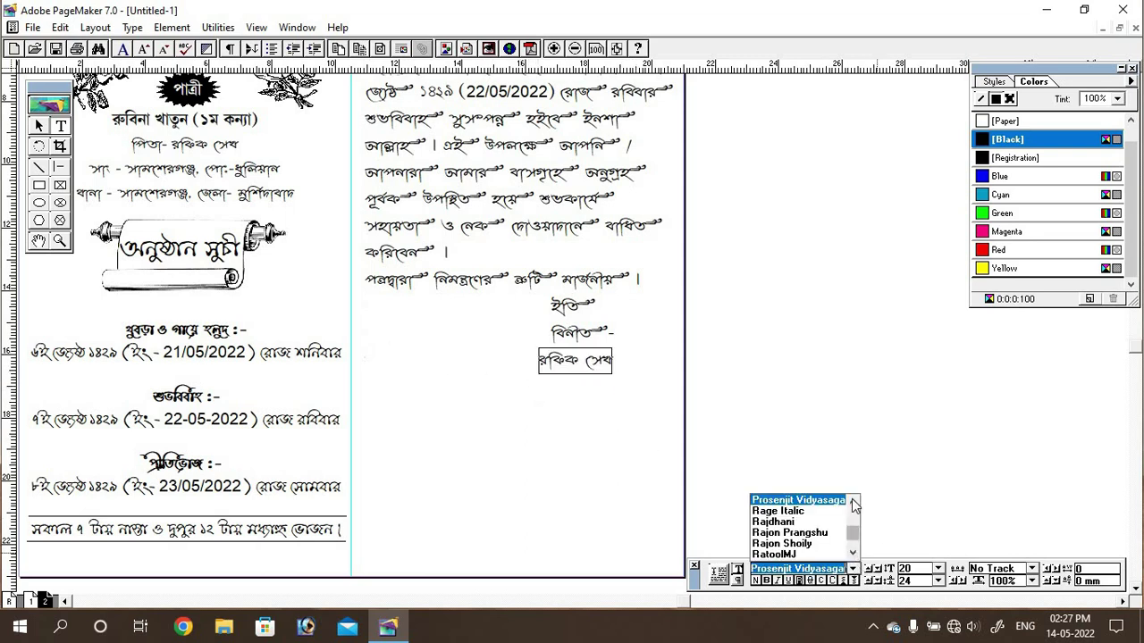
pyautogui.click(854, 501)
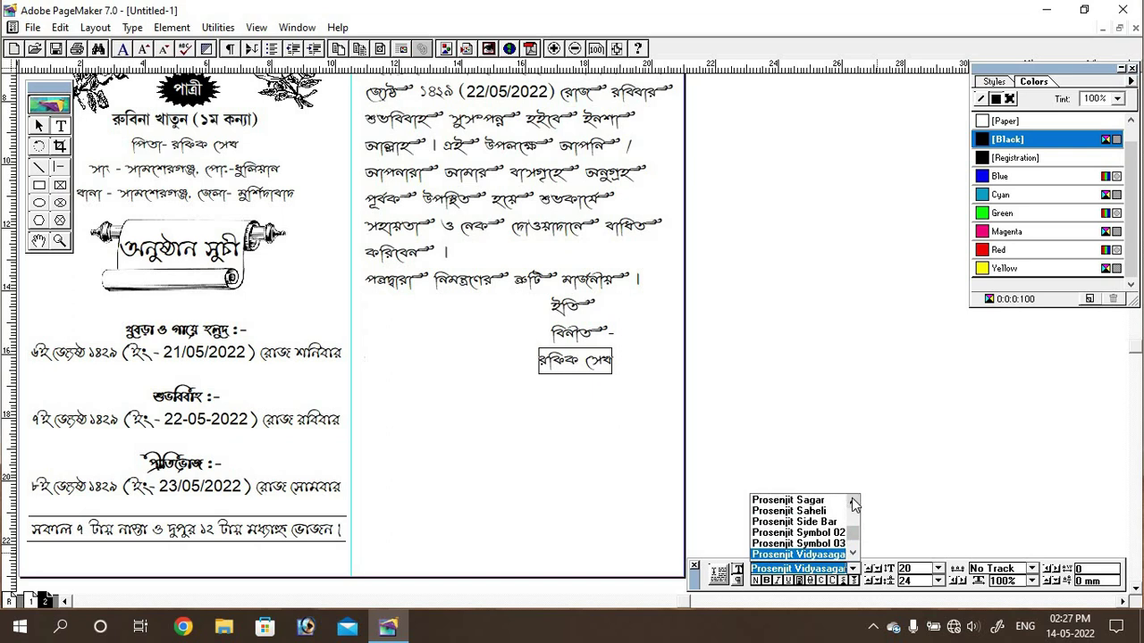
pyautogui.click(806, 498)
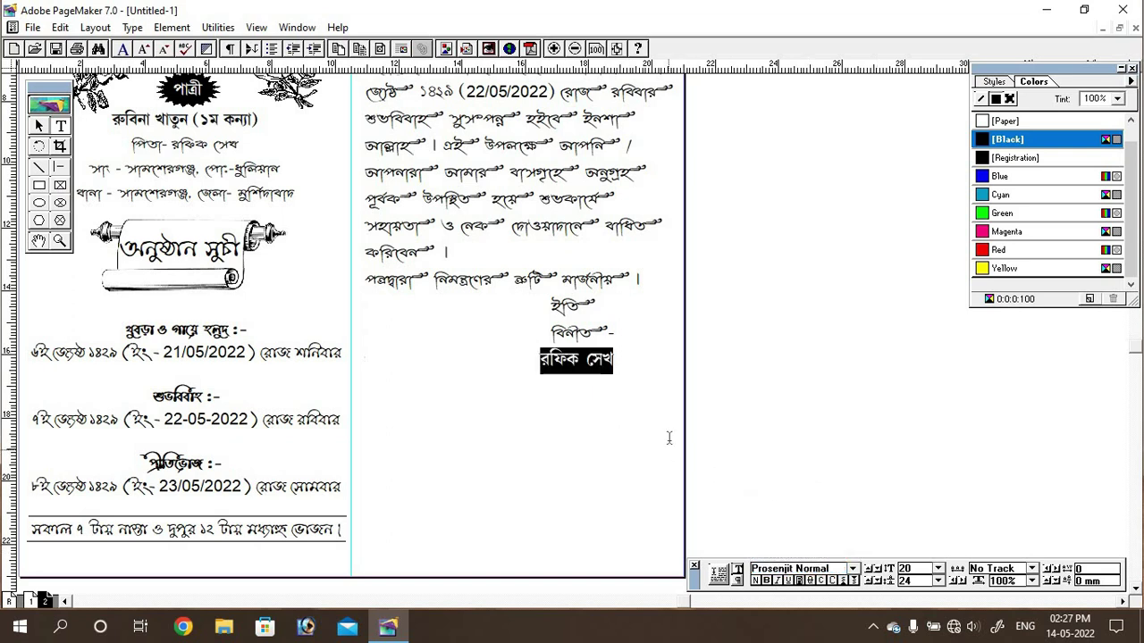
pyautogui.click(590, 358)
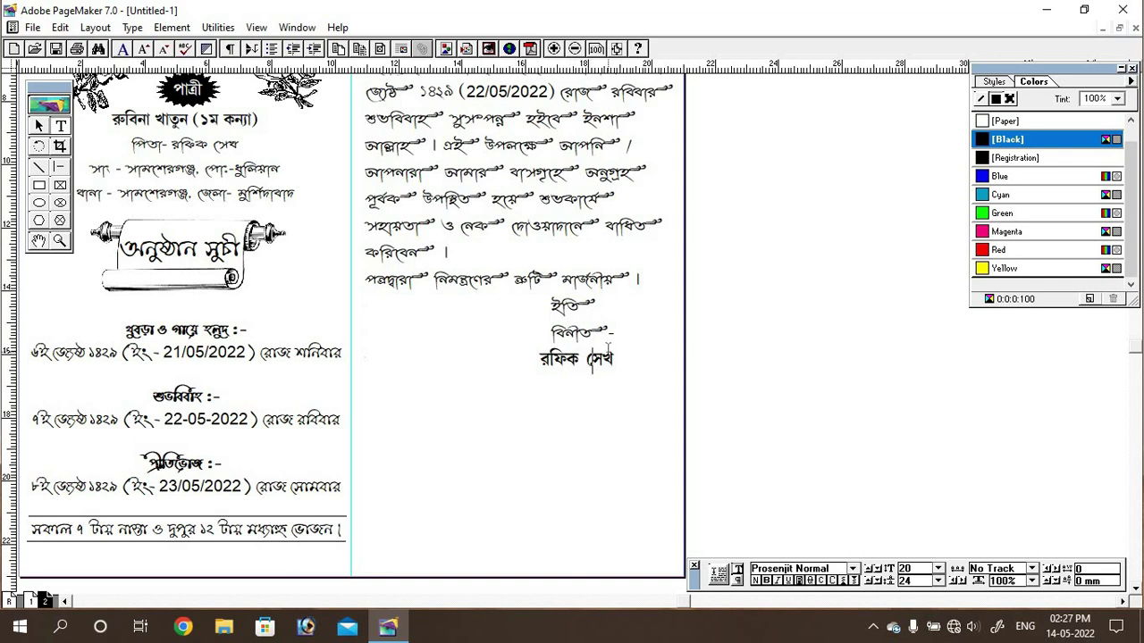
pyautogui.hotkey('ctrl', '-')
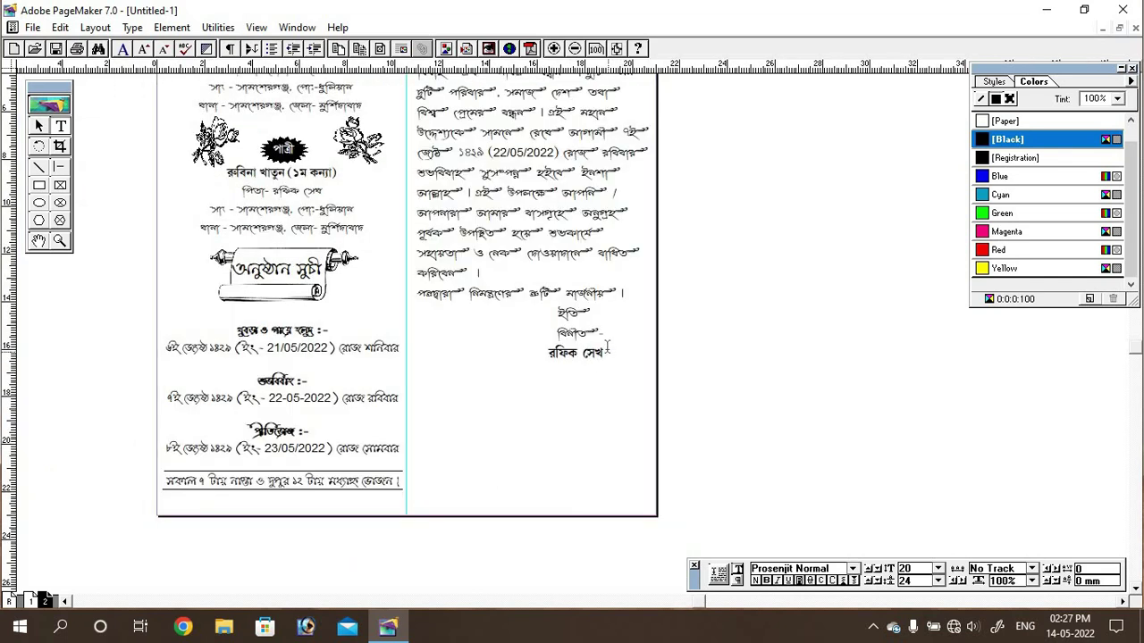
pyautogui.scroll(2, 715, 271)
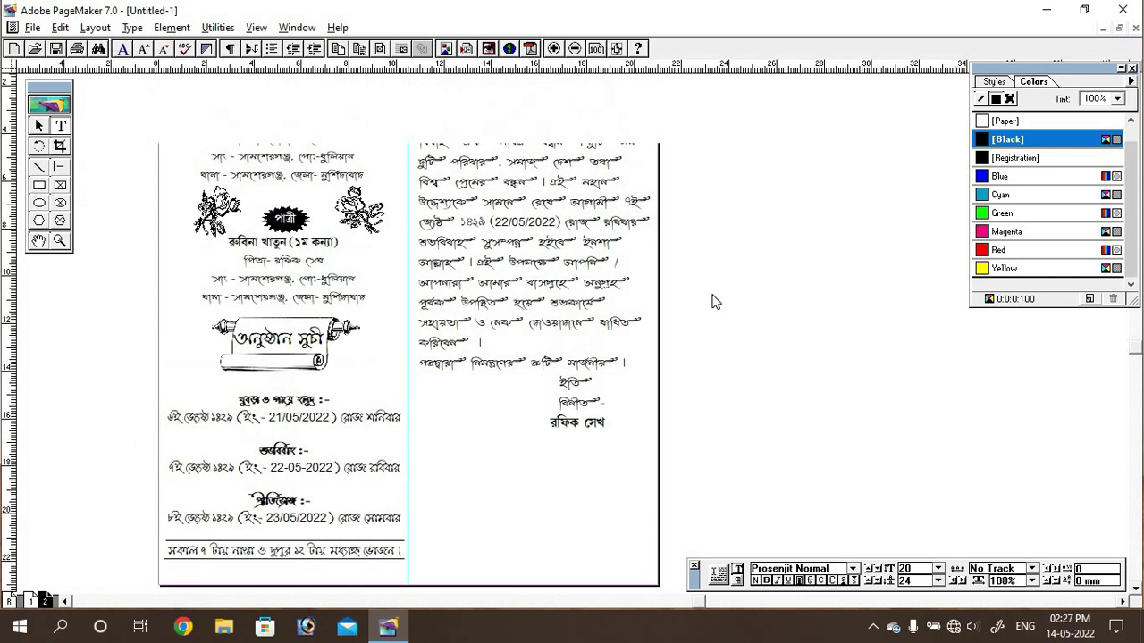
pyautogui.moveTo(713, 212); pyautogui.dragTo(717, 229)
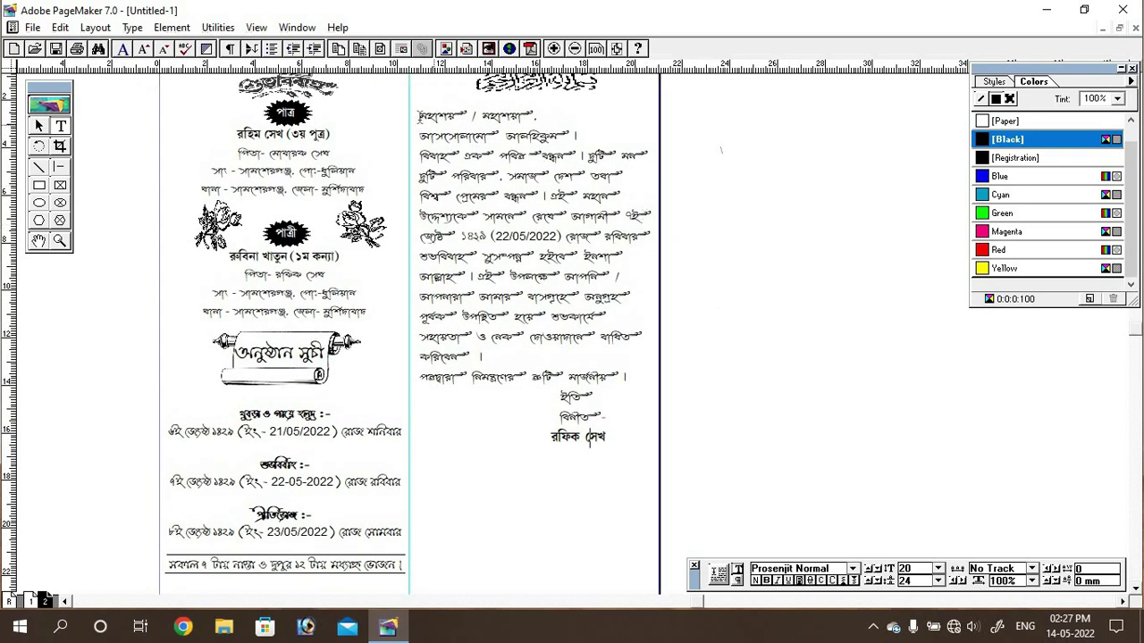
# Step: Select all letter text and resize it to 24 pt, then 22 pt
pyautogui.moveTo(418, 116); pyautogui.dragTo(634, 442)
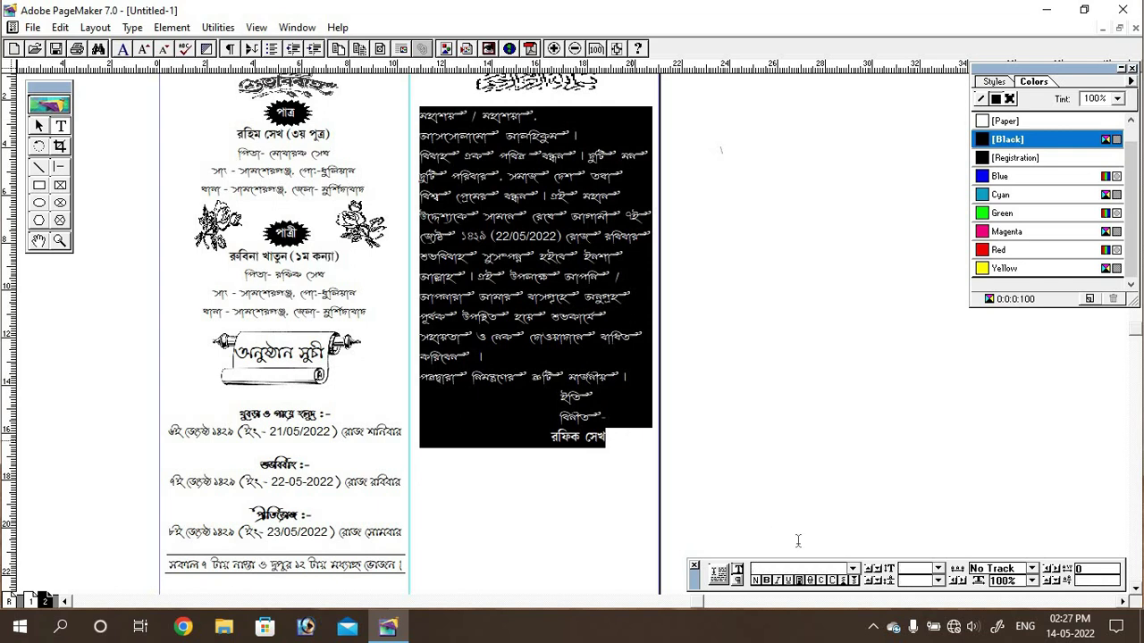
pyautogui.click(938, 569)
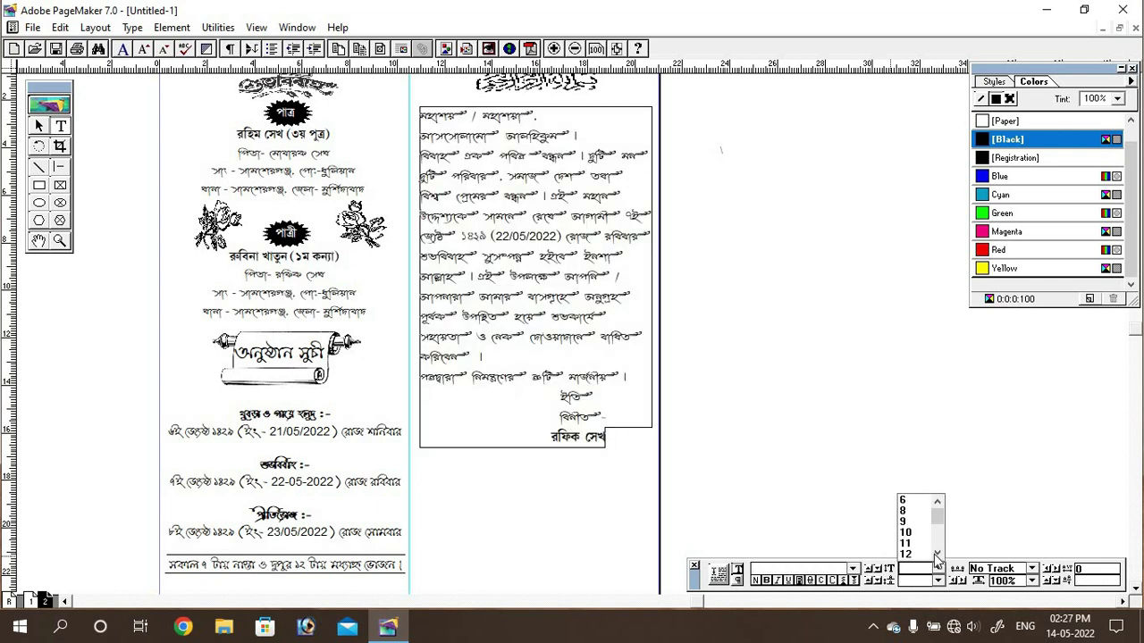
pyautogui.click(937, 555)
pyautogui.click(937, 555)
pyautogui.click(937, 555)
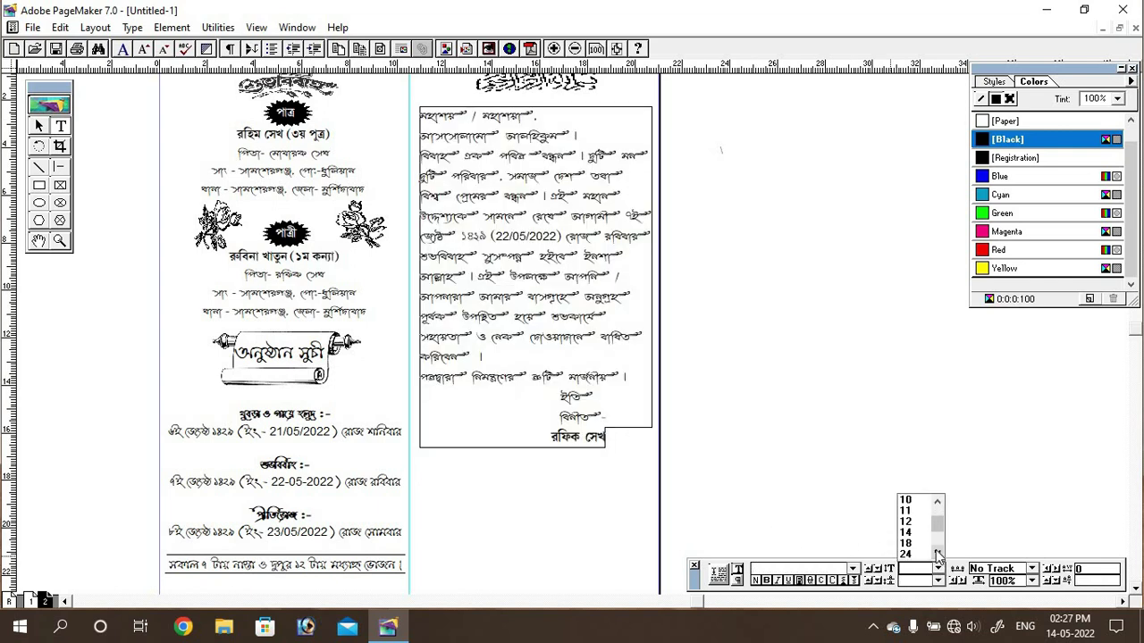
pyautogui.click(910, 554)
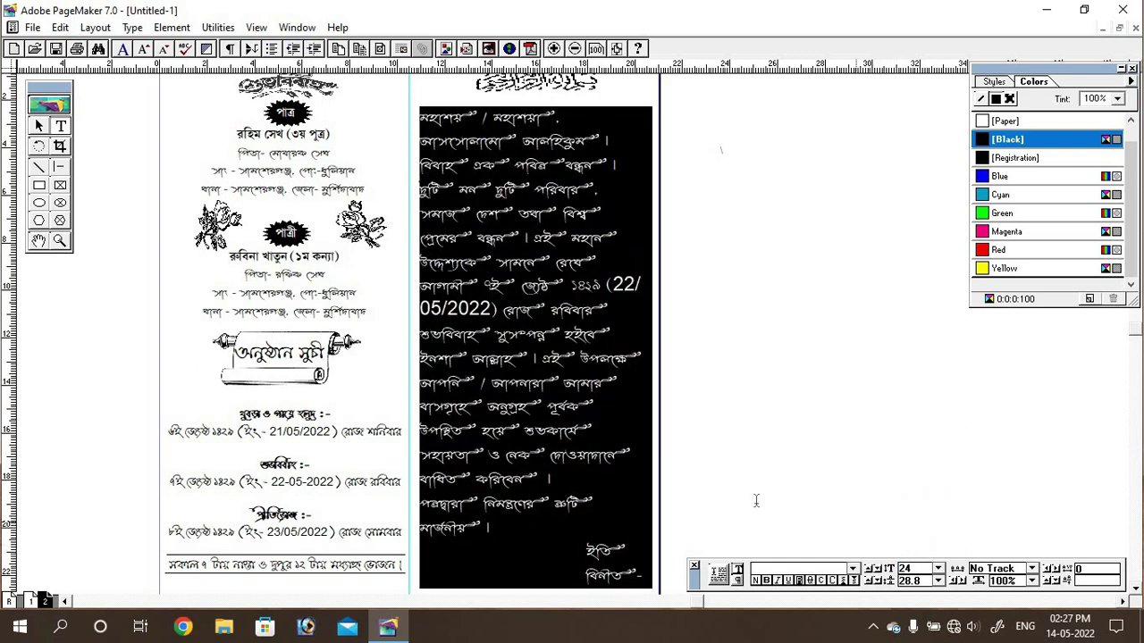
pyautogui.doubleClick(907, 572)
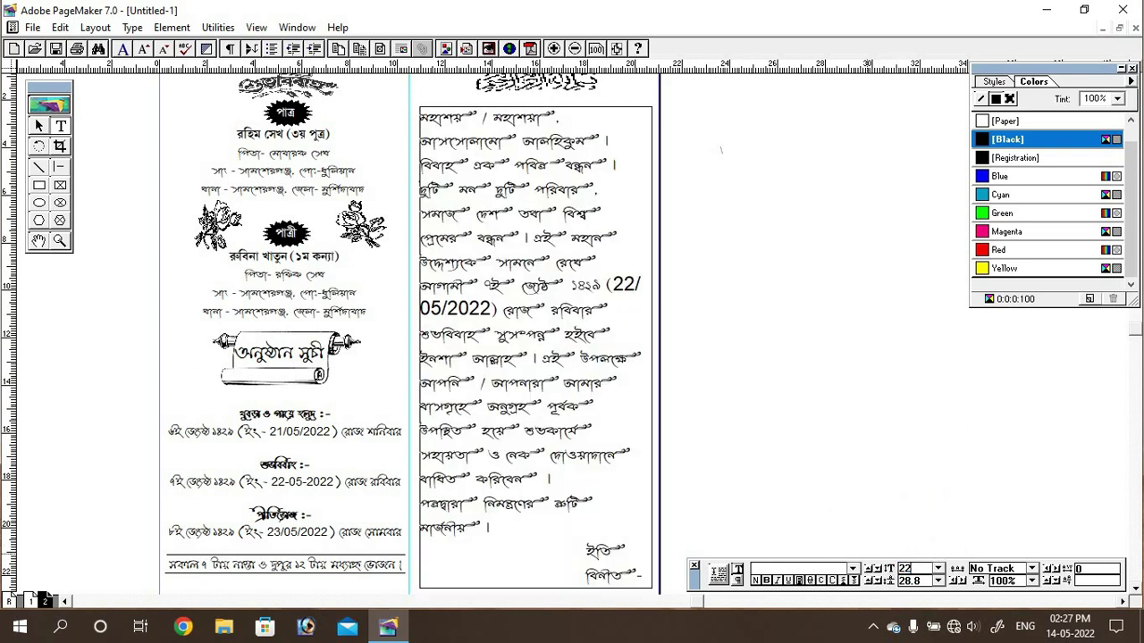
pyautogui.press('Return')
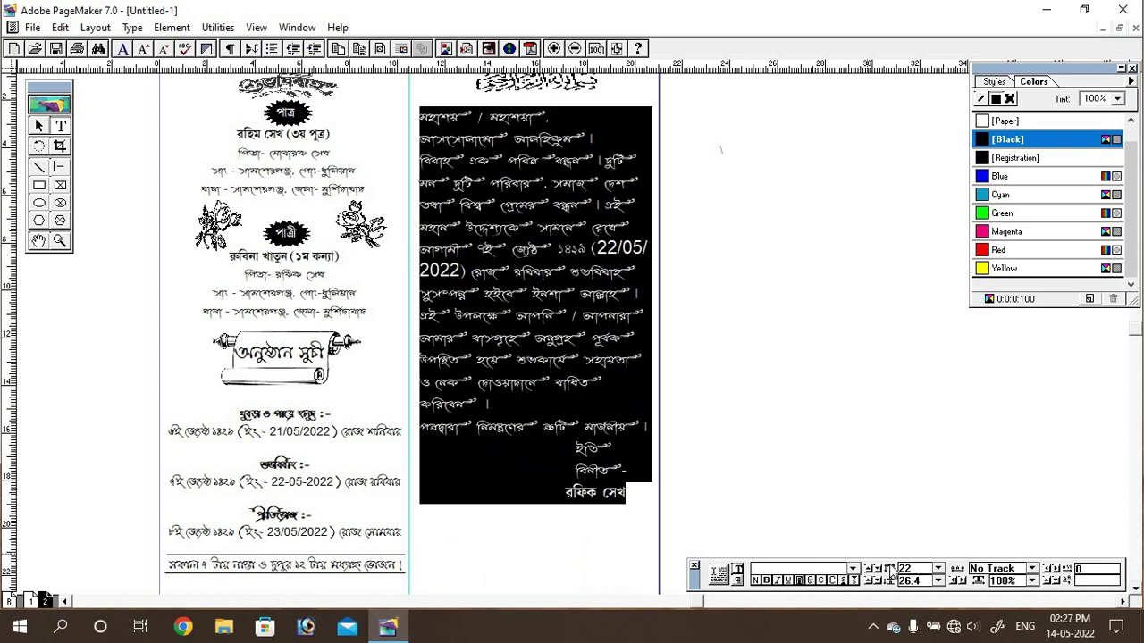
pyautogui.click(573, 408)
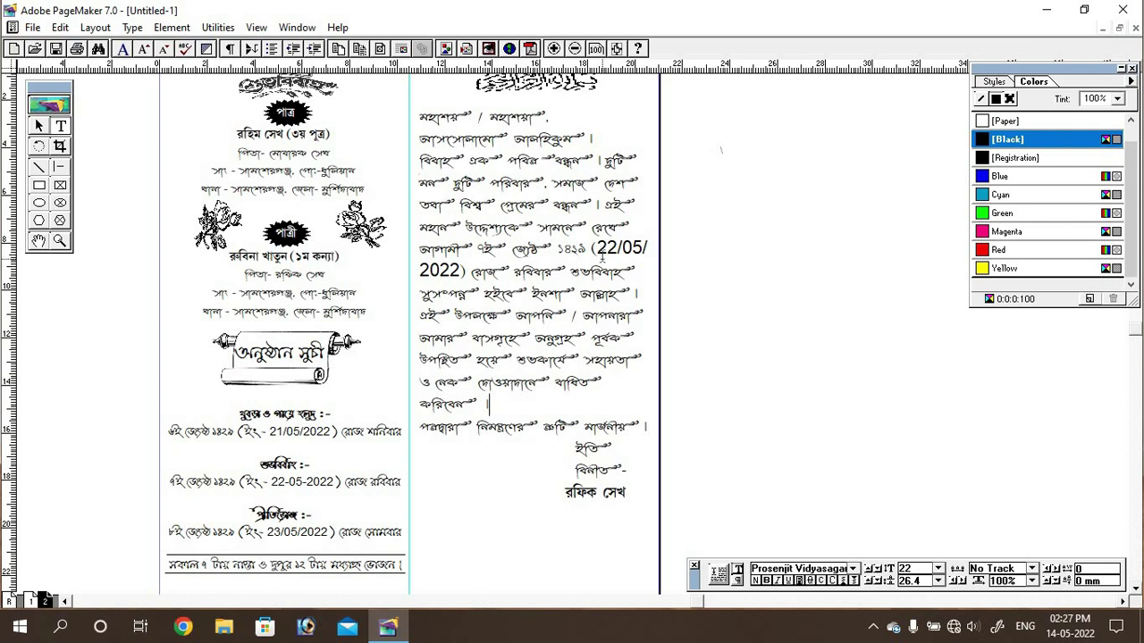
# Step: Reselect the letter text and set its size to 23 pt
pyautogui.moveTo(419, 114); pyautogui.dragTo(665, 493)
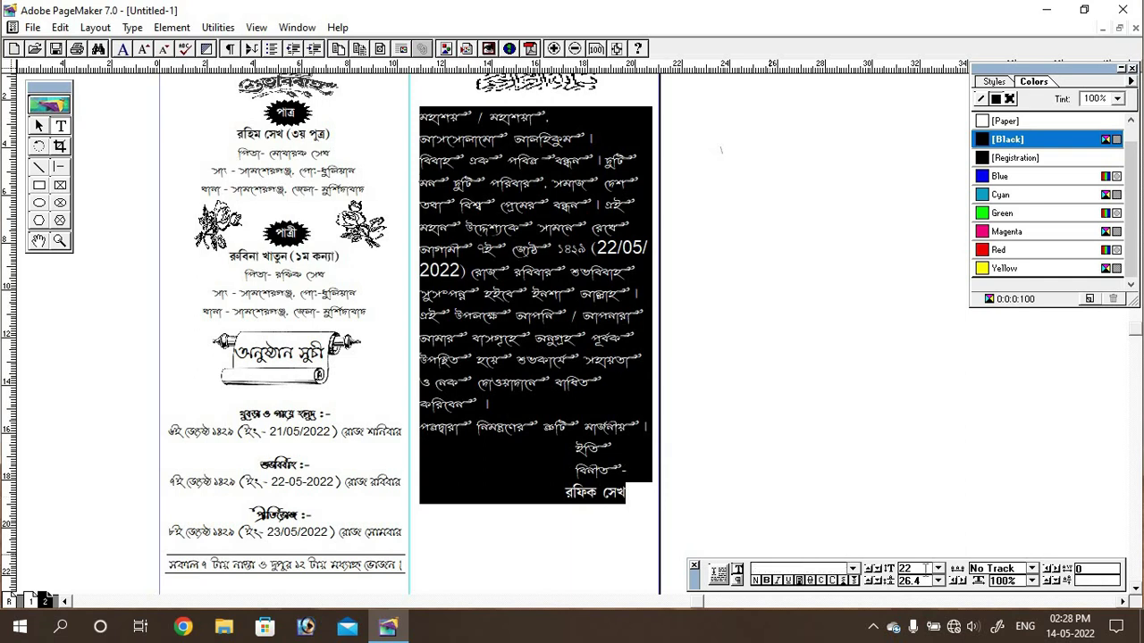
pyautogui.doubleClick(906, 569)
pyautogui.write('3')
pyautogui.press('Return')
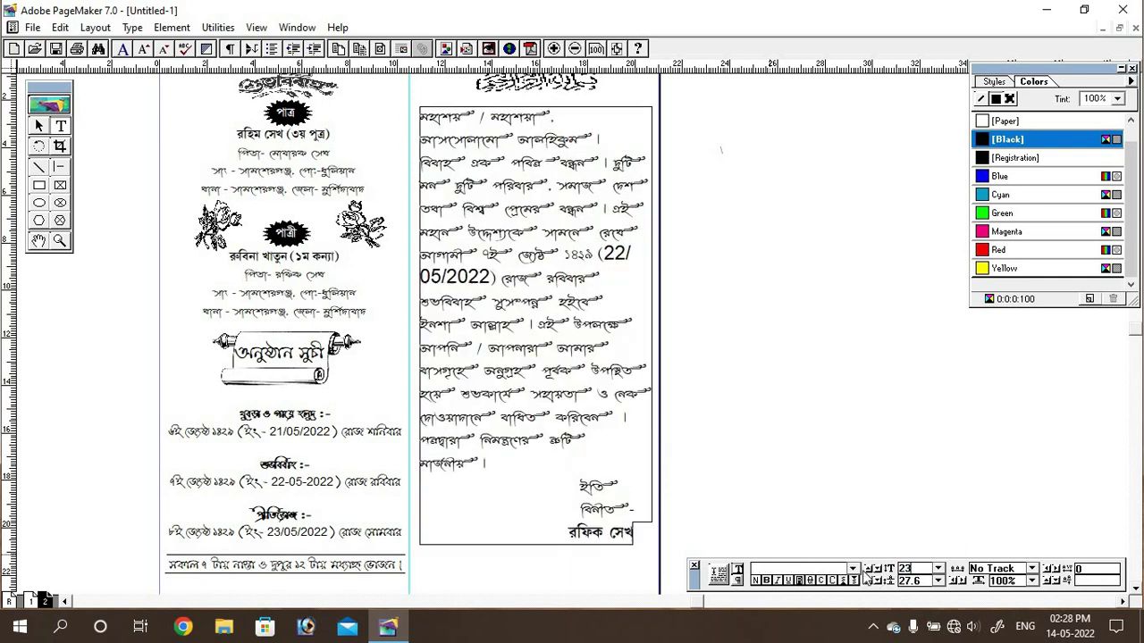
# Step: Set the letter's date 22/05/2022 in Arial at 18 pt, then select the Pointer tool
pyautogui.click(602, 369)
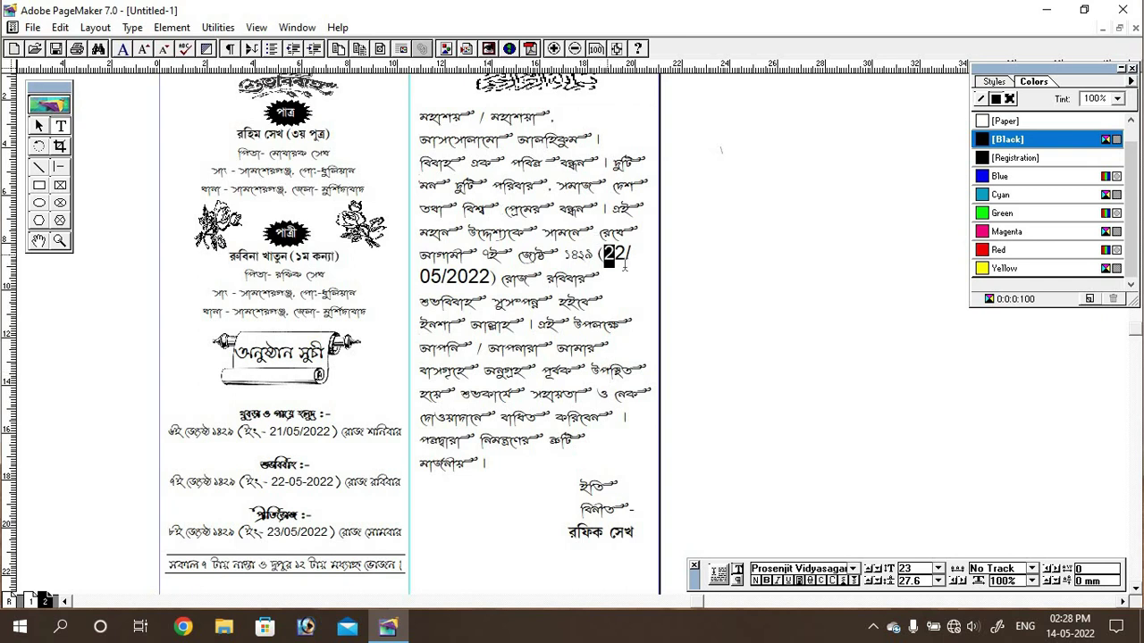
pyautogui.moveTo(605, 255); pyautogui.dragTo(491, 277)
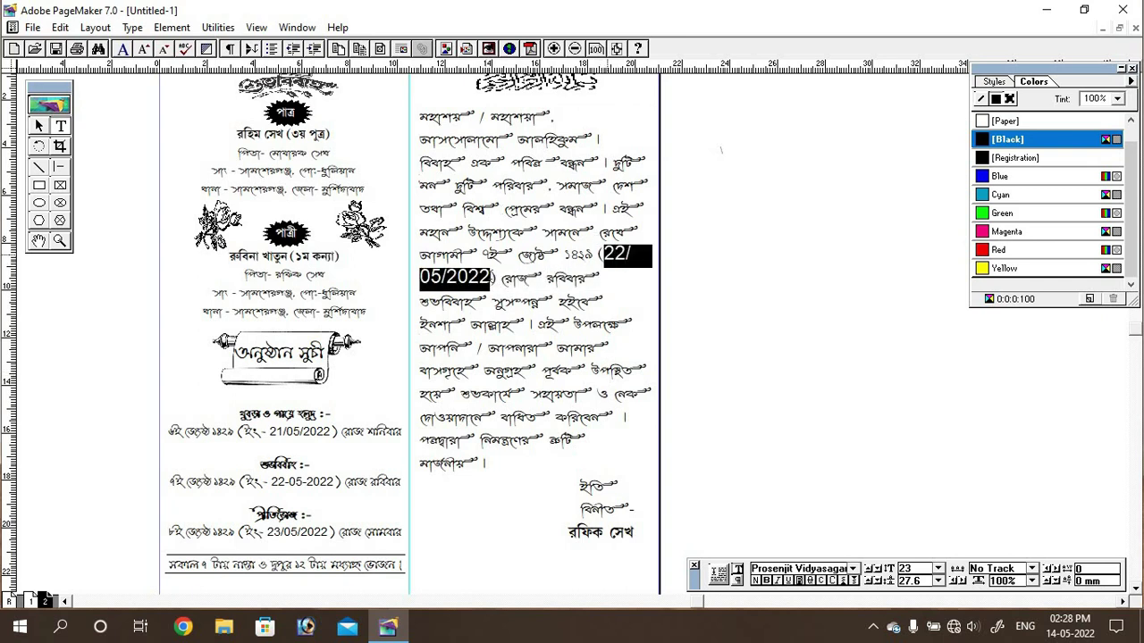
pyautogui.click(937, 568)
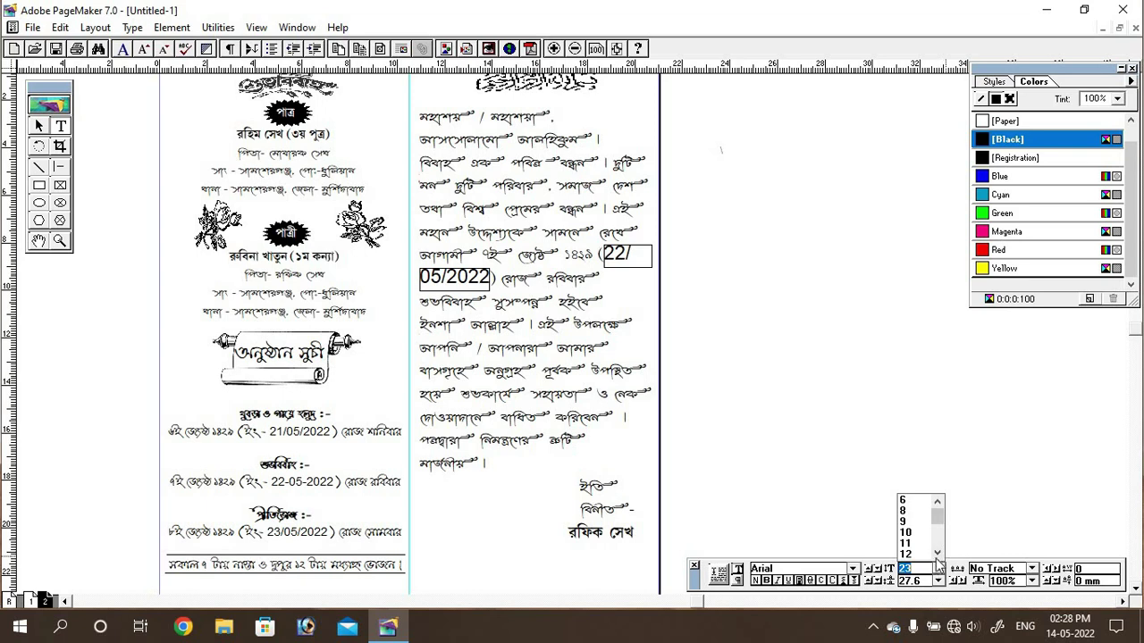
pyautogui.scroll(-3, 913, 540)
pyautogui.click(907, 554)
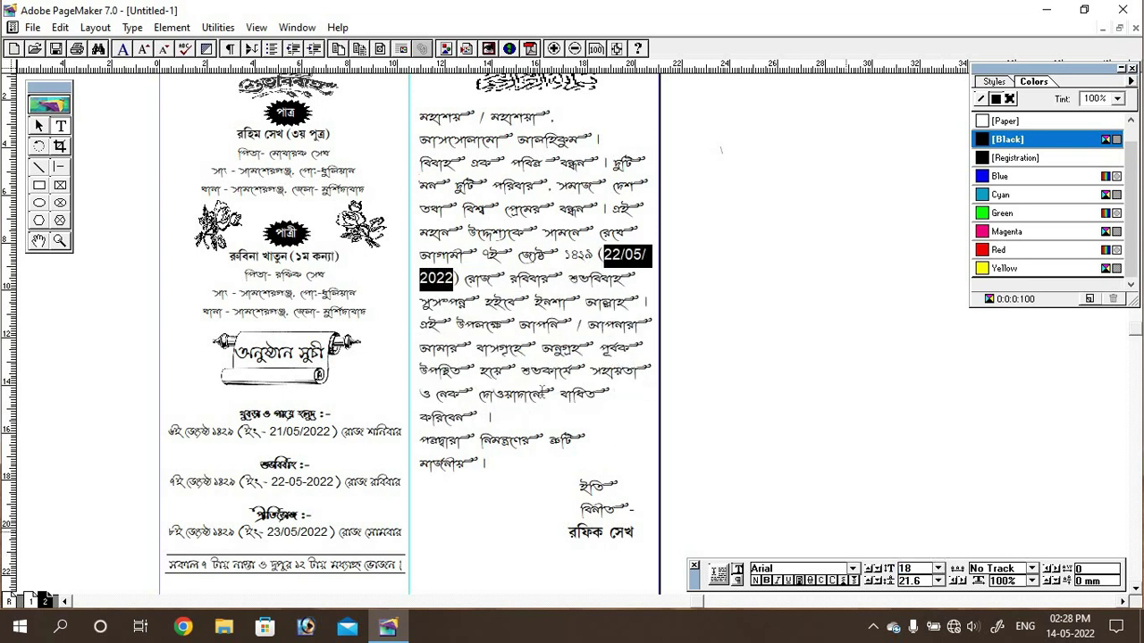
pyautogui.click(570, 413)
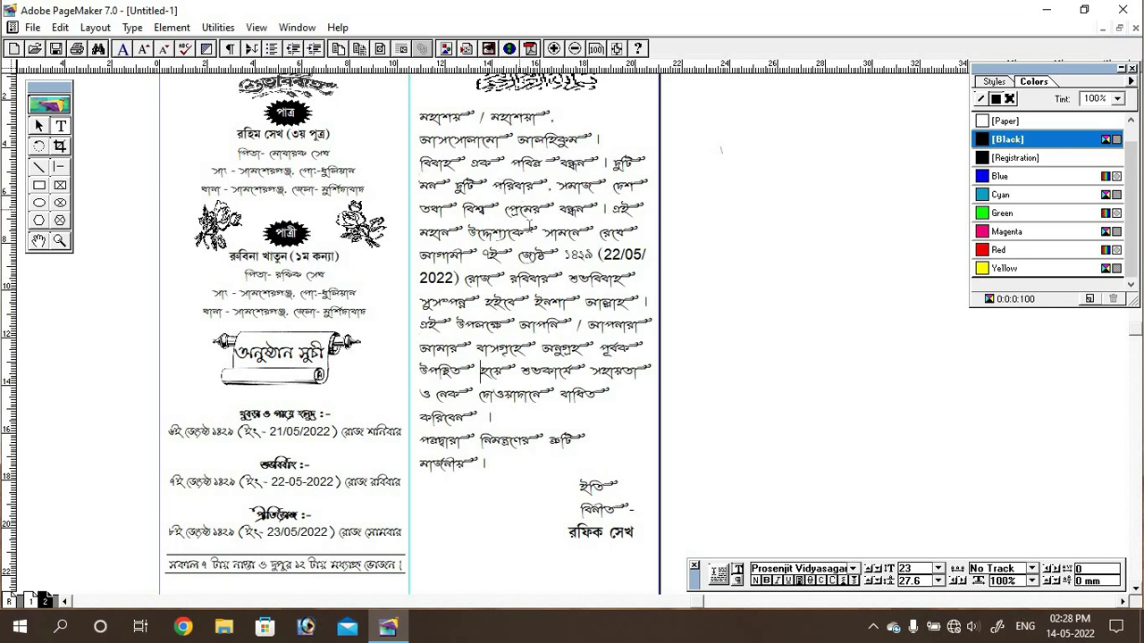
pyautogui.click(39, 126)
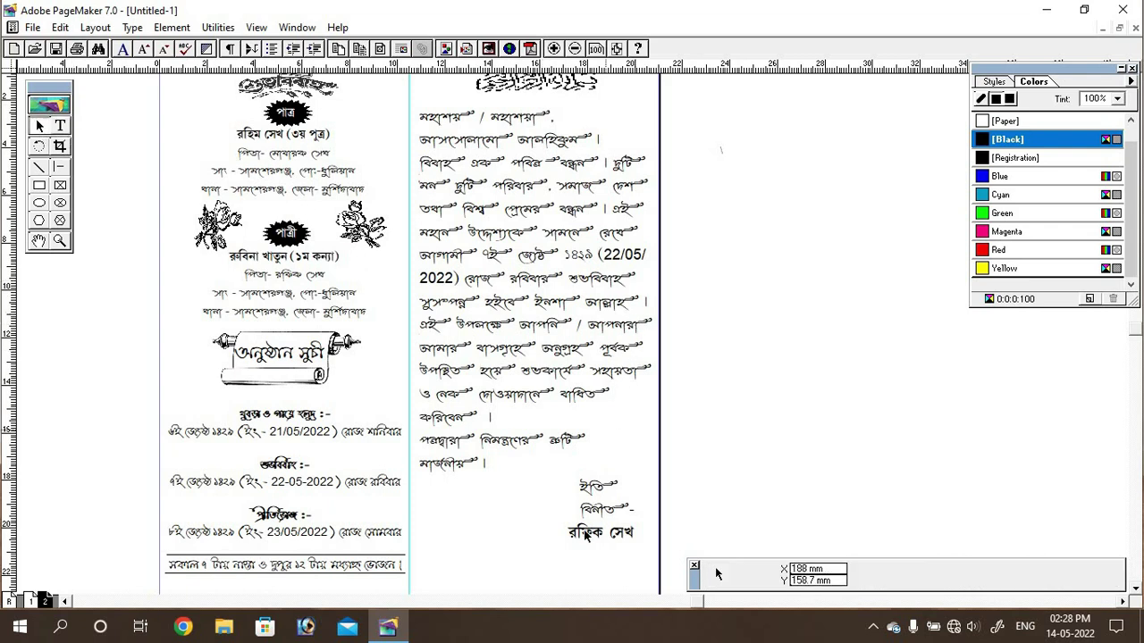
pyautogui.moveTo(713, 379); pyautogui.dragTo(741, 382)
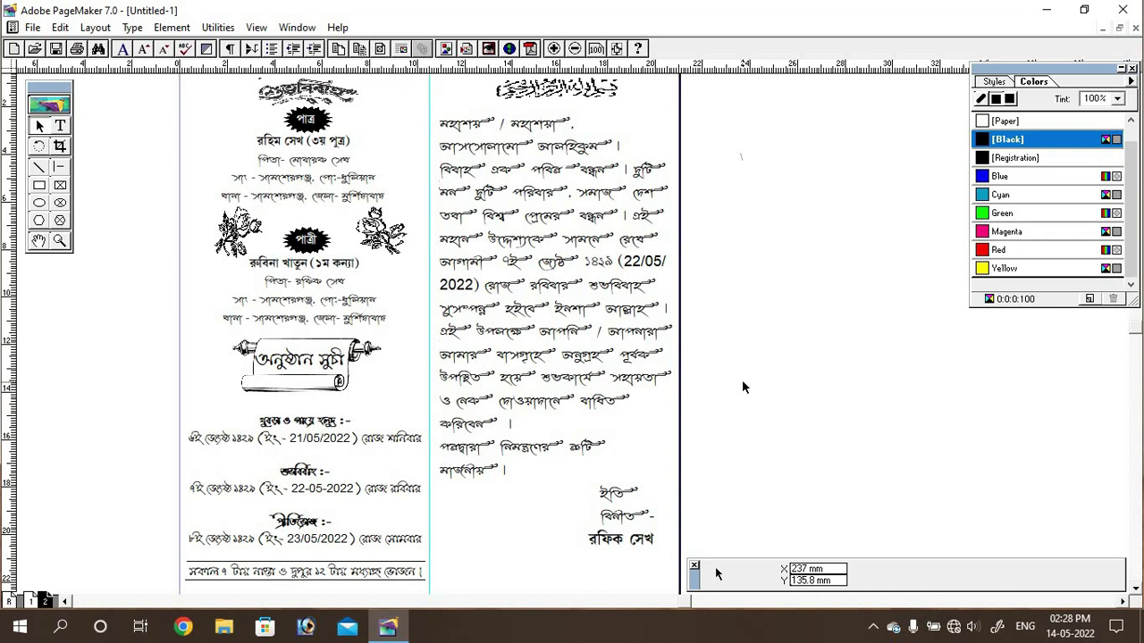
pyautogui.hotkey('ctrl', '0')
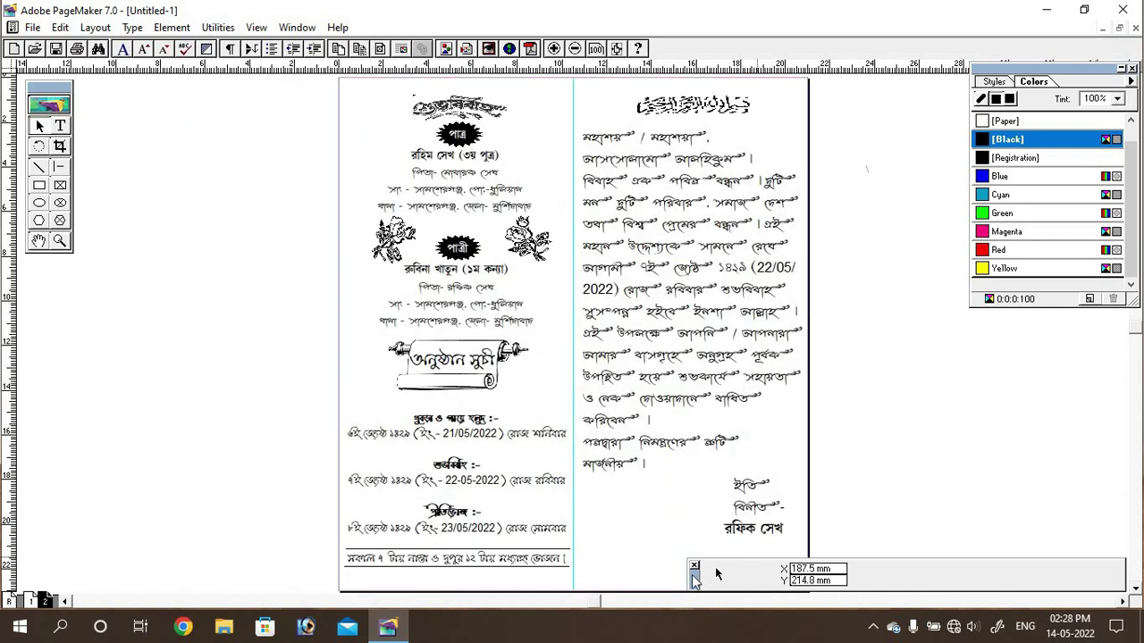
pyautogui.moveTo(715, 573); pyautogui.dragTo(849, 574)
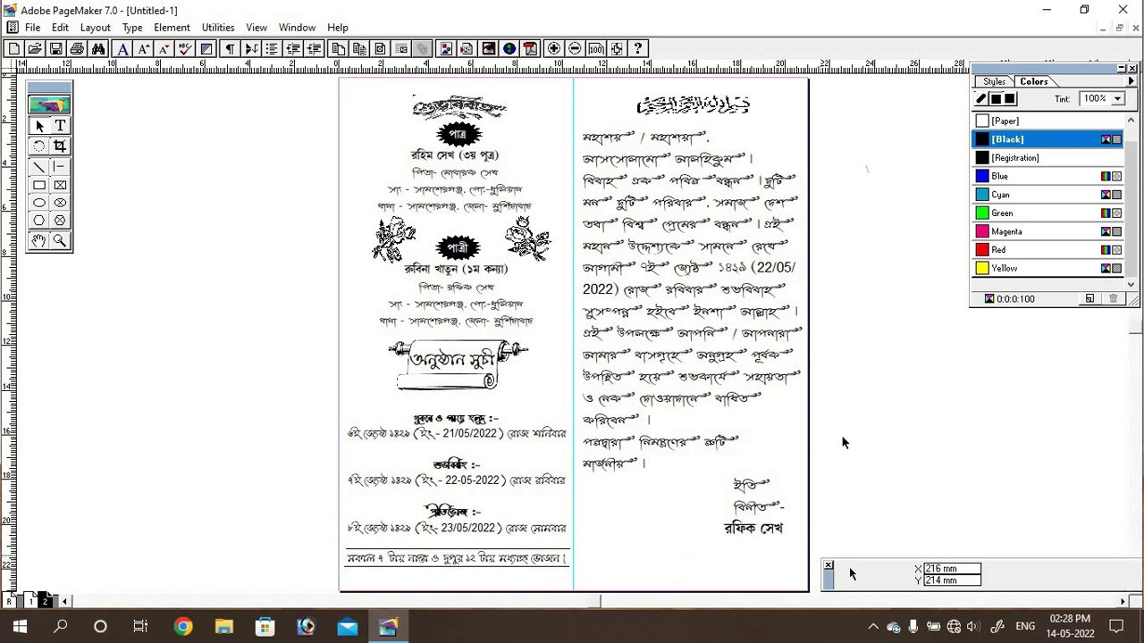